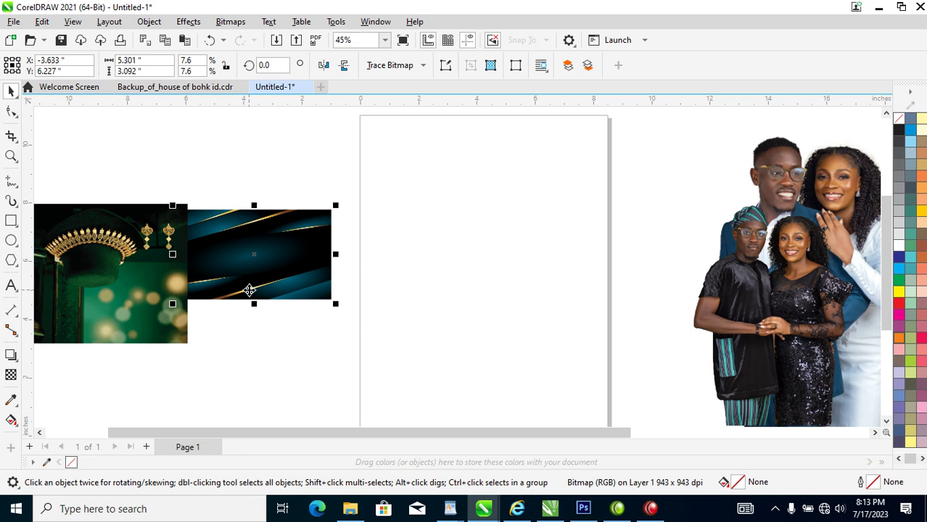
- Set the page size to A5
left_click(113, 159)
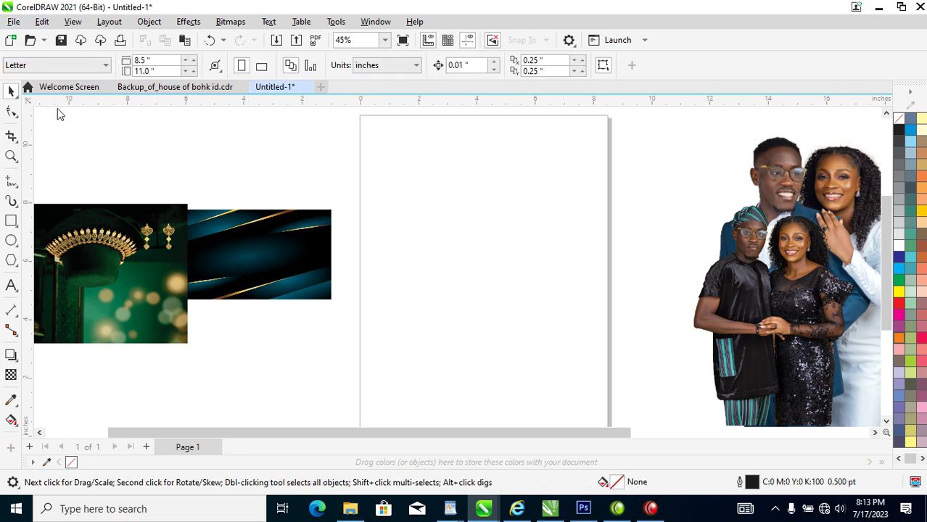
left_click(105, 66)
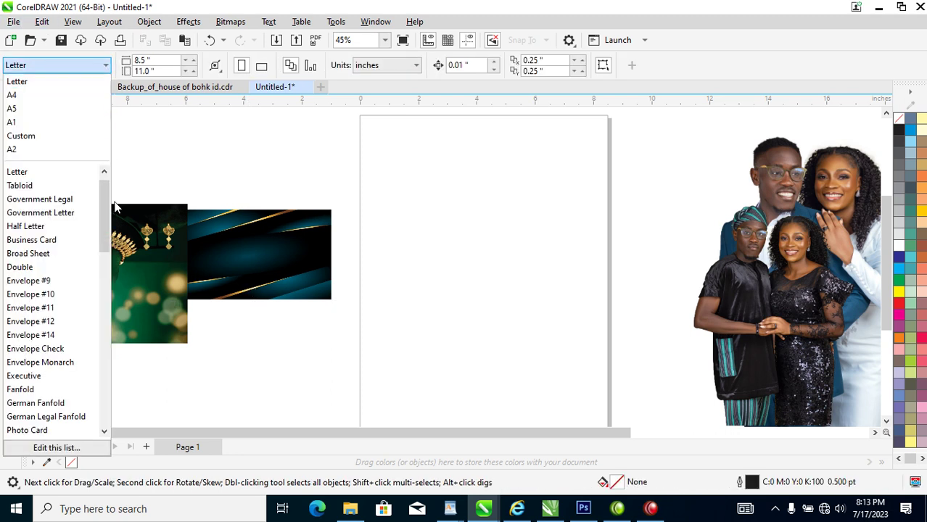
left_click(23, 108)
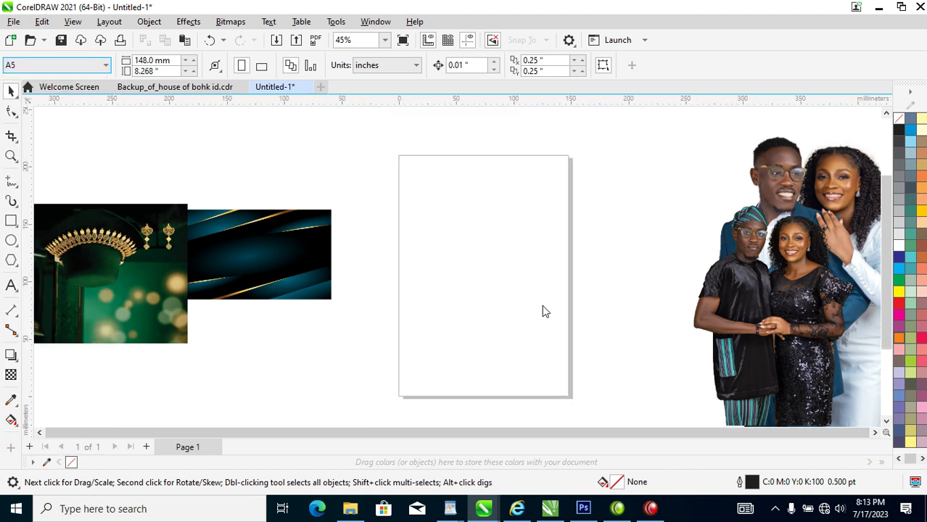
- Draw a rectangle about 149 by 210 mm covering the whole page
left_click(11, 220)
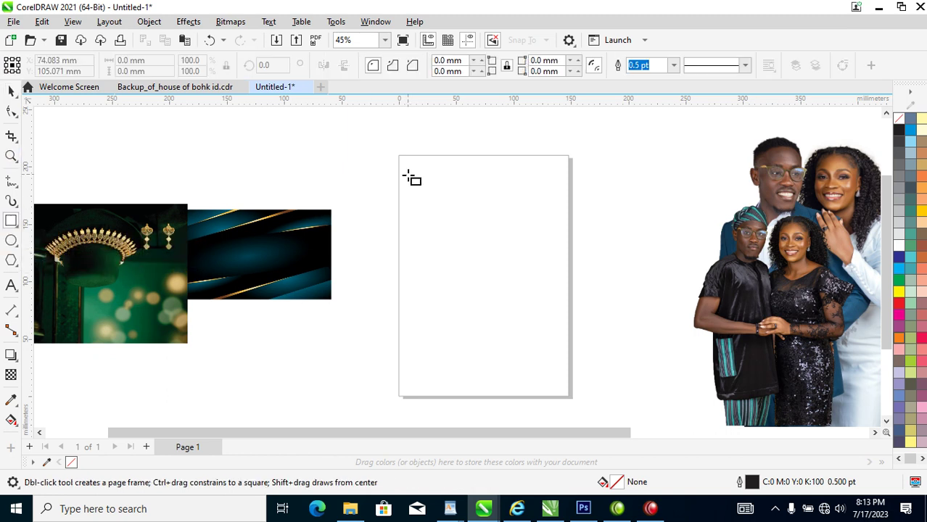
left_click_drag(401, 159, 569, 398)
key("space")
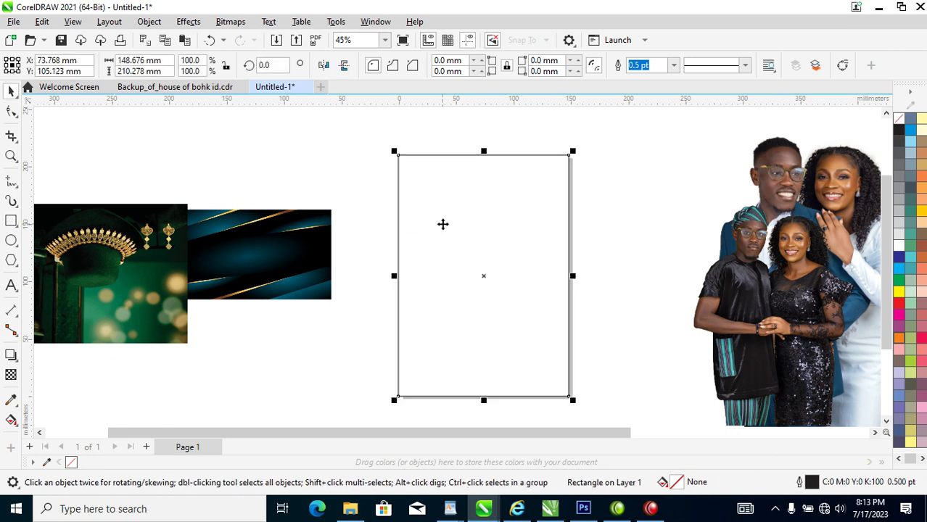
- Separate the two background images beside the page, moving the blue and gold one up and the green jewellery one down
left_click_drag(288, 280, 258, 202)
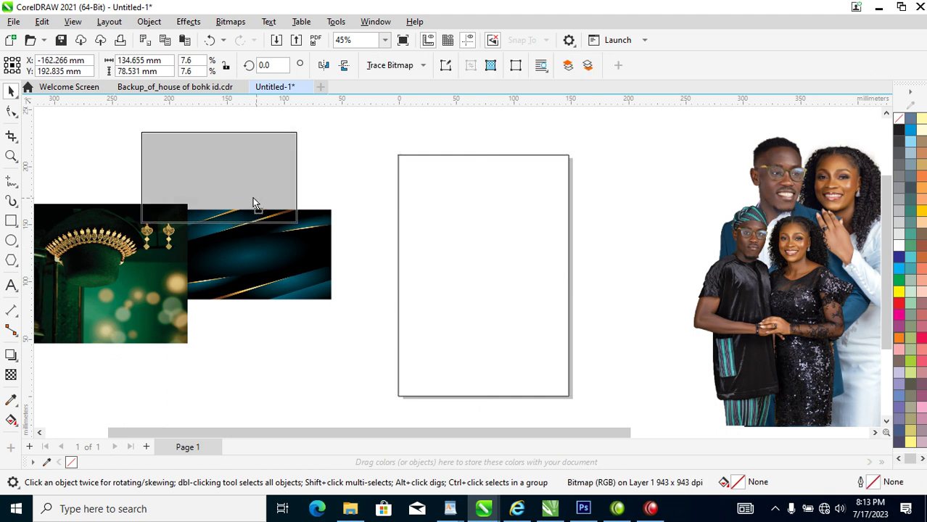
left_click_drag(149, 271, 203, 318)
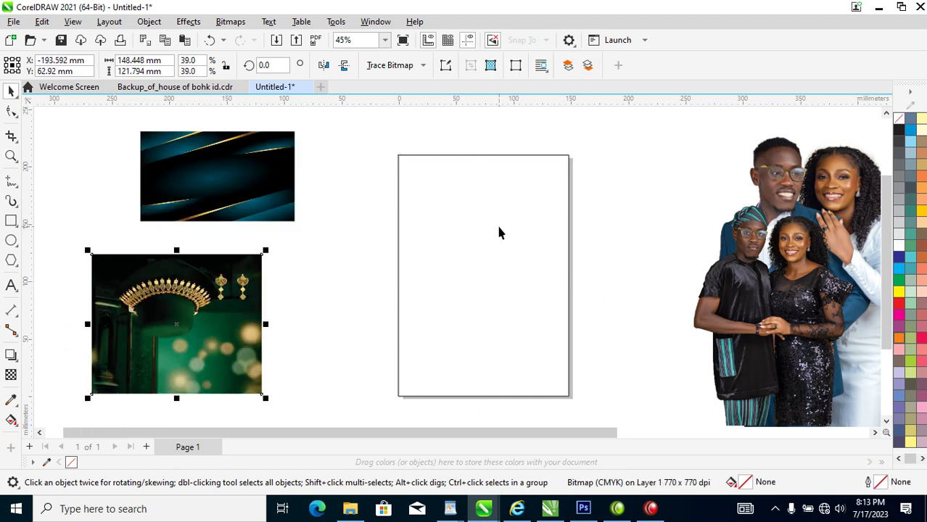
left_click(532, 218)
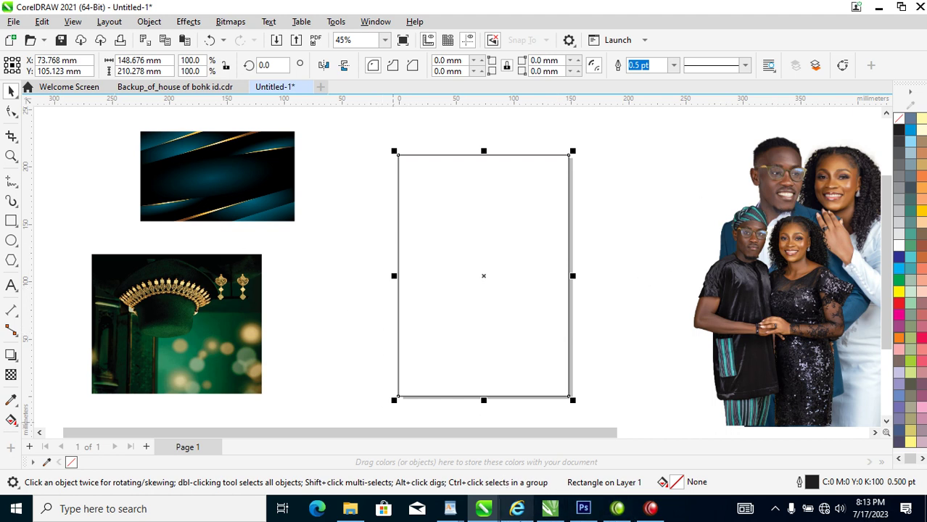
left_click(337, 270)
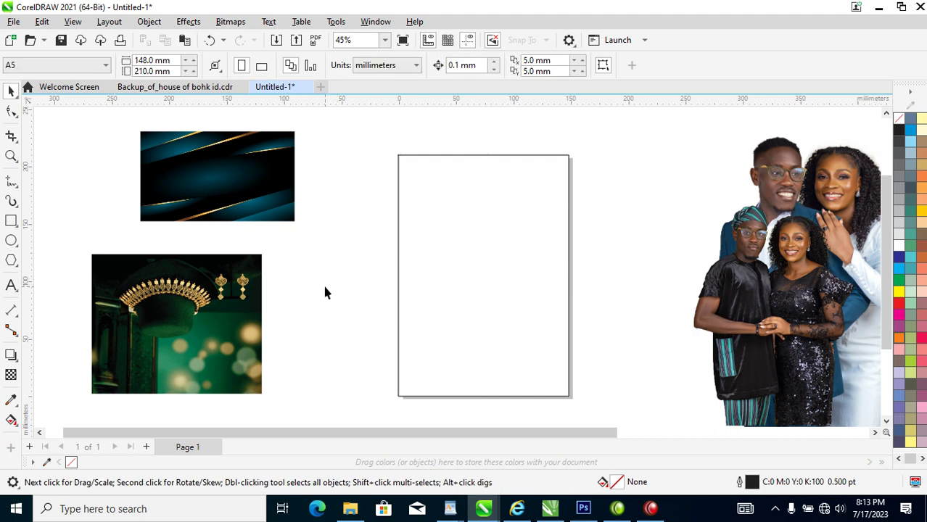
- Paste the wedding details as text beside the green image and move the photo of the couple in black closer to the page
key("F8")
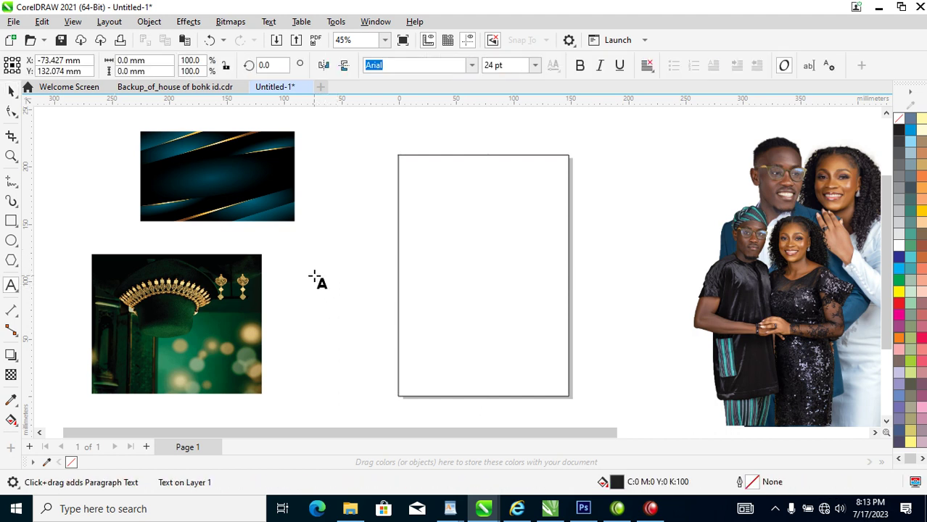
key("ctrl+v")
left_click(452, 351)
key("ctrl+space")
left_click_drag(348, 271, 314, 279)
left_click_drag(782, 283, 694, 283)
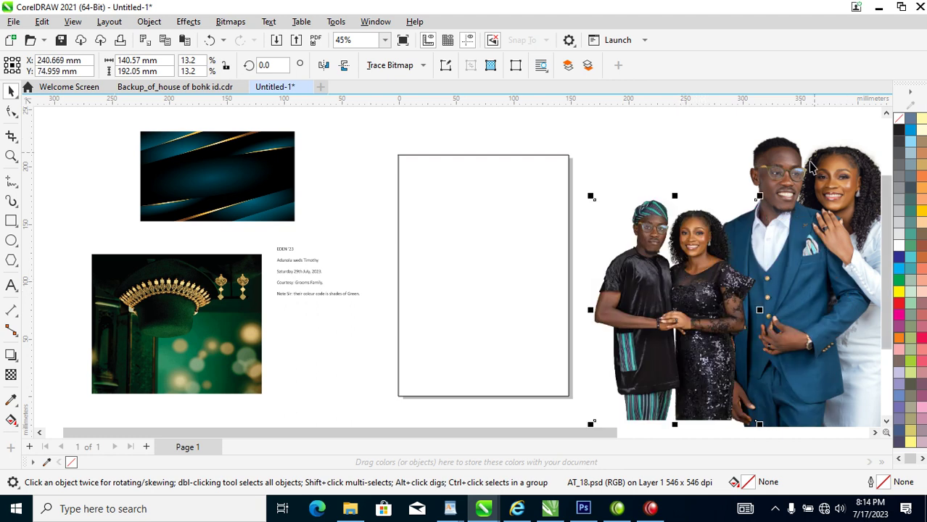
- Draw a circle about 113 mm across on the page and add concentric copies about 136 mm and 122 mm across
left_click(12, 242)
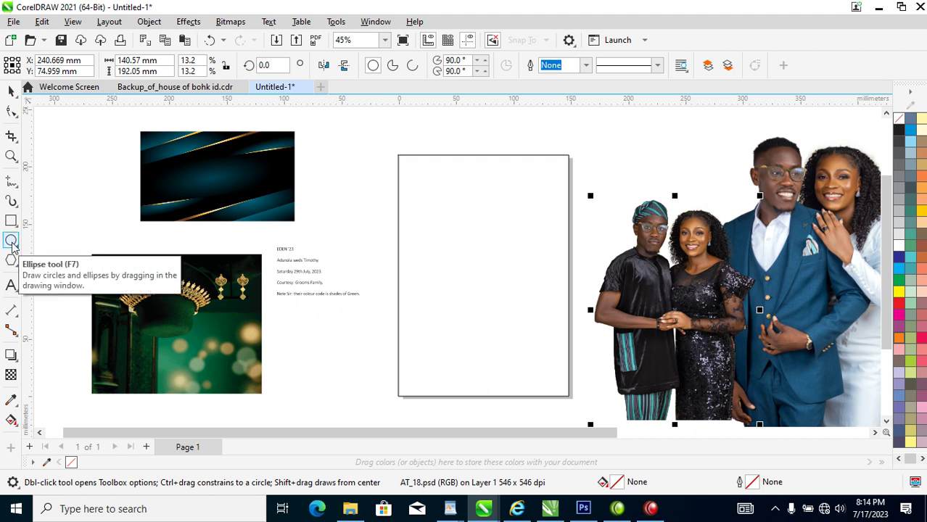
left_click_drag(429, 187, 560, 316)
key("space")
left_click_drag(560, 250, 552, 254)
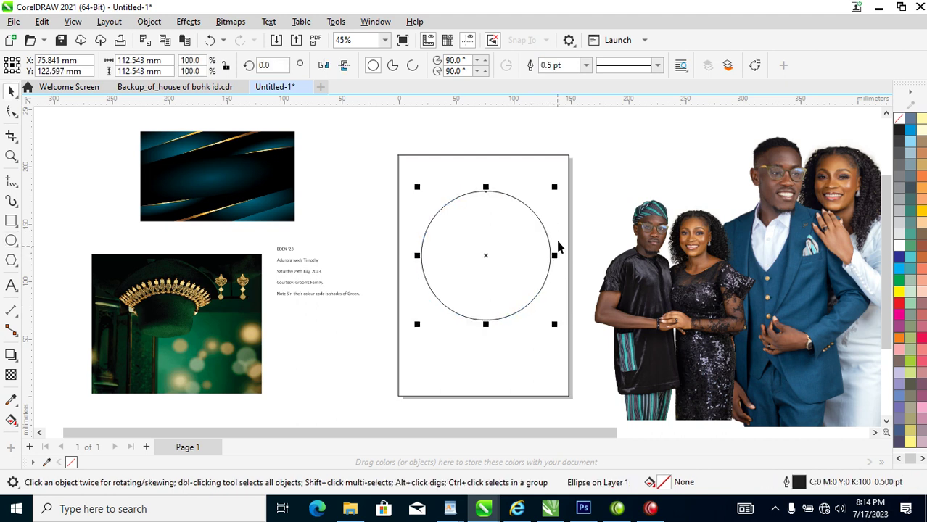
left_click_drag(557, 189, 580, 179)
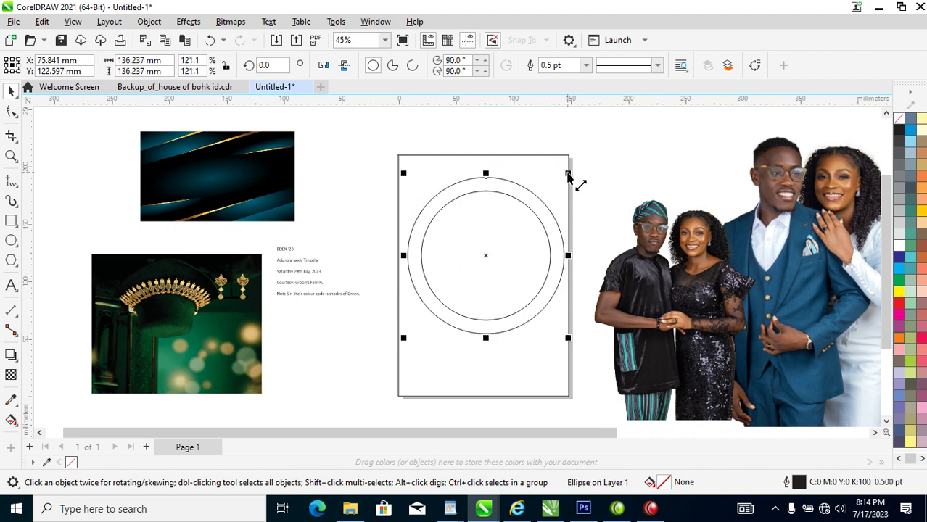
left_click_drag(568, 174, 563, 183)
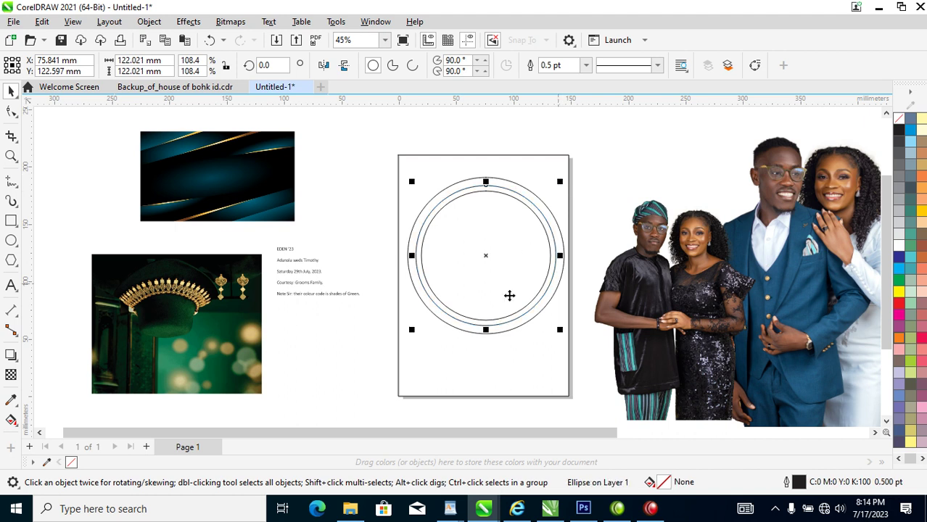
- Combine the two outer circles into one ring and fill it with white
left_click(525, 187, "shift")
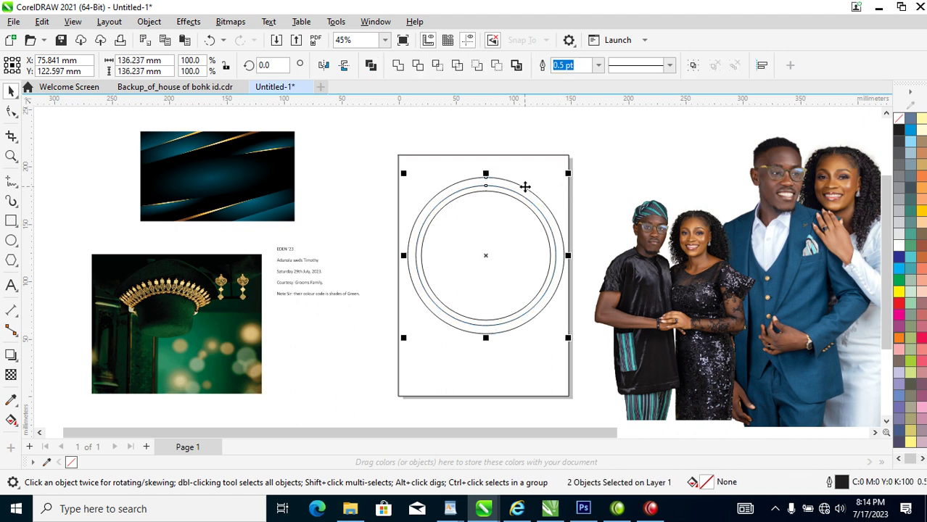
key("ctrl+l")
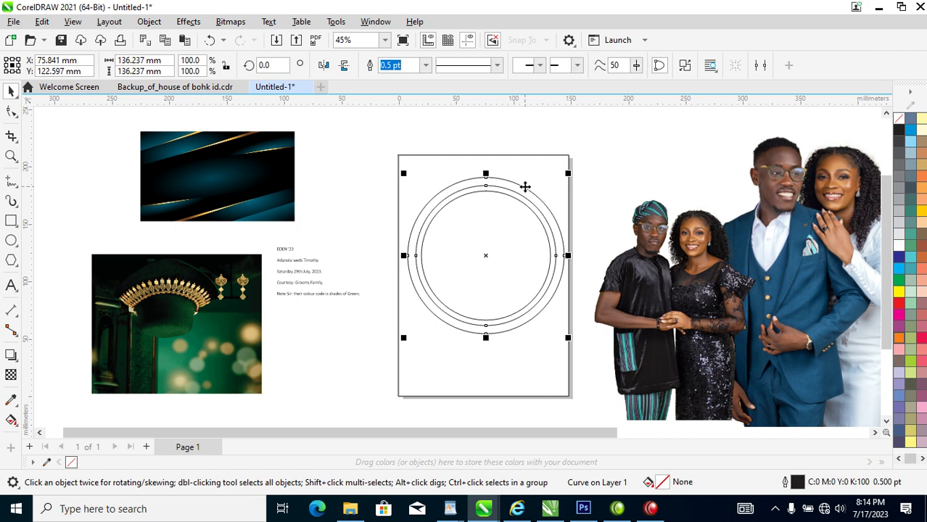
left_click(899, 244)
- Draw a thin vertical rectangle about 6 by 221 mm across the ring and centre it horizontally on the ring
left_click(11, 221)
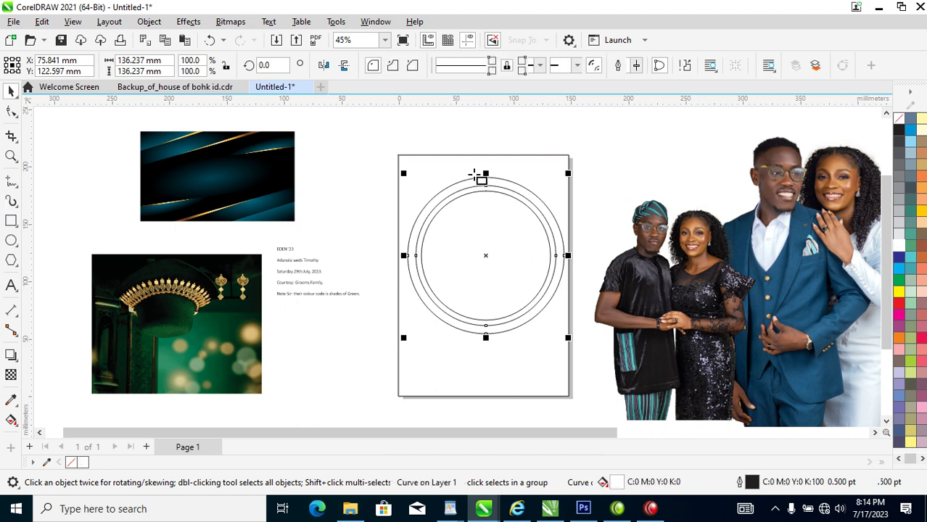
left_click_drag(474, 132, 479, 386)
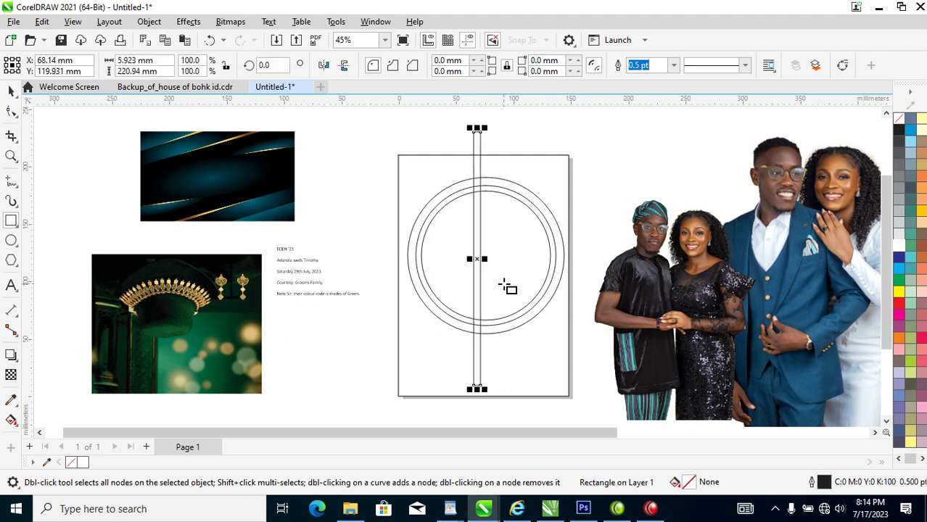
key("space")
left_click(511, 181, "shift")
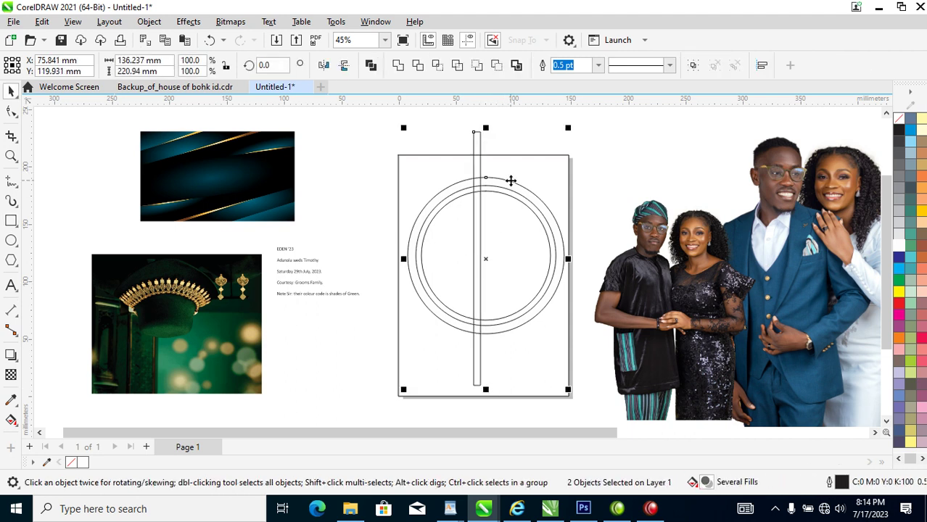
key("c")
left_click(505, 138)
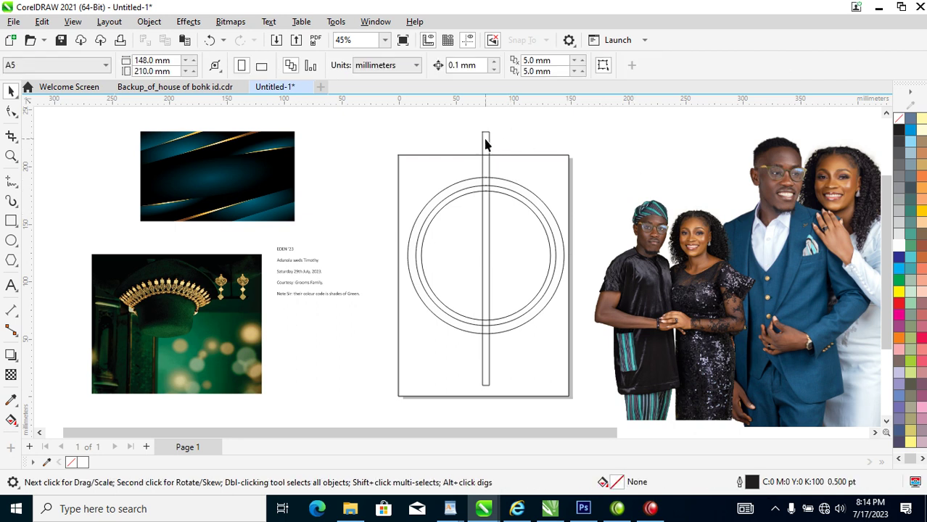
left_click(485, 144)
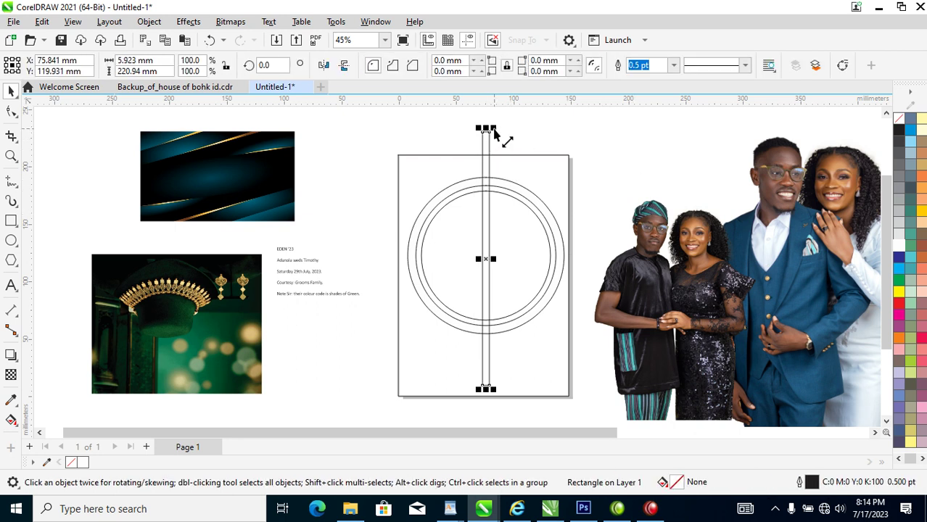
left_click_drag(493, 129, 506, 154)
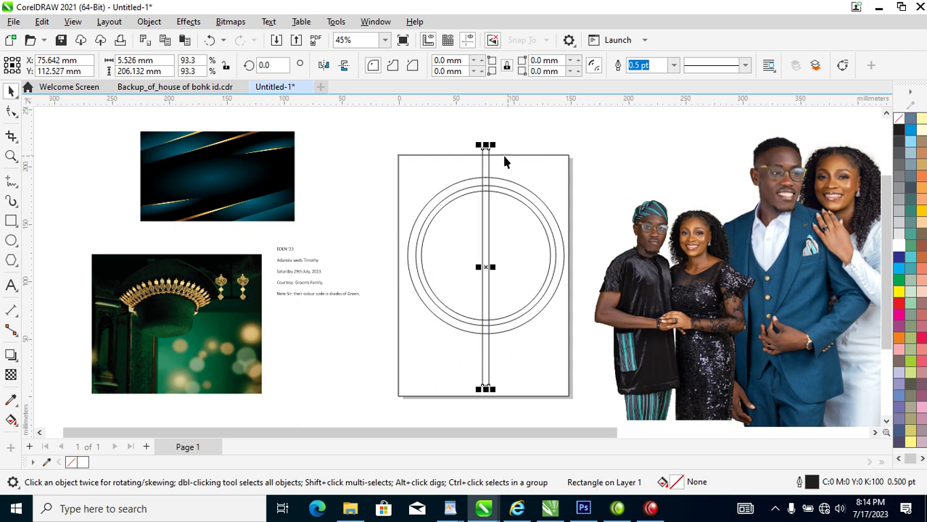
key("ctrl+z")
- Create a copy of the thin bar rotated about 24 degrees clockwise and repeat the rotated copy five more times to form spokes
left_click(485, 144)
left_click_drag(507, 139, 535, 165)
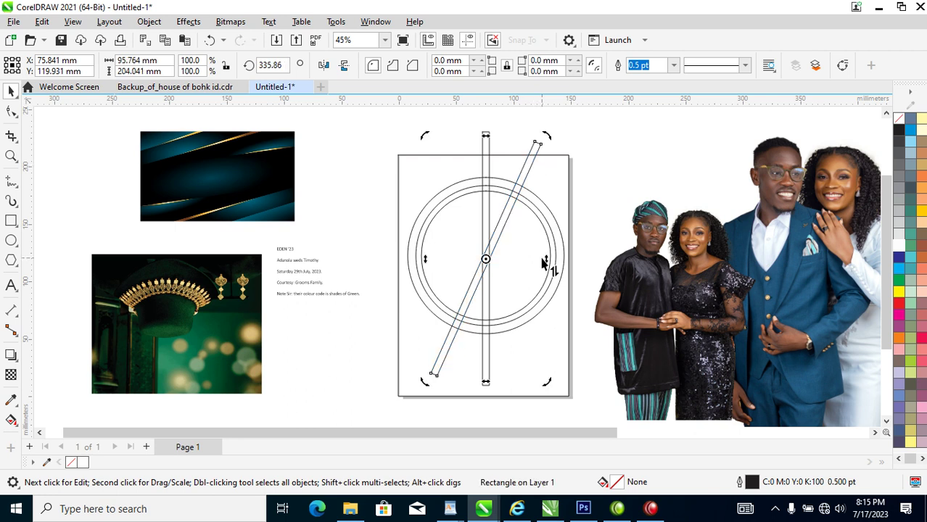
key("ctrl+r")
key("ctrl+r")
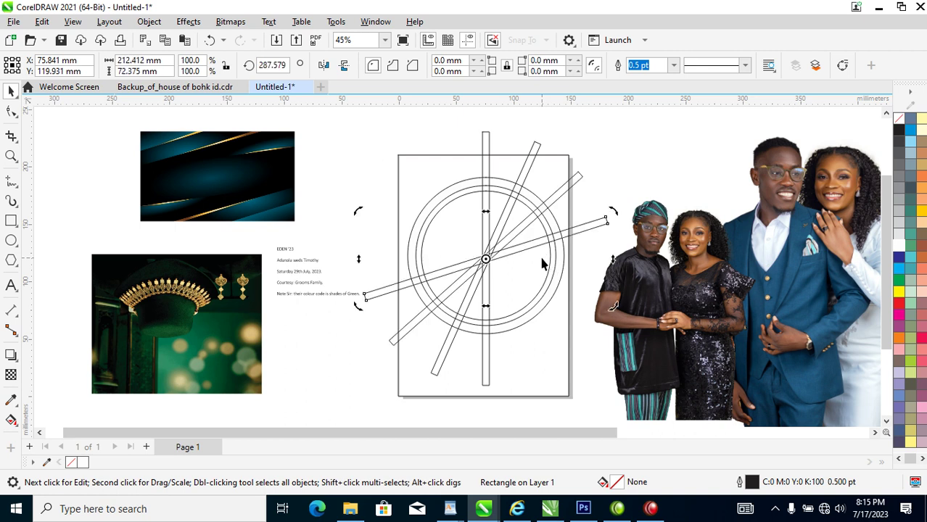
key("ctrl+r")
key("ctrl+r")
key("ctrl+r")
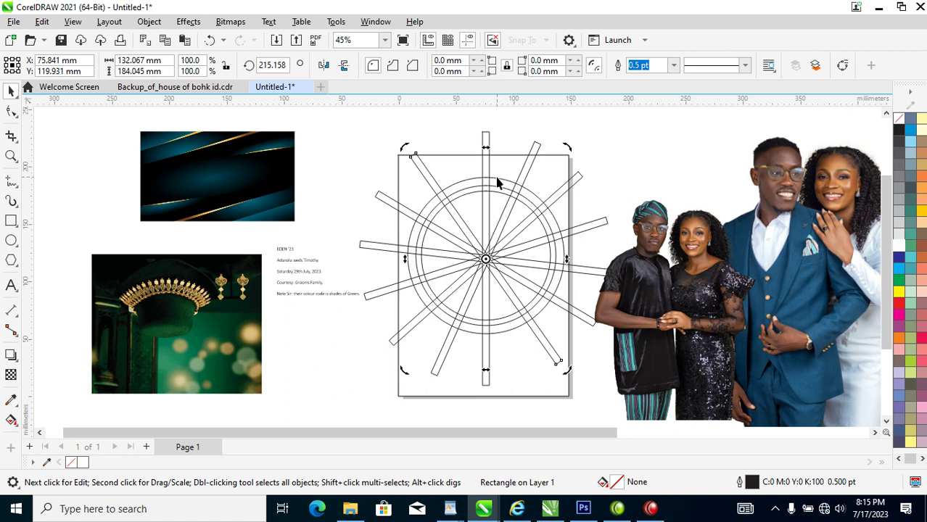
- Rotate the original vertical bar about 5 degrees counterclockwise to even out the spacing between the spokes
left_click(485, 154)
left_click(487, 138)
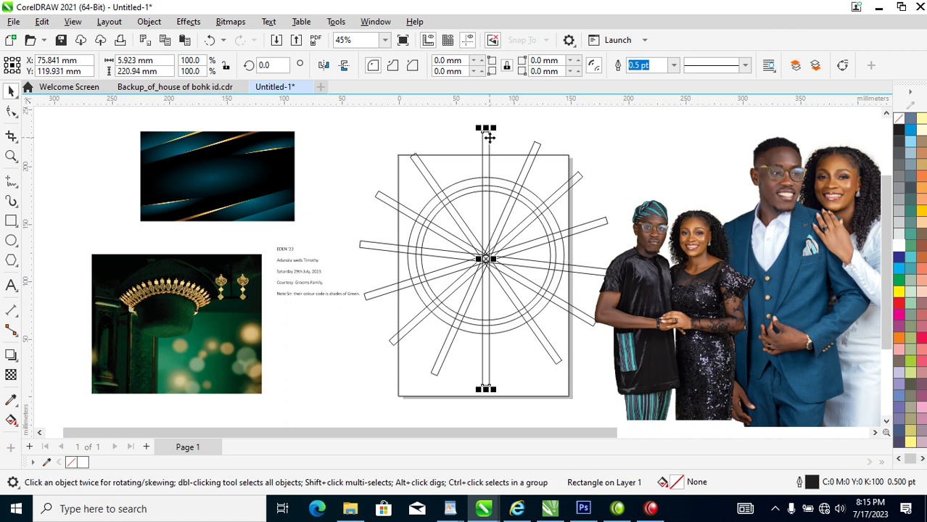
left_click(490, 138)
left_click_drag(497, 128, 481, 127)
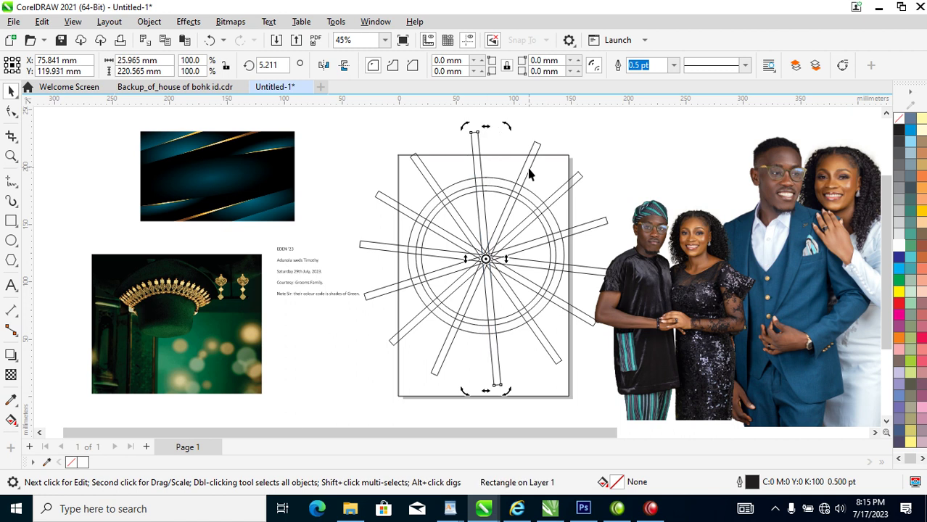
left_click(530, 155, "shift")
left_click(573, 183, "shift")
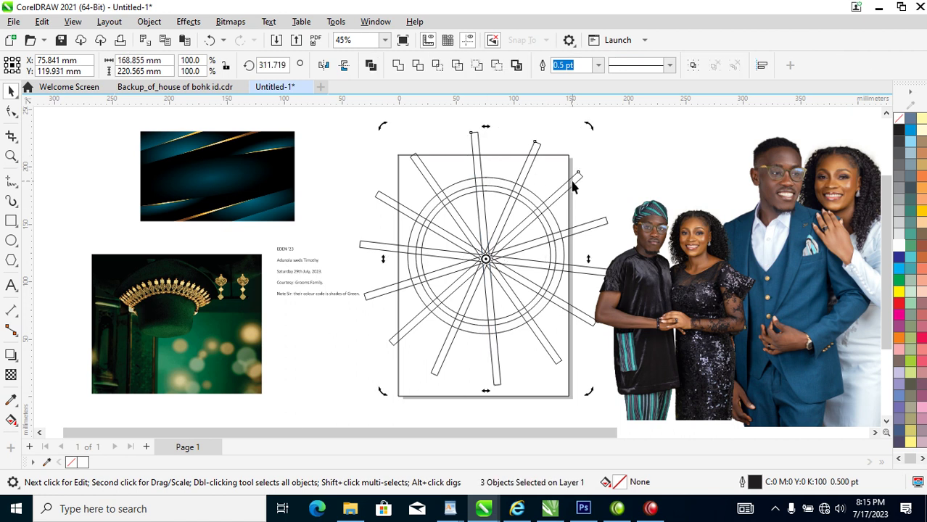
left_click(601, 226, "shift")
left_click(593, 272, "shift")
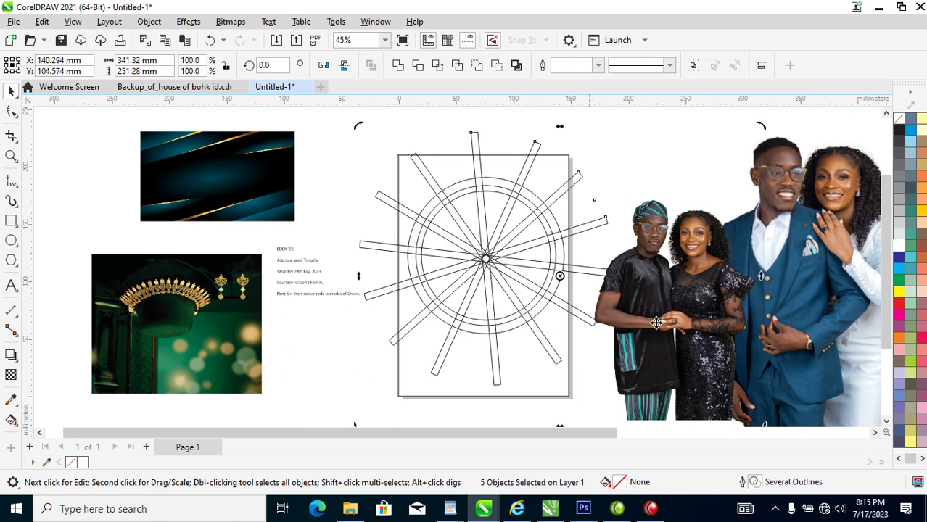
- Move the photo of the couple in black away from the spokes, over the other couple photo
left_click(678, 246)
left_click_drag(652, 320, 771, 311)
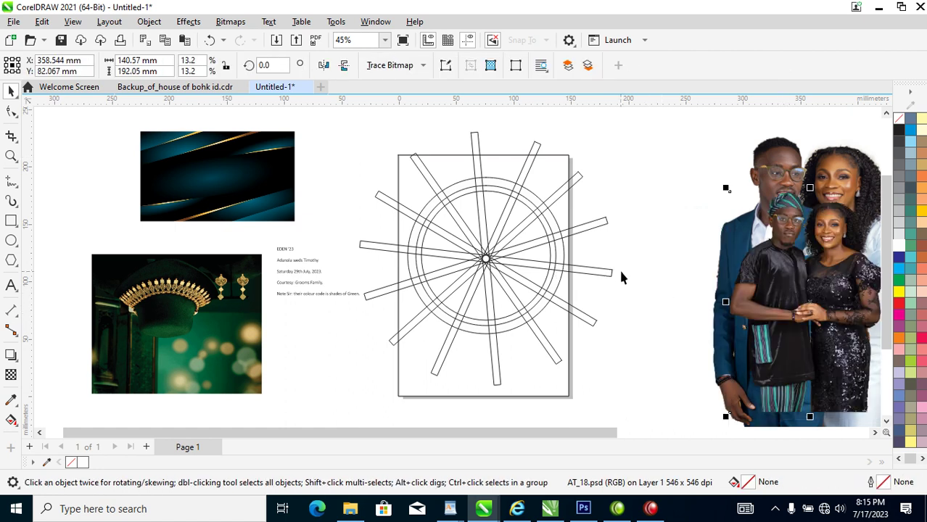
- Select all seven spoke bars and weld them into a single shape
left_click(609, 273)
left_click(604, 224, "shift")
left_click(578, 177, "shift")
left_click(537, 142, "shift")
left_click(475, 132, "shift")
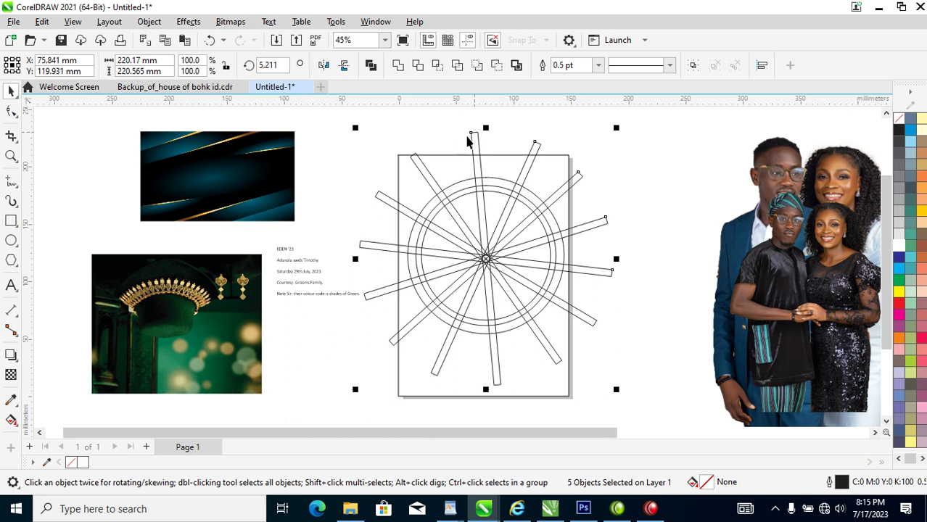
left_click(412, 157, "shift")
left_click(378, 197, "shift")
left_click(365, 250, "shift")
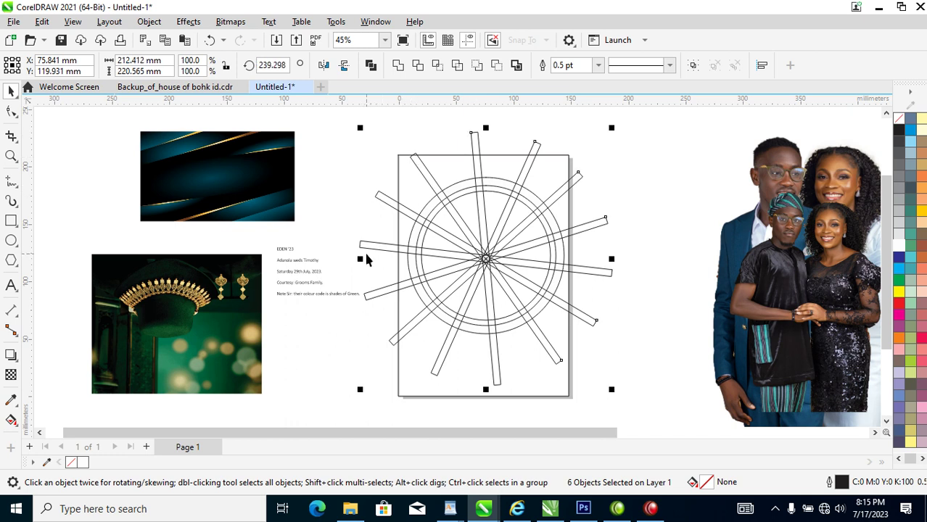
key("Delete")
key("ctrl+z")
left_click(365, 252, "shift")
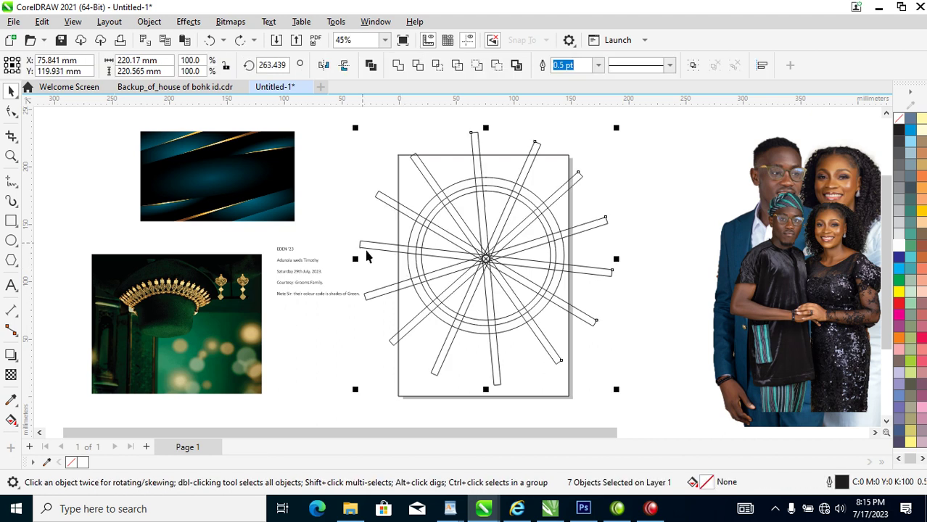
left_click(399, 68)
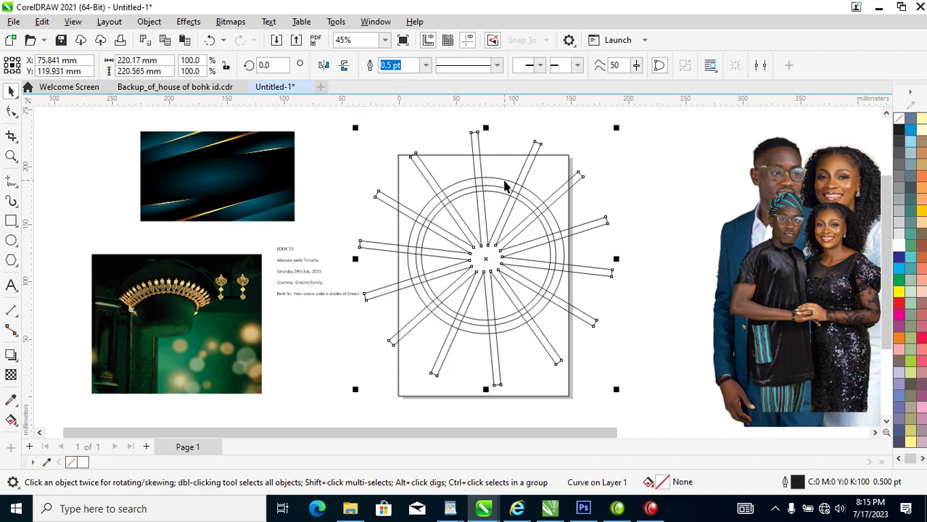
- Trim the outer ring with the welded spokes and delete the spokes, leaving the ring cut into segments
left_click(506, 187, "shift")
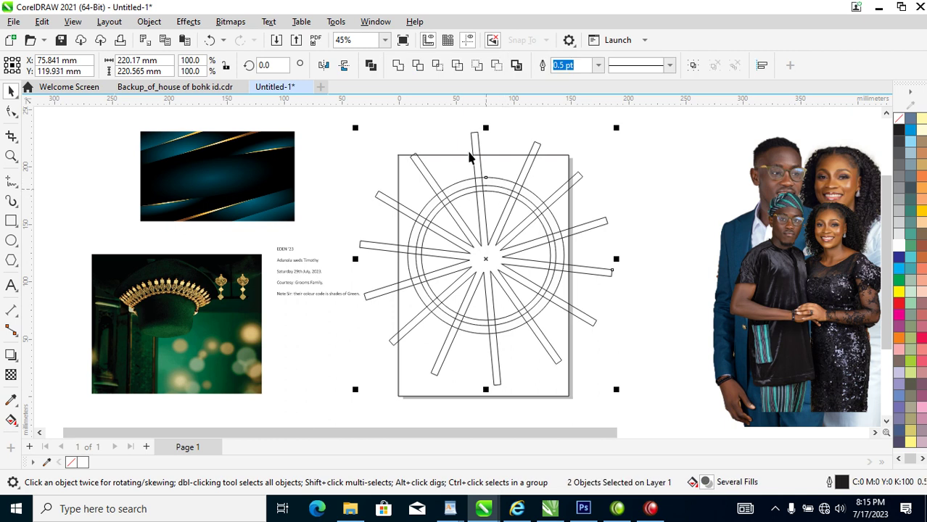
left_click(419, 66)
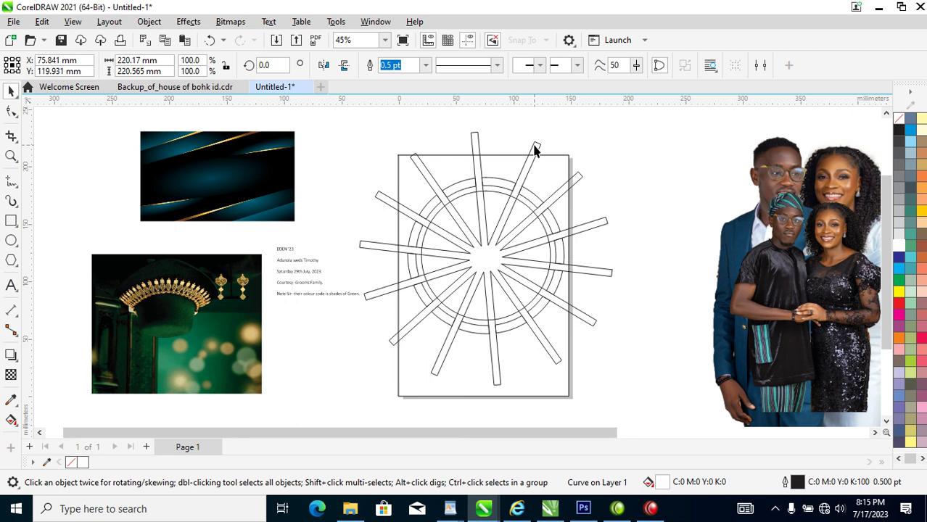
key("Delete")
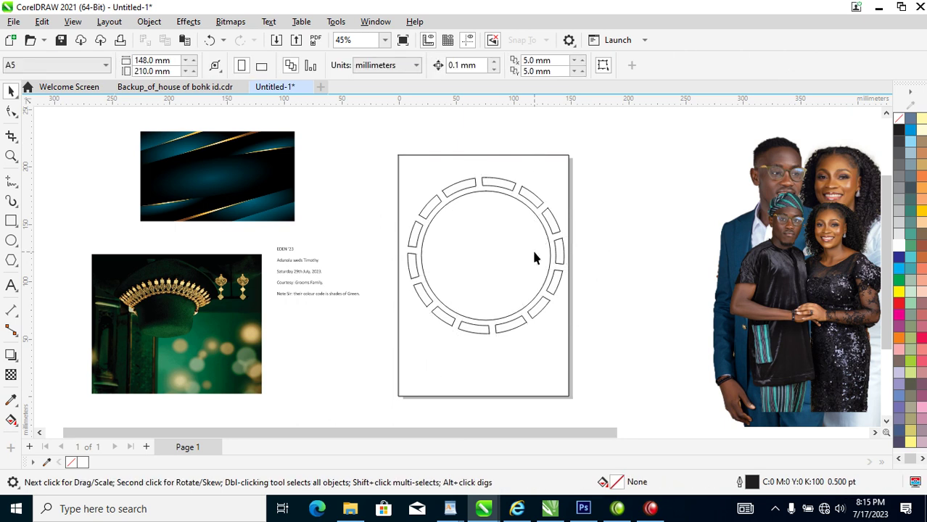
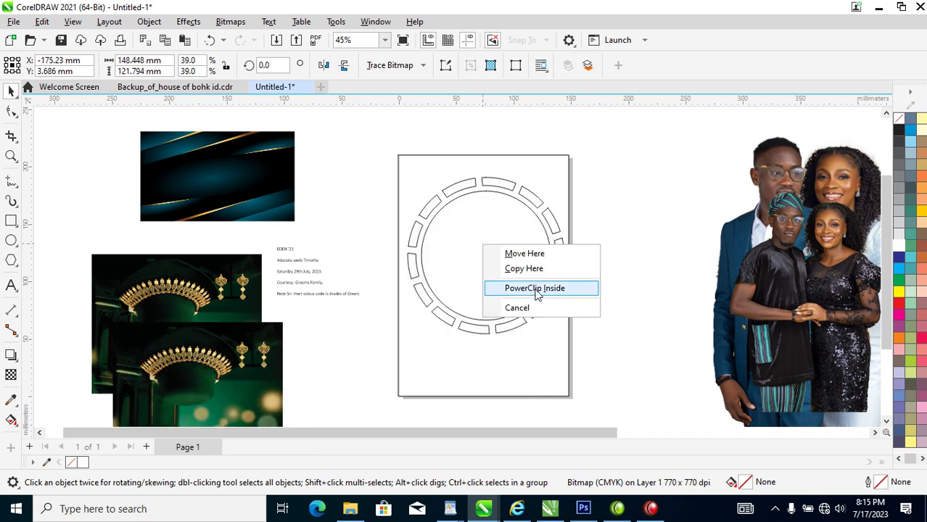
- PowerClip the copy of the green background image with the gold ornament inside the inner circle
left_click(240, 356)
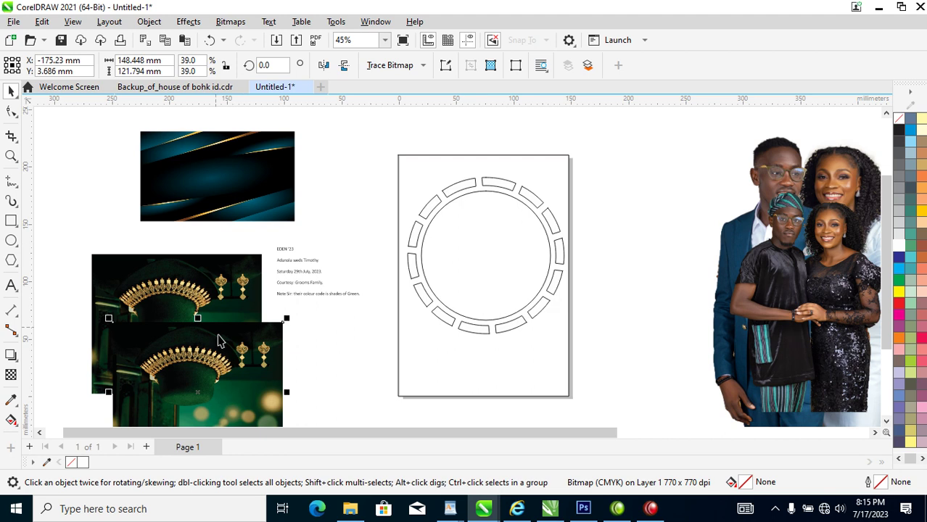
left_click(150, 22)
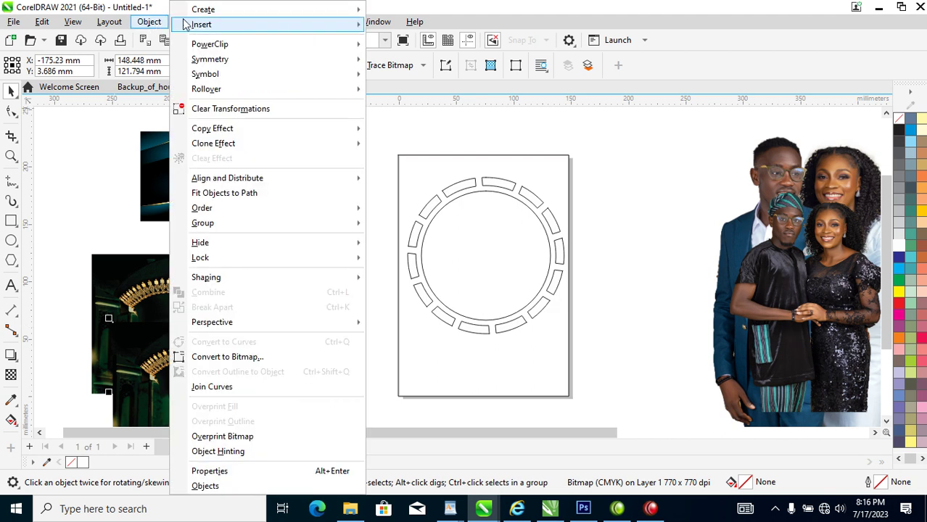
mouse_move(227, 44)
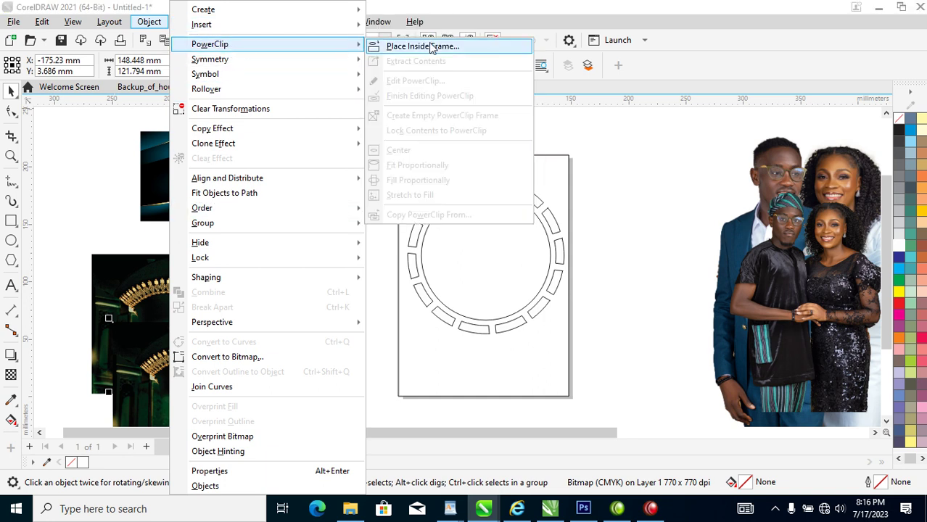
left_click(457, 47)
left_click(458, 226)
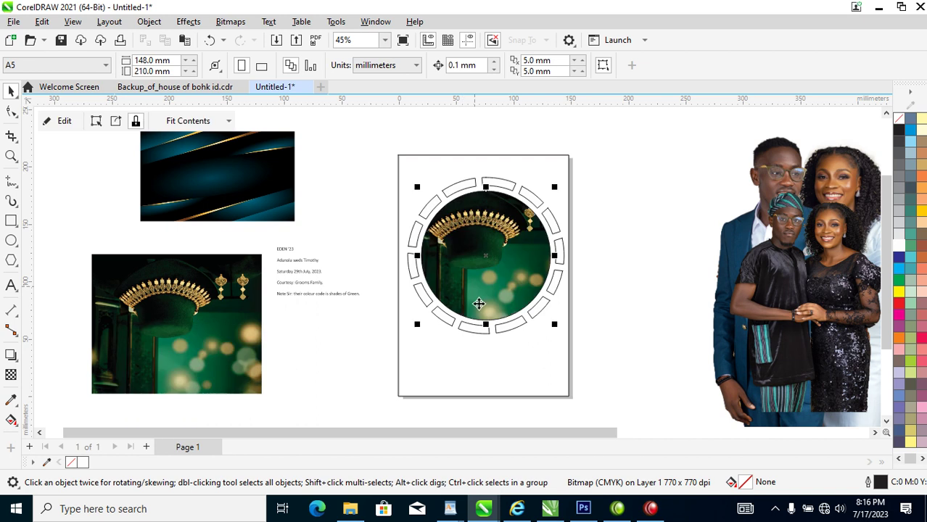
- Scale the clipped image inside the circle to about 89% and shift it so the gold ornament arches across the upper part
left_click(570, 183)
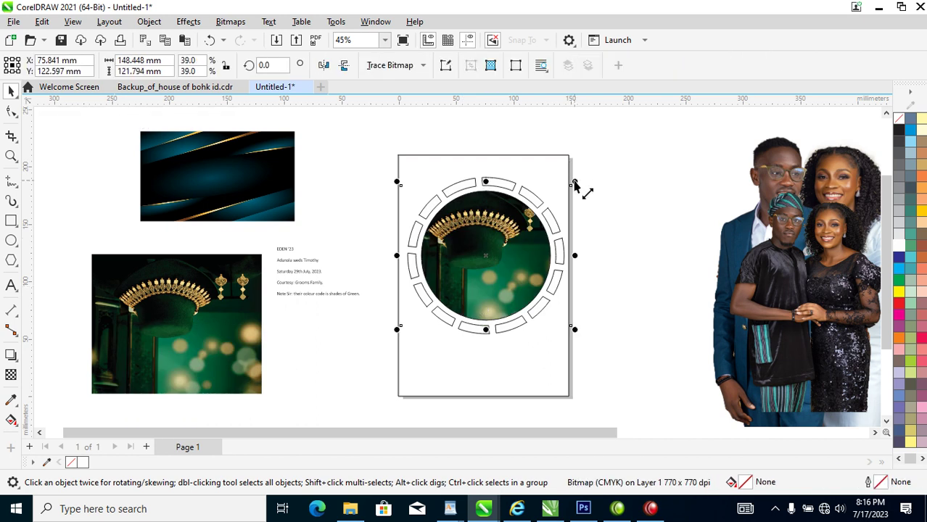
left_click_drag(575, 183, 628, 137)
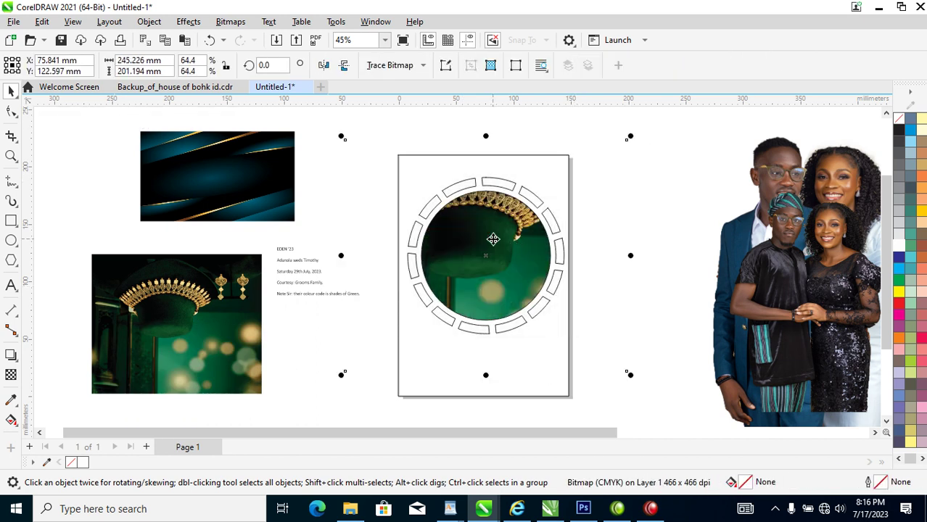
left_click_drag(492, 238, 516, 276)
left_click_drag(662, 182, 717, 138)
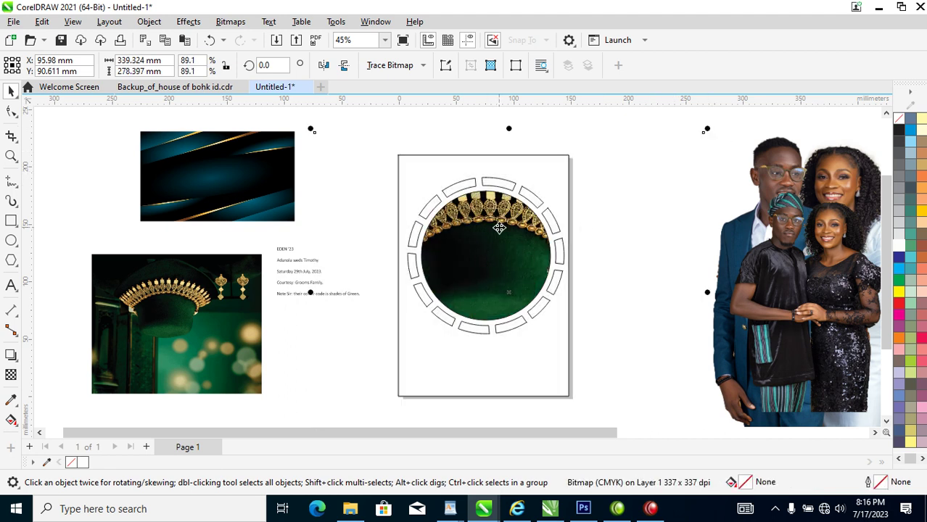
left_click(393, 193)
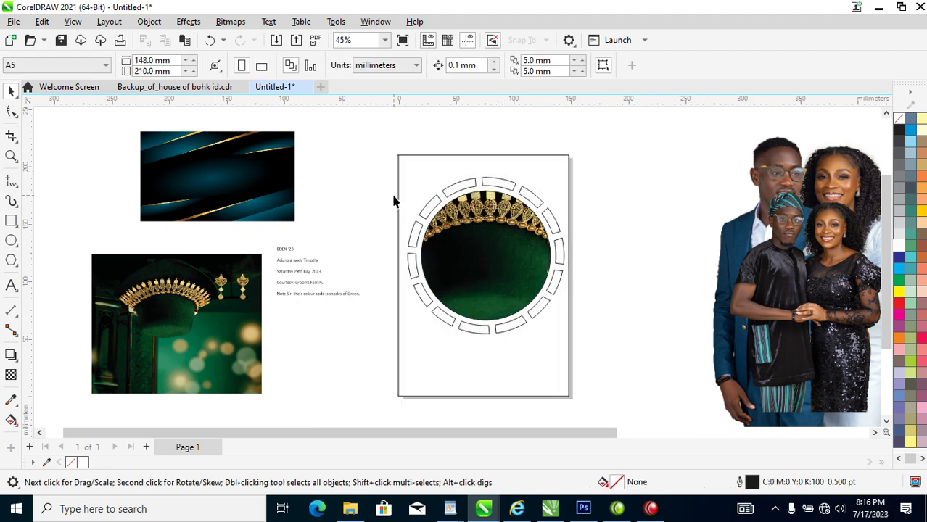
- Fill the segmented ring with green (C100 M0 Y100 K0) and remove its outline
left_click(510, 190)
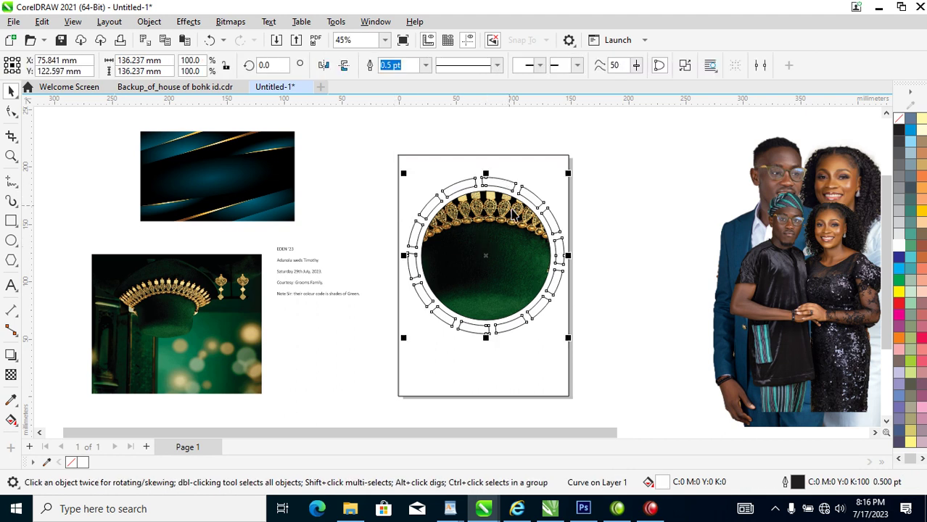
left_click(897, 283)
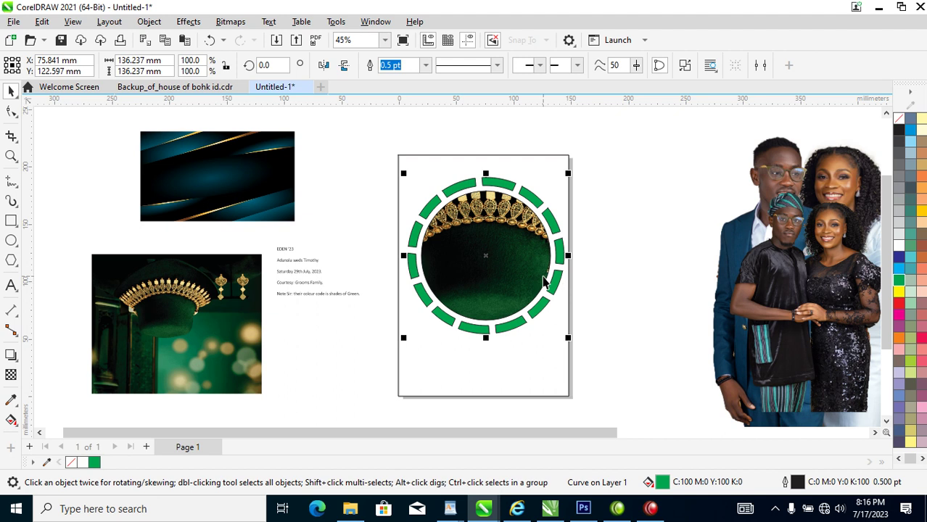
right_click(902, 128)
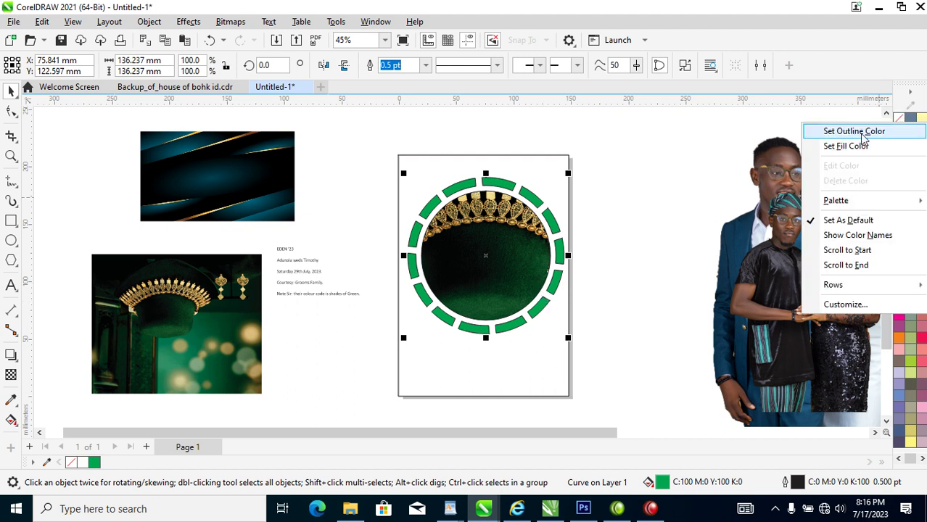
left_click(859, 135)
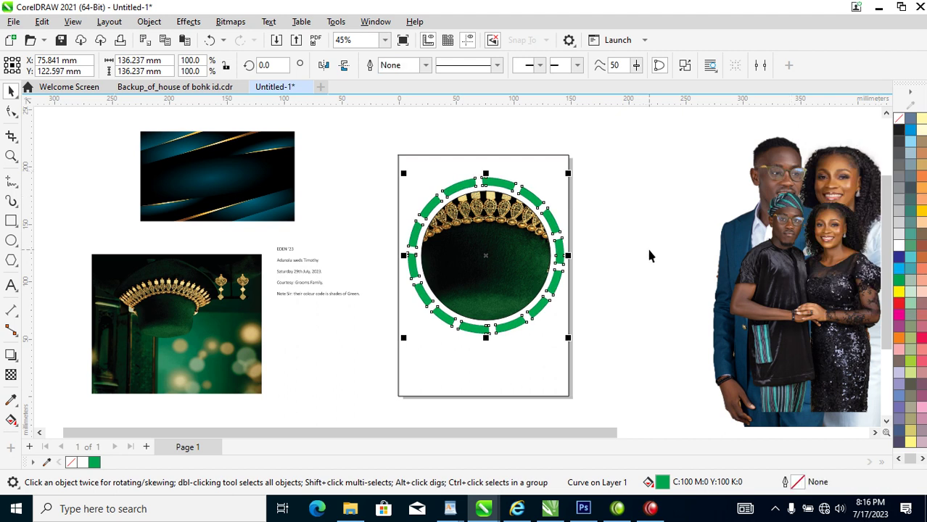
- Break the ring apart and tint the segment just left of its topmost point with yellow to a lime green (C31 M0 Y100 K0)
key("ctrl+k")
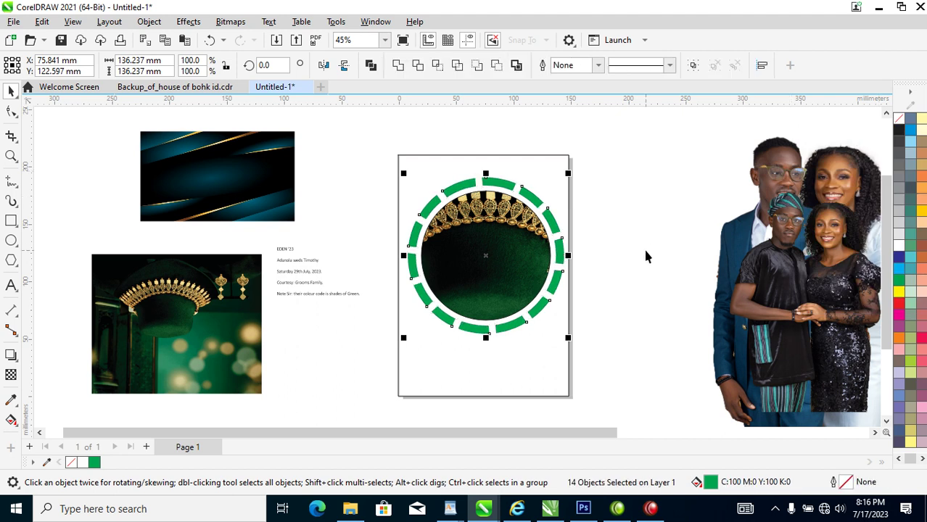
key("Escape")
left_click(470, 187)
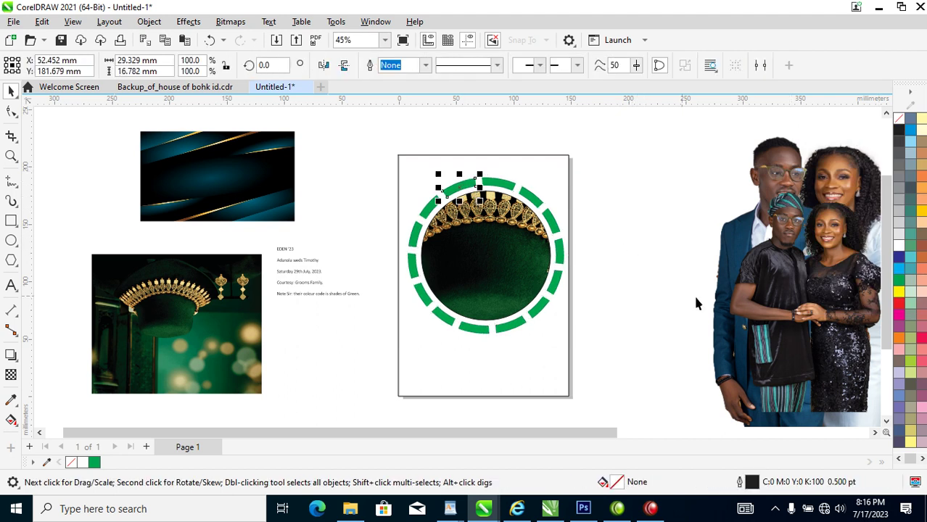
left_click(900, 294)
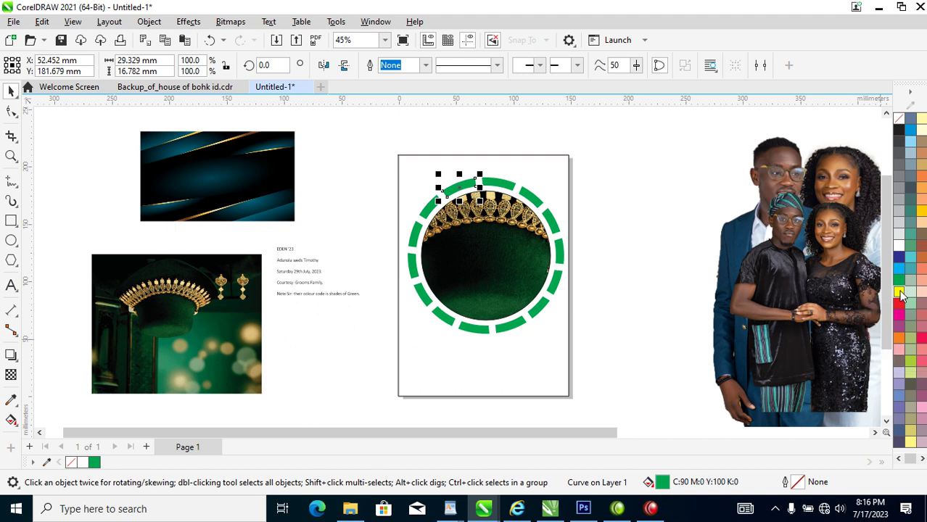
left_click(900, 294, "ctrl")
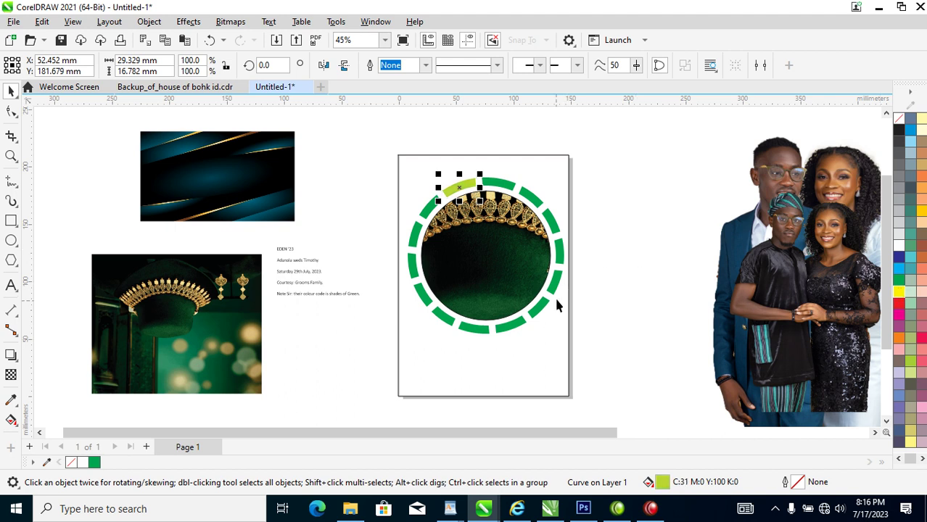
- Repeat the lime-green tint on every other segment around the ring, six more in total
left_click(528, 206)
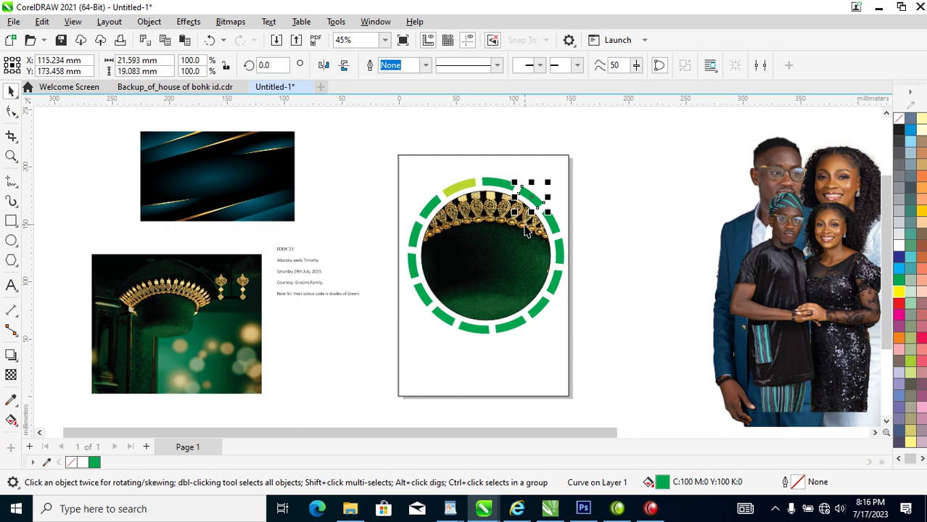
key("ctrl+r")
left_click(560, 272)
key("ctrl+r")
left_click(544, 308)
key("ctrl+r")
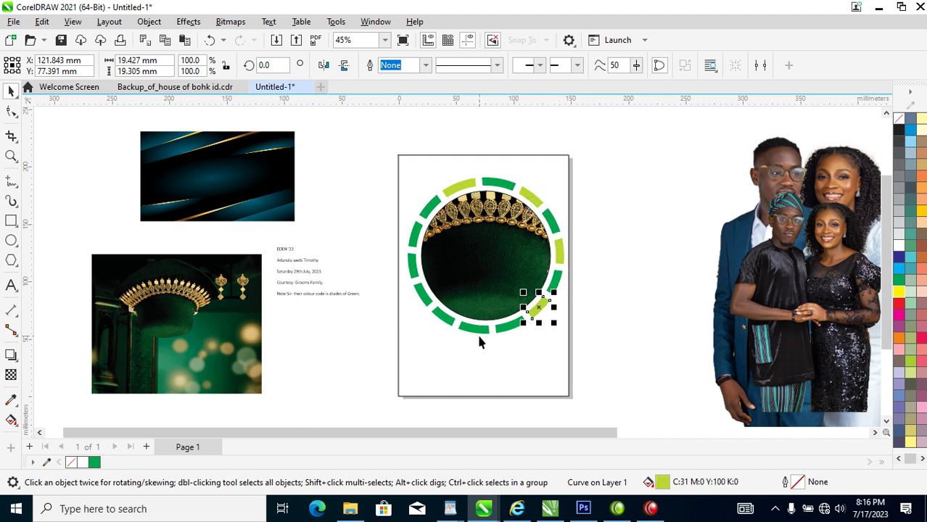
left_click(475, 328)
key("ctrl+r")
left_click(424, 297)
key("ctrl+r")
left_click(415, 238)
key("ctrl+r")
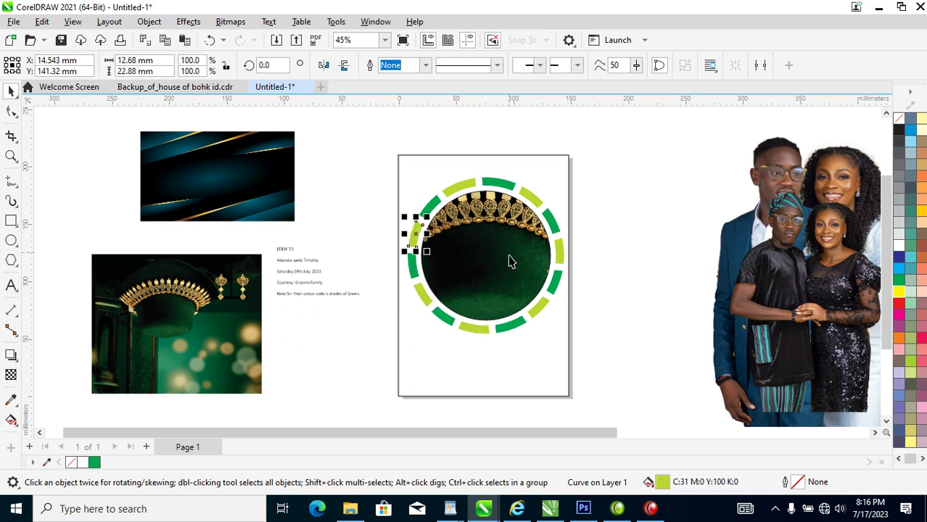
- Remove the outline from the circle holding the clipped green image
left_click(510, 255)
right_click(898, 128)
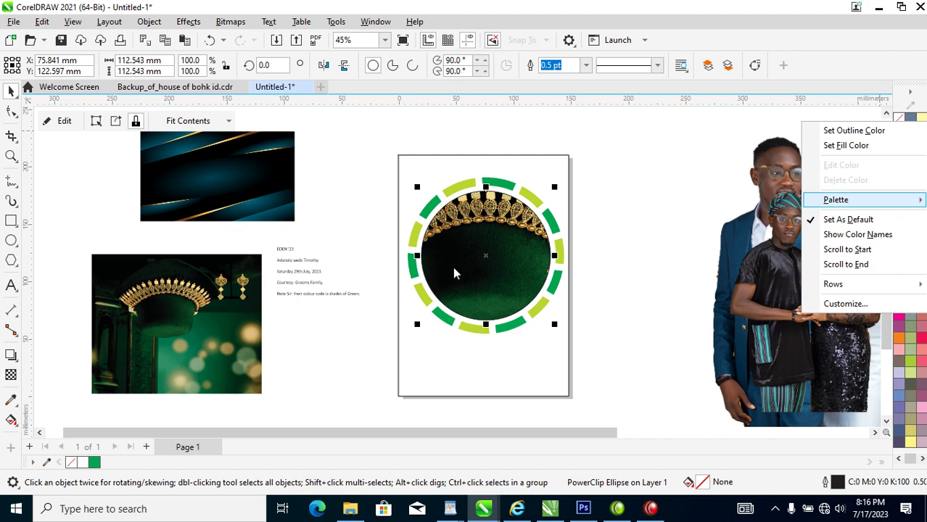
left_click(862, 138)
- Group the ring segments with the inner circle and centre the group horizontally on the page rectangle
left_click_drag(571, 151, 375, 371)
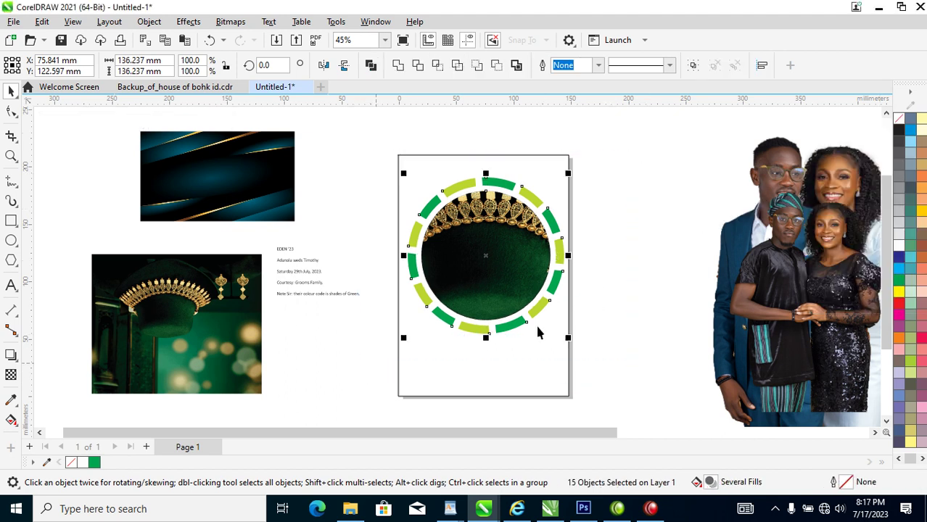
left_click(518, 358)
left_click(629, 228)
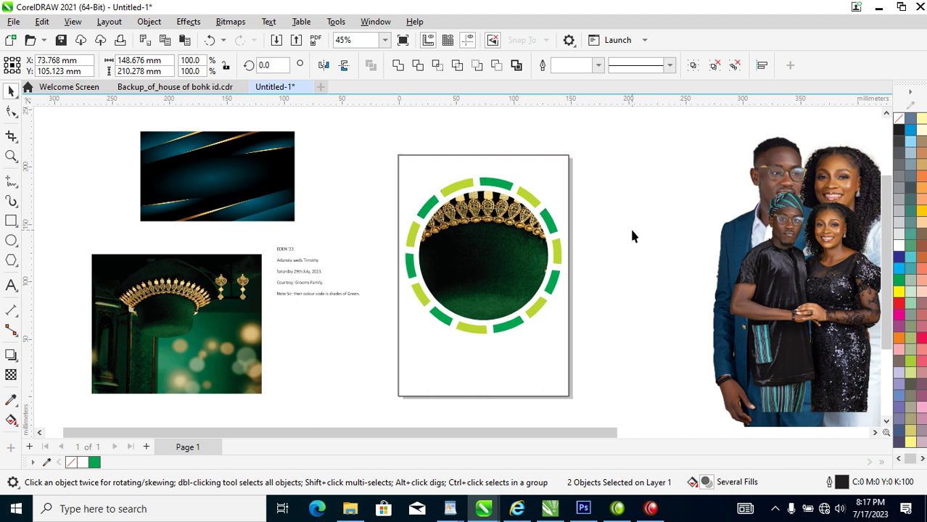
- Scale the grouped circular frame down around its centre to leave wider margins on the page
left_click(525, 259)
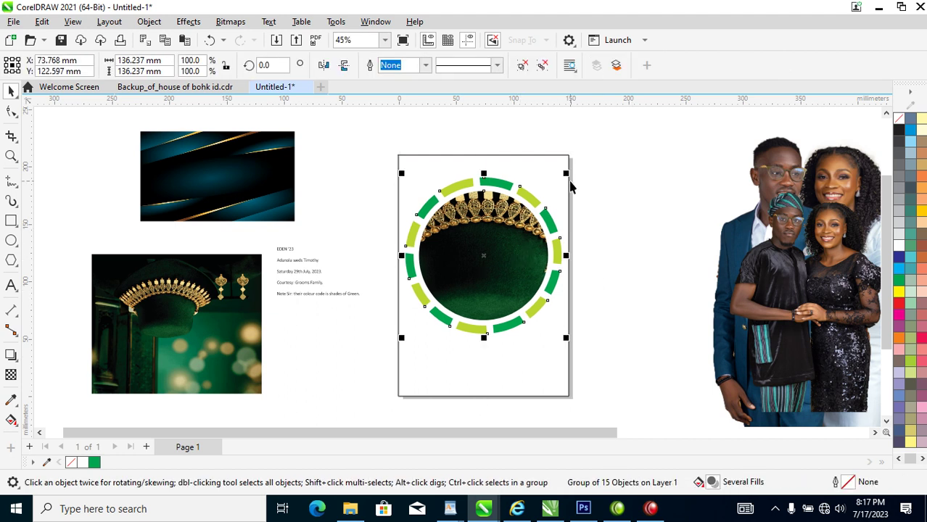
left_click_drag(566, 174, 481, 292)
left_click(602, 271)
- PowerClip the photo of the couple in black inside the page rectangle and position it over the lower part of the circular frame
left_click(733, 338)
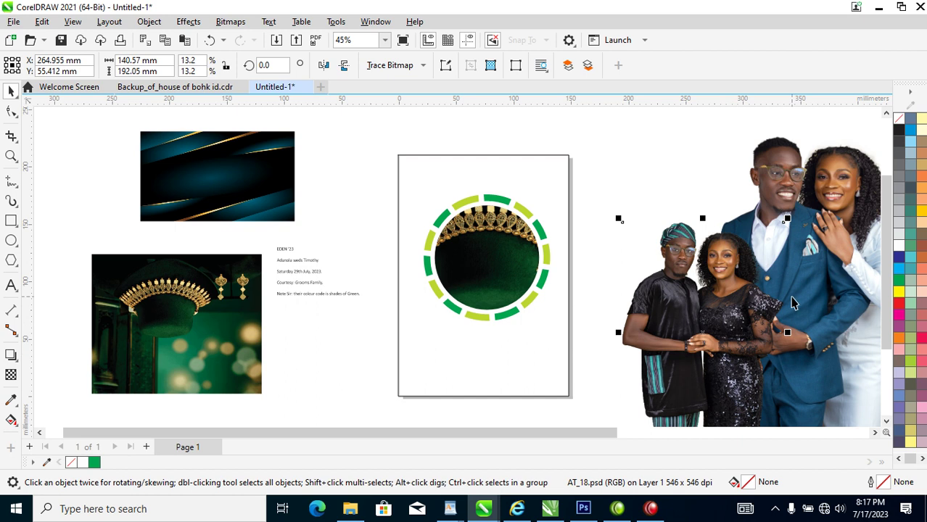
left_click_drag(749, 344, 725, 219)
left_click_drag(707, 187, 561, 301)
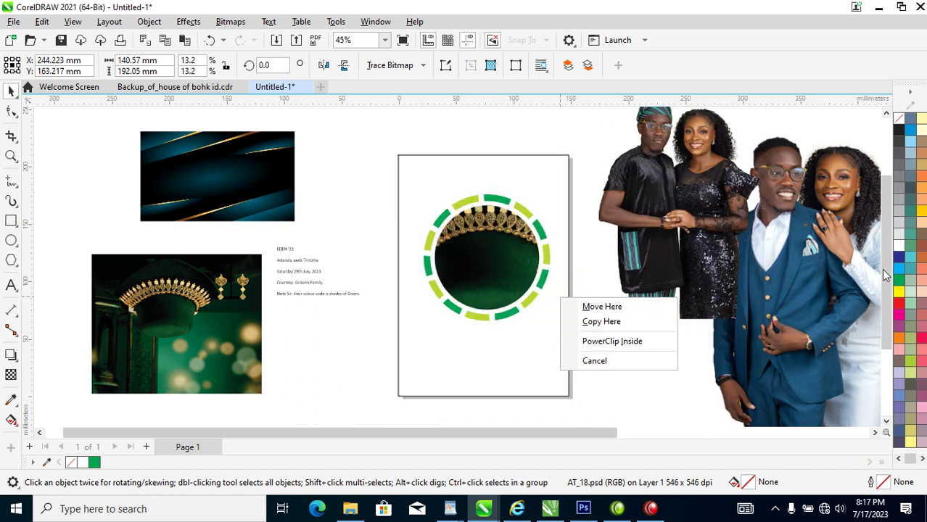
left_click(822, 258)
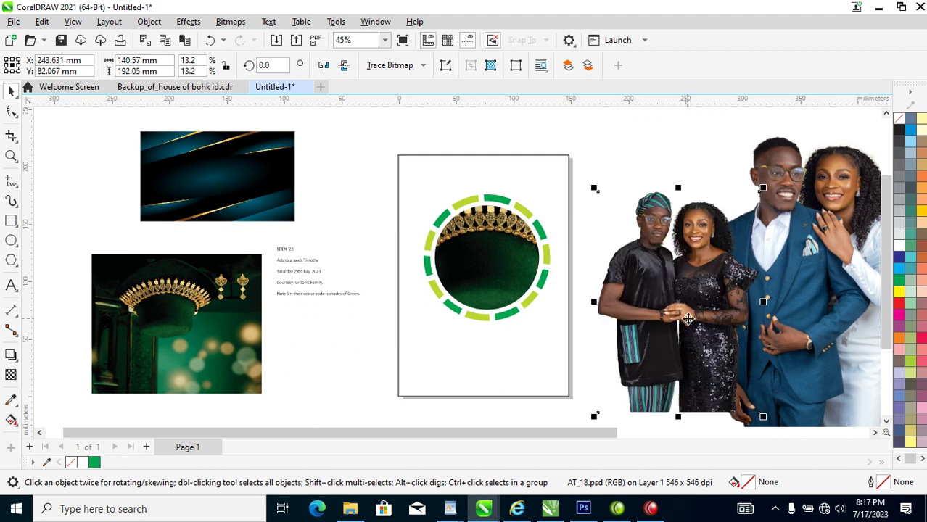
left_click_drag(685, 298, 498, 294)
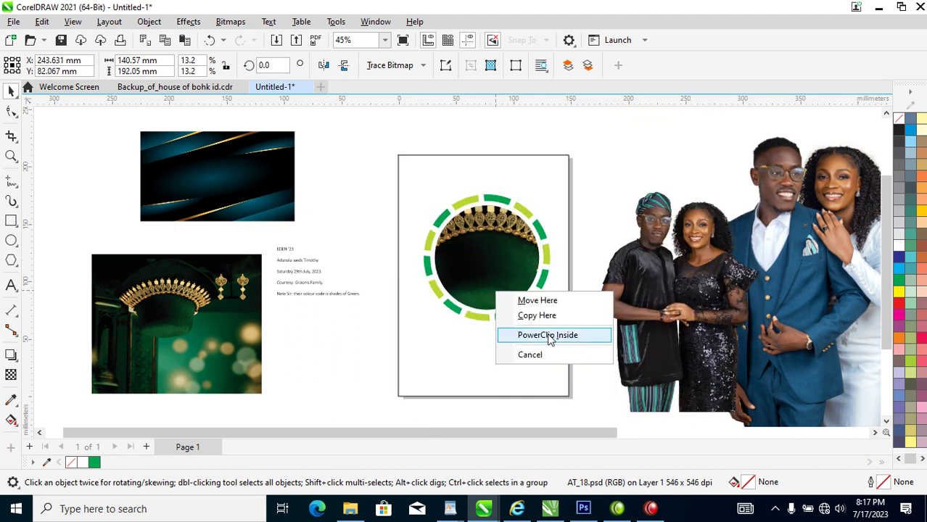
left_click(547, 335)
left_click_drag(531, 234, 530, 287)
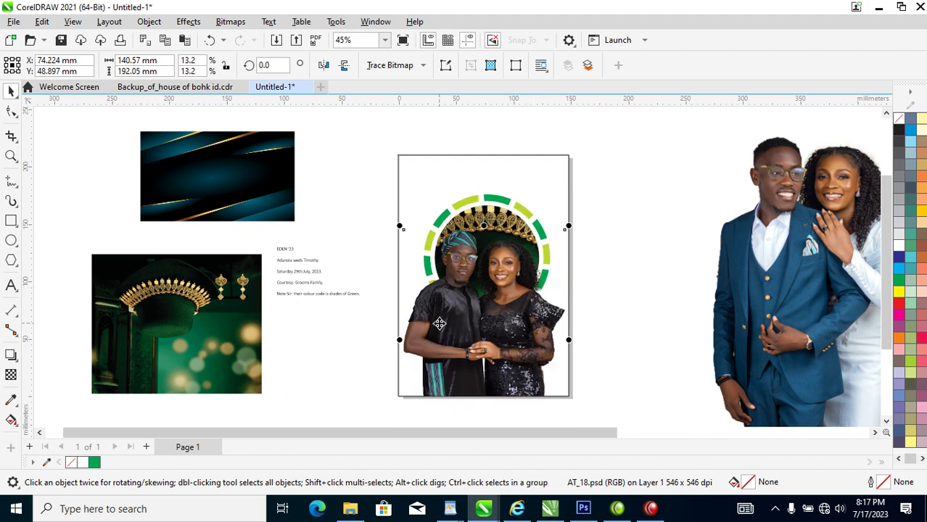
left_click(615, 275)
- Fill the page rectangle with pale yellow-green (C11 M0 Y39 K0), mixed from yellow with touches of green and white
key("z")
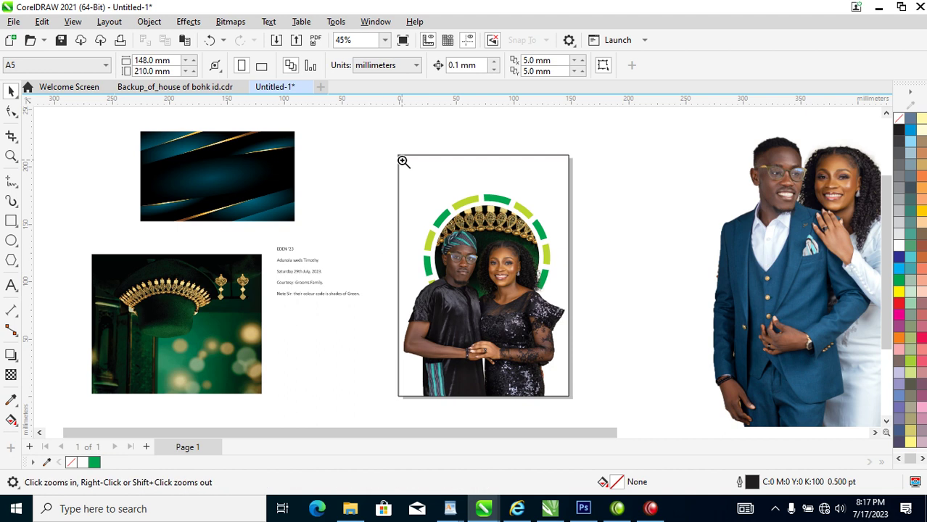
left_click_drag(290, 128, 630, 428)
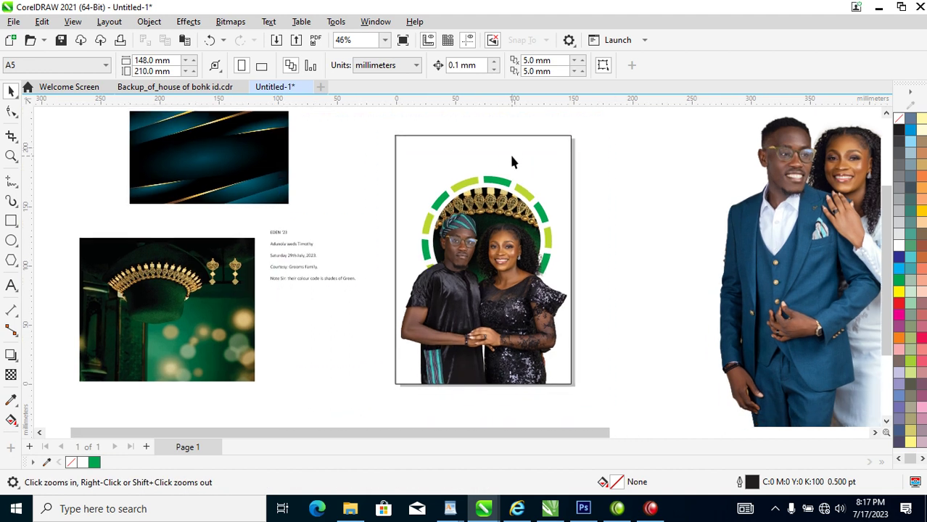
left_click(535, 150)
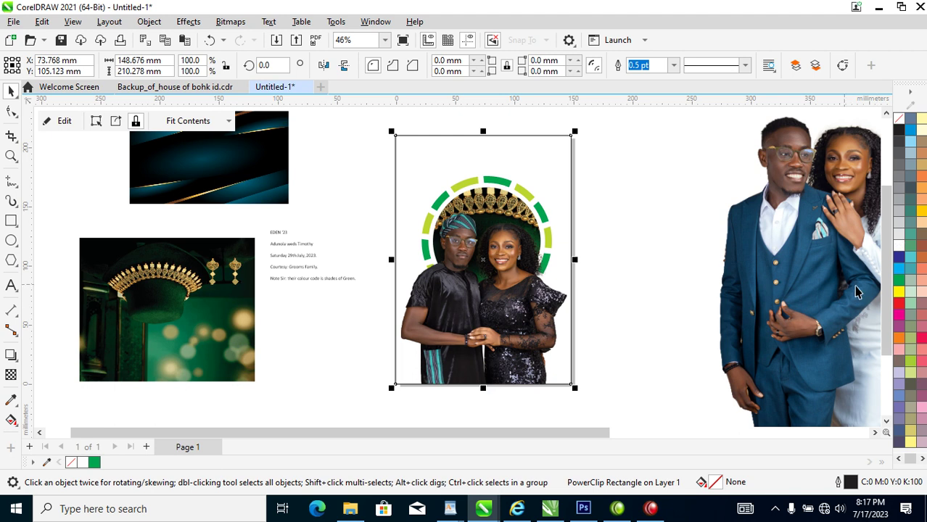
left_click(900, 291)
left_click(899, 282, "ctrl")
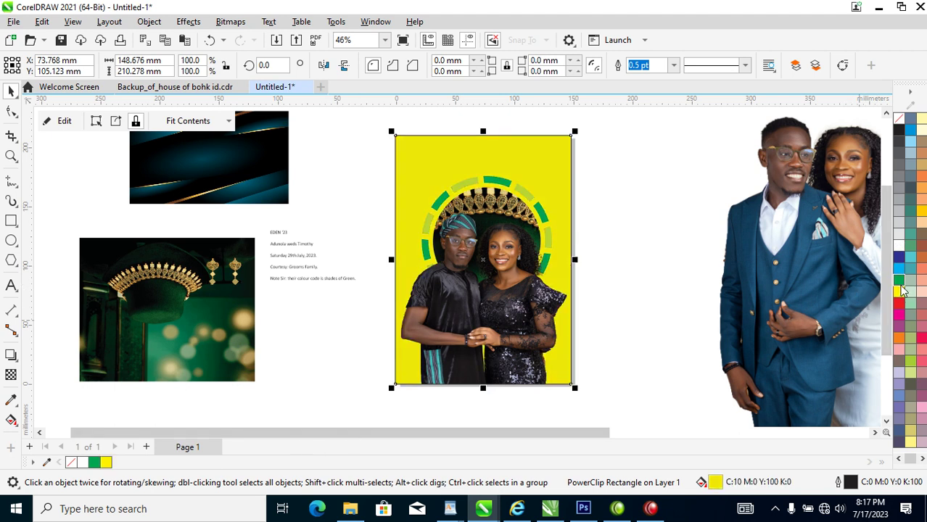
left_click(900, 282, "ctrl")
left_click(900, 282, "ctrl")
left_click(899, 246, "ctrl")
left_click(899, 246, "ctrl")
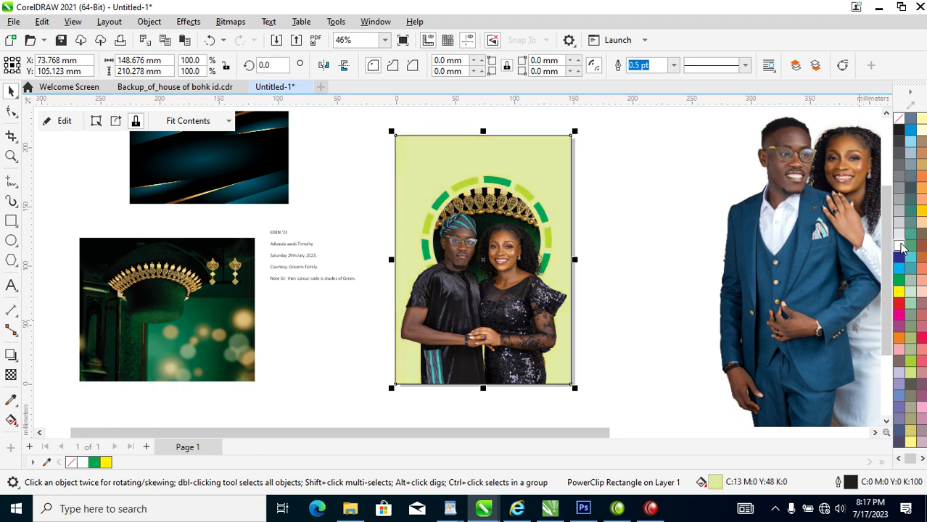
left_click(899, 246, "ctrl")
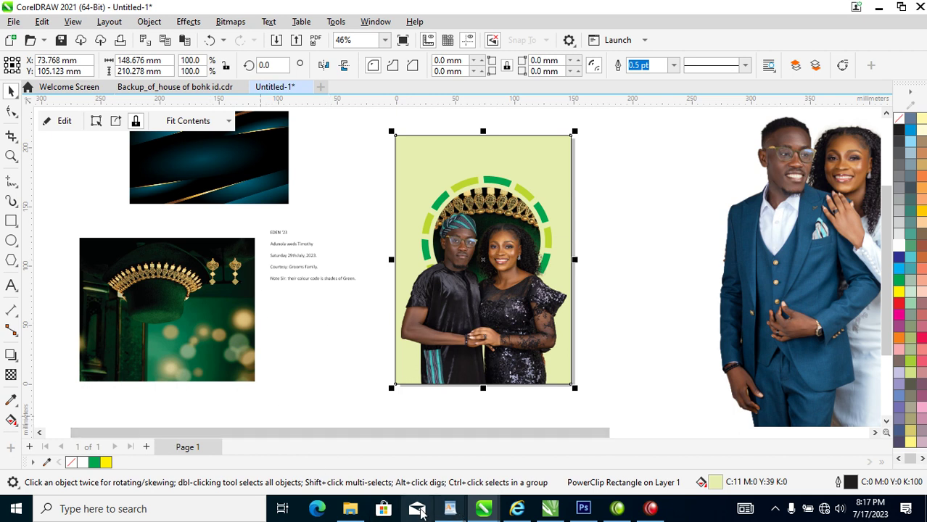
- Import the modern-geometrical-background-with-white-round-lines image from the Documents folder and place it over the page's upper-left corner
left_click(361, 515)
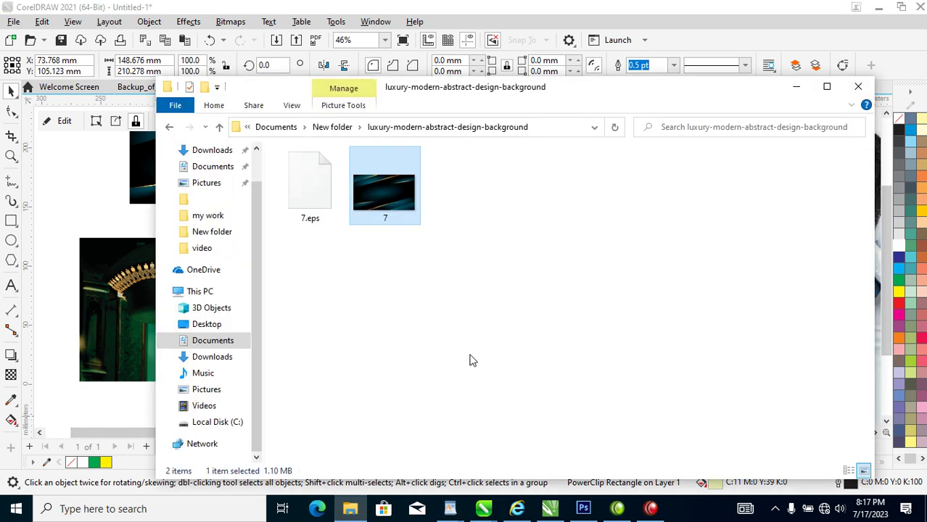
left_click(218, 169)
left_click_drag(871, 251, 859, 457)
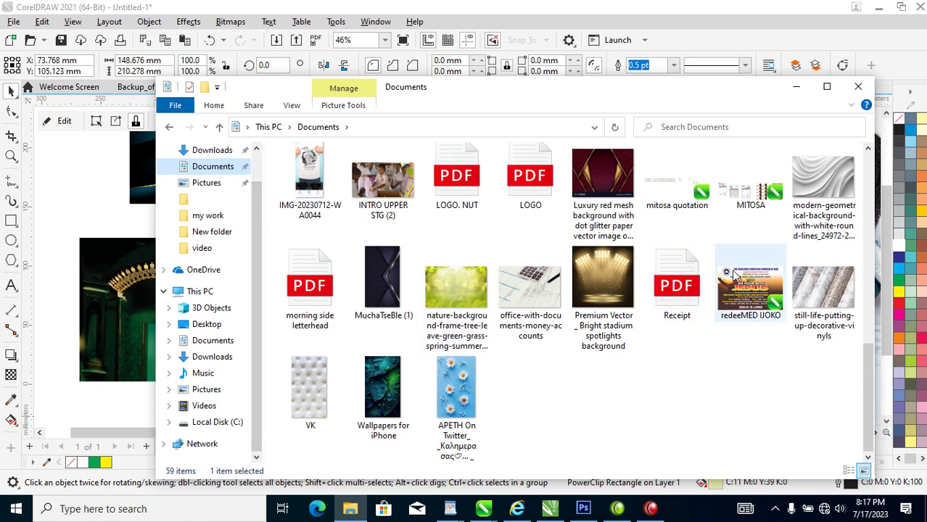
left_click_drag(821, 174, 367, 157)
left_click(80, 192)
key("z")
left_click_drag(307, 120, 685, 332)
key("space")
left_click_drag(281, 178, 364, 160)
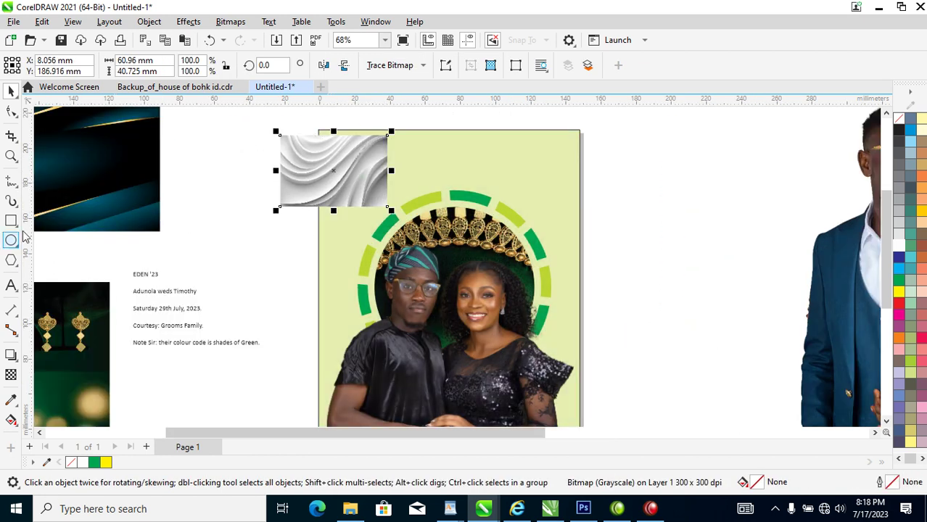
- Fade the white wave image out towards its lower edge with a fountain transparency and enlarge it to about 103 mm wide
left_click(11, 374)
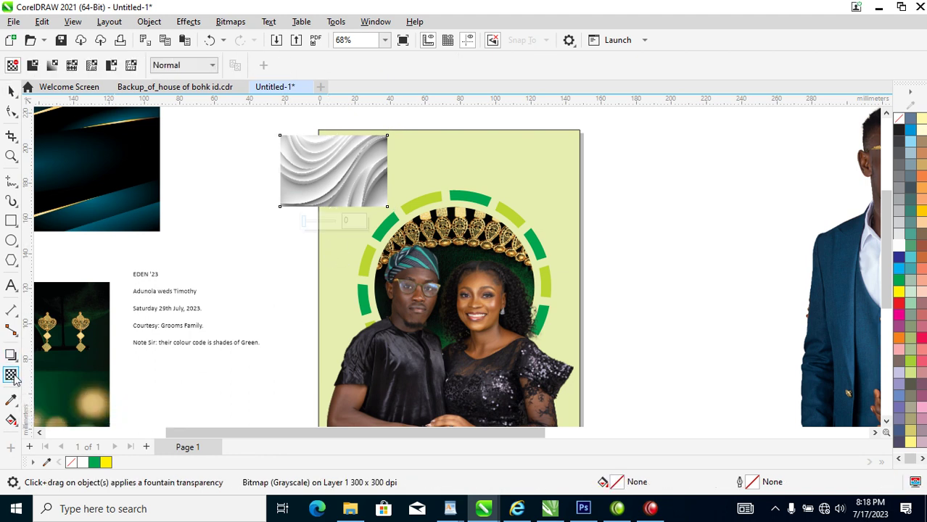
left_click_drag(337, 154, 340, 202)
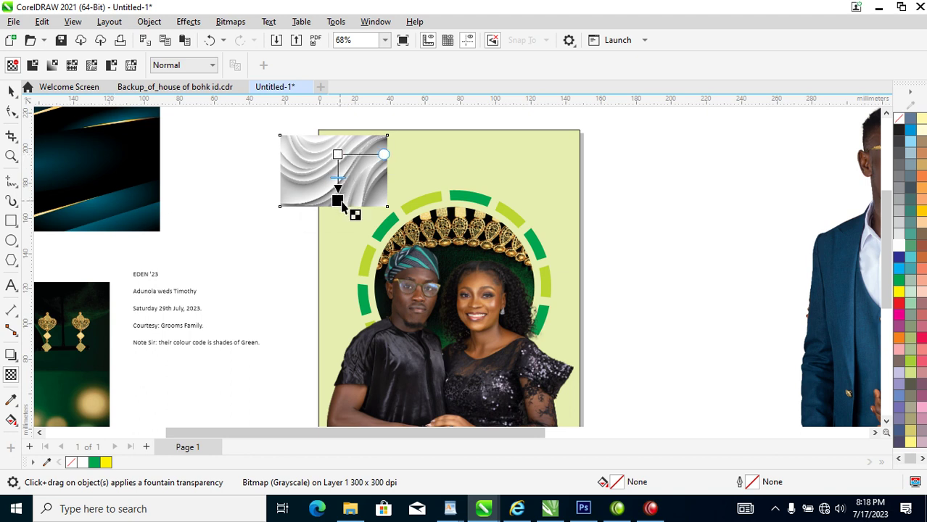
key("space")
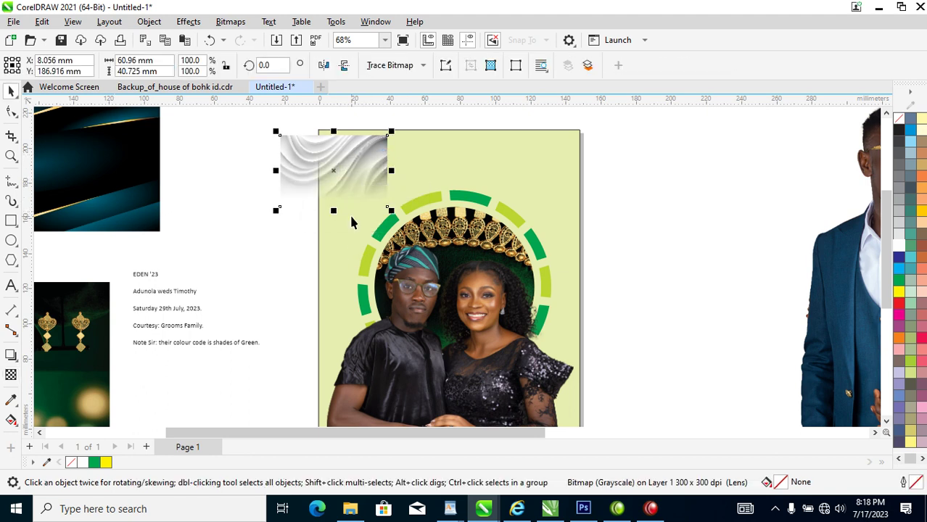
left_click_drag(391, 211, 465, 260)
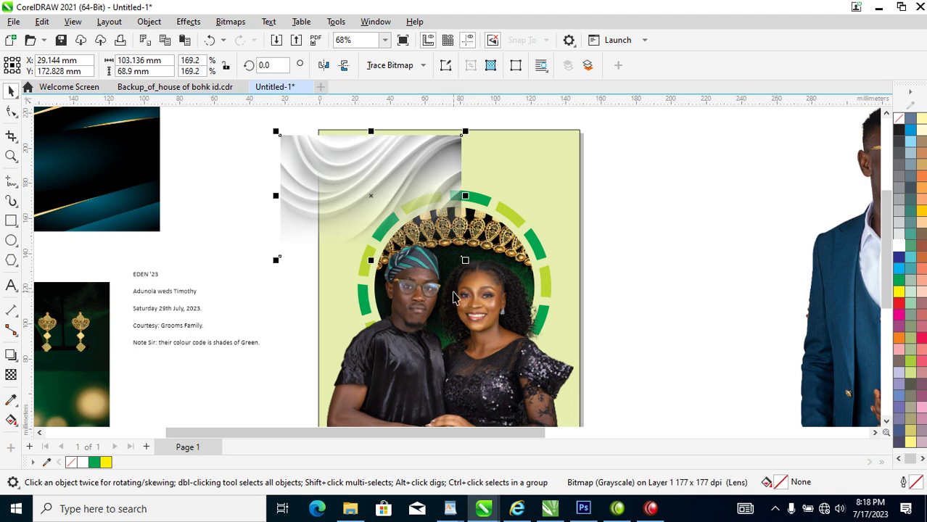
- Convert the faded wave image to a bitmap and set its transparency merge mode to Subtract
left_click(230, 21)
left_click(257, 37)
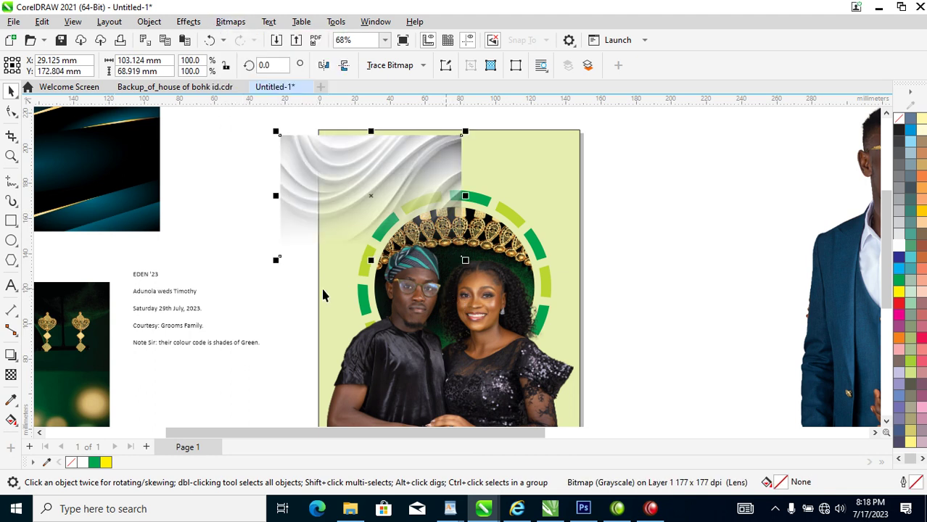
left_click(11, 376)
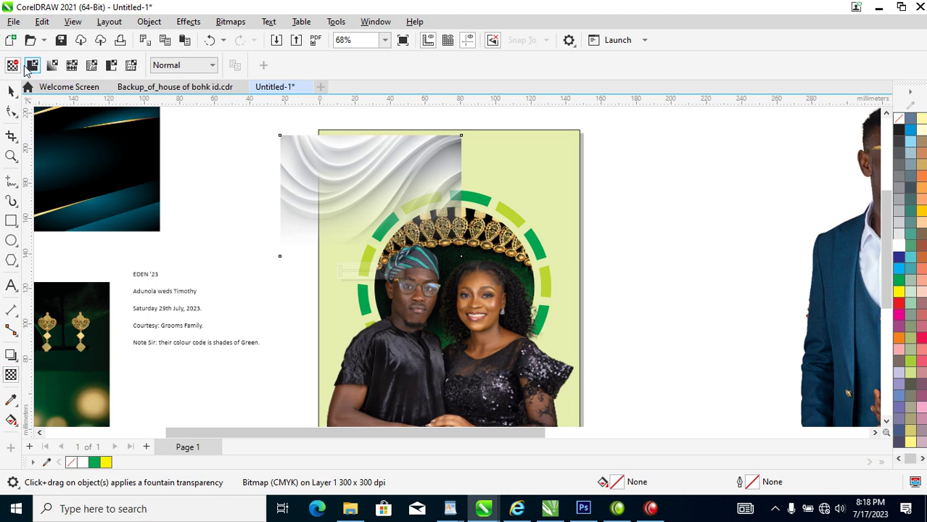
left_click(213, 66)
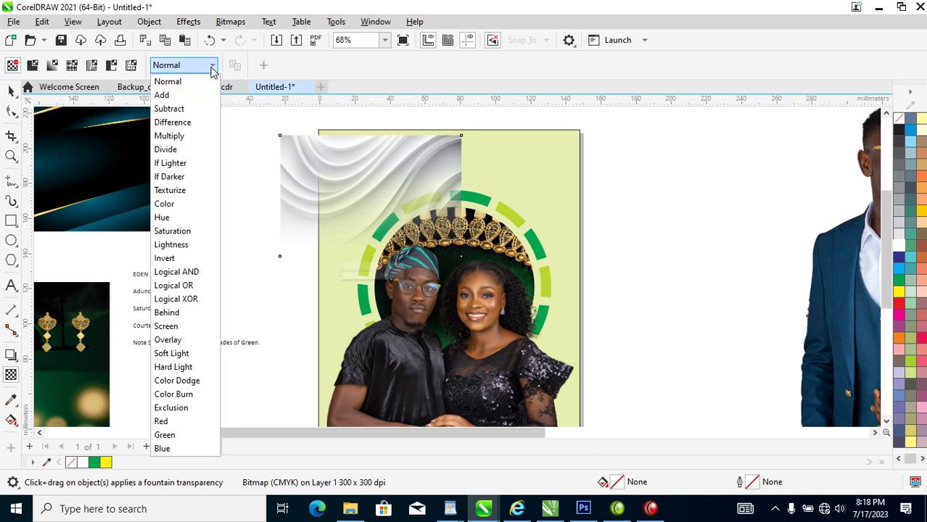
left_click(185, 116)
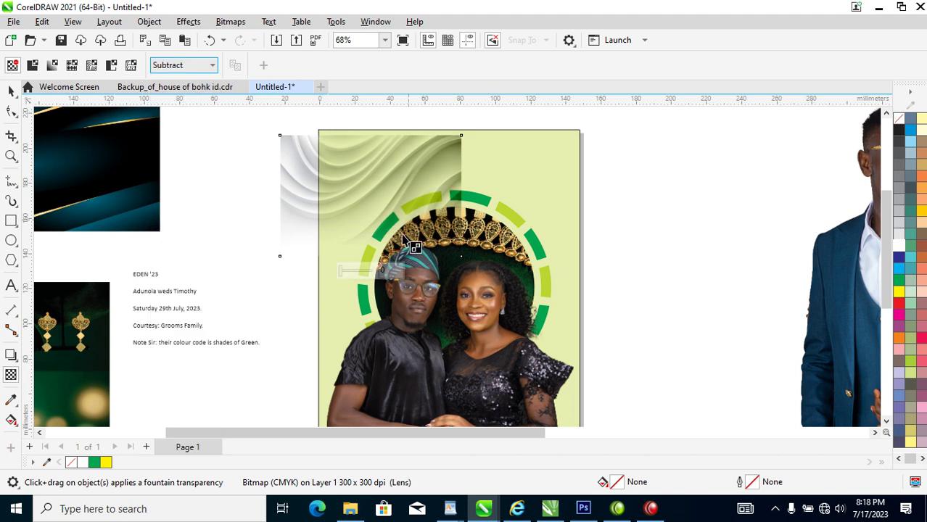
- Try the Multiply merge mode on the wave bitmap and return it to Subtract
left_click(209, 65)
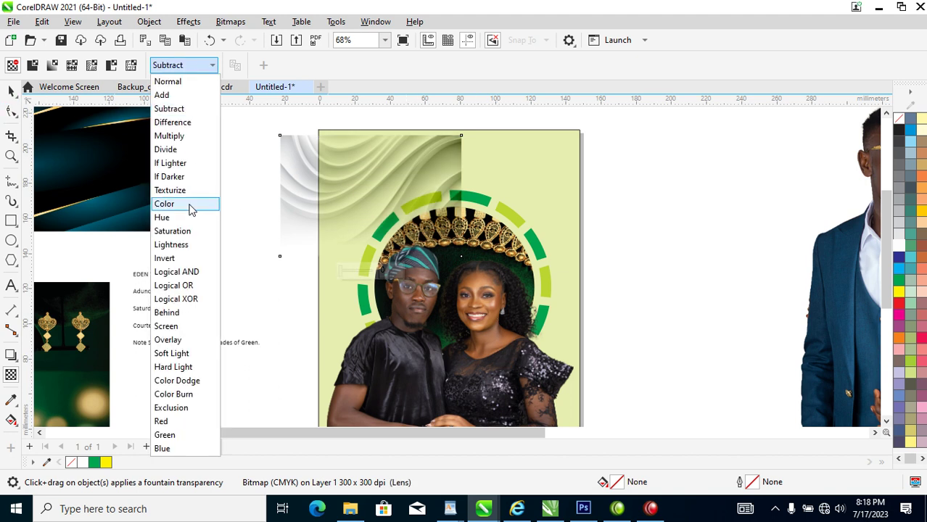
left_click(181, 138)
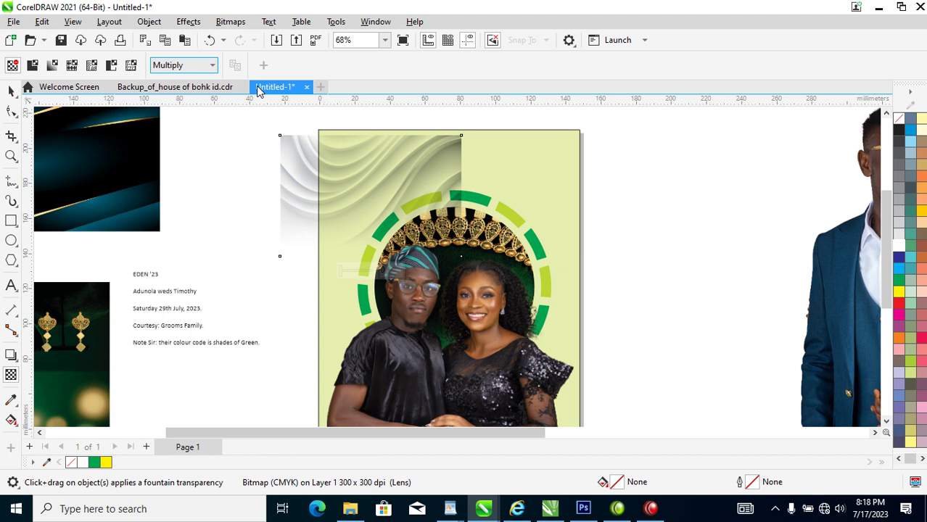
left_click(212, 66)
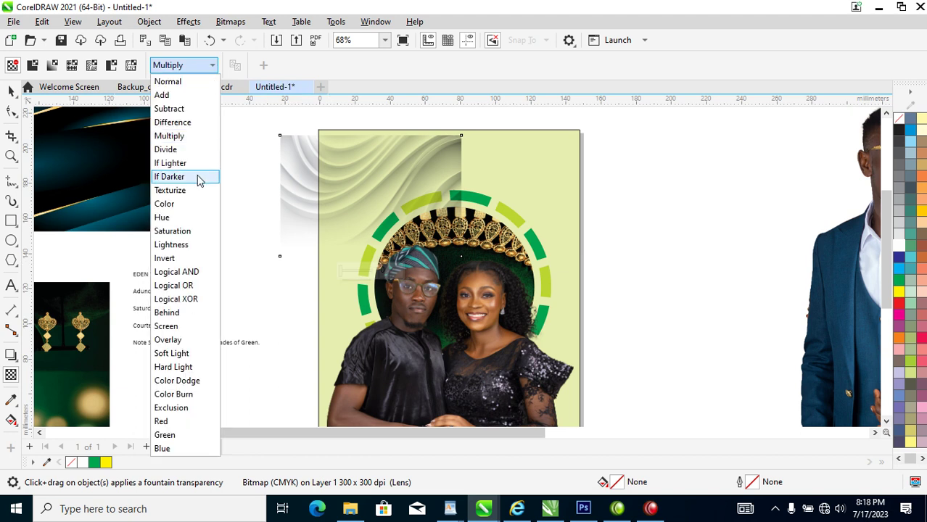
left_click(168, 108)
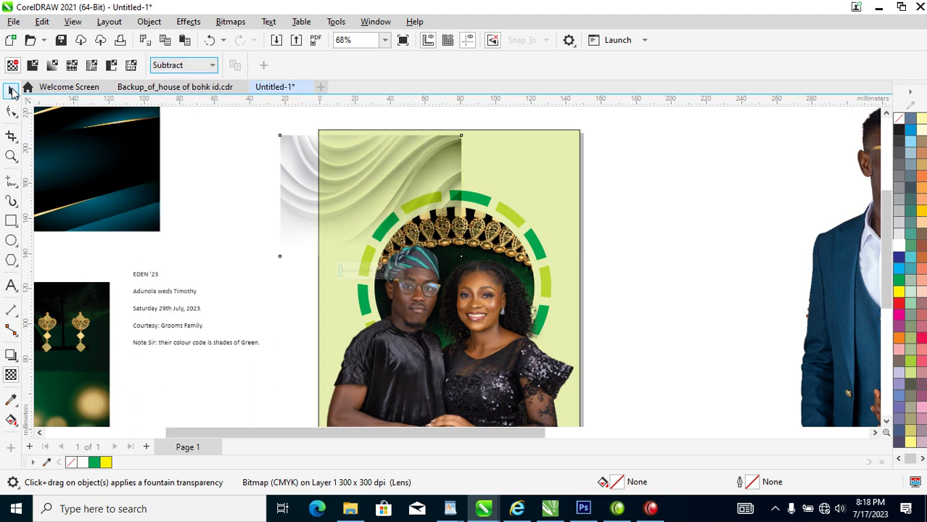
- Enlarge the wave bitmap to about 187 mm wide, position it across the page's upper part, and send it to the back of the layer
left_click(11, 90)
left_click_drag(393, 155, 425, 181)
left_click(613, 204)
left_click_drag(506, 253, 657, 356)
left_click_drag(542, 195, 516, 188)
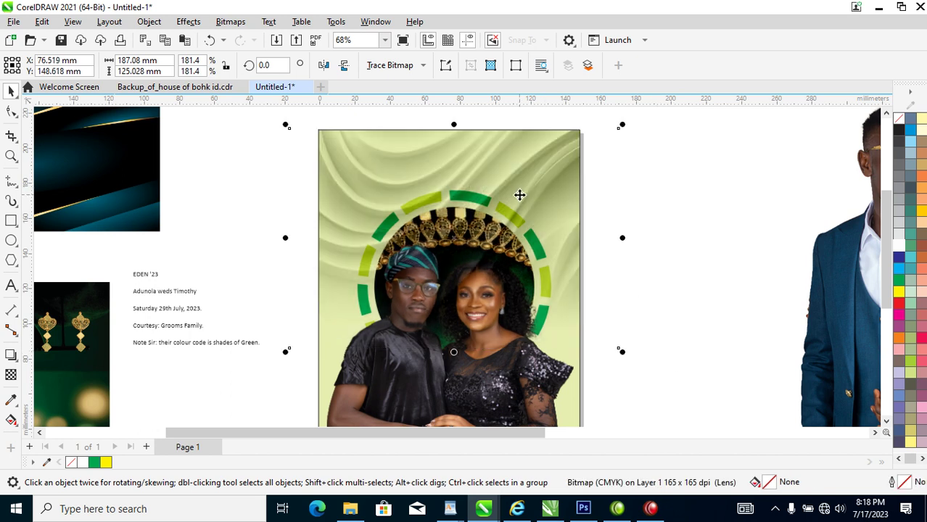
key("shift+Page_Down")
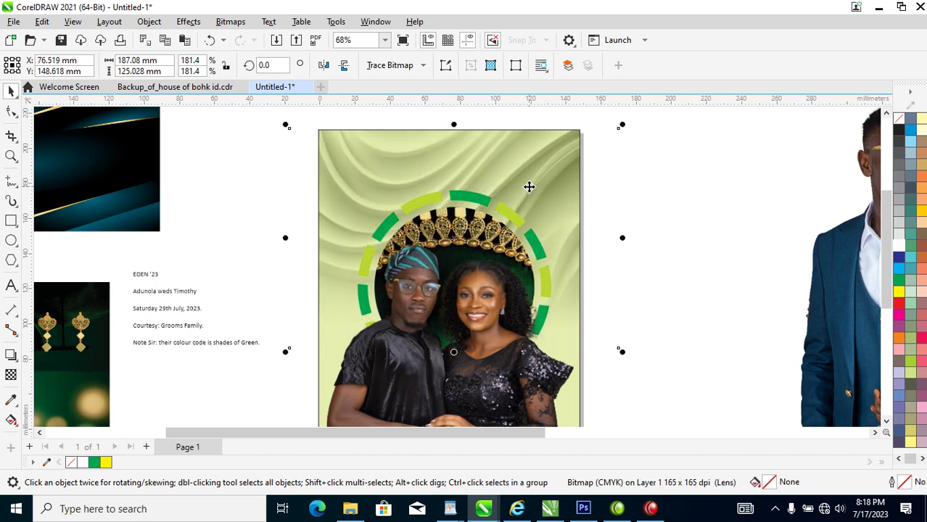
- Set the pasted wedding details text to the FuturaTEE font
scroll(518, 170, "down", 2)
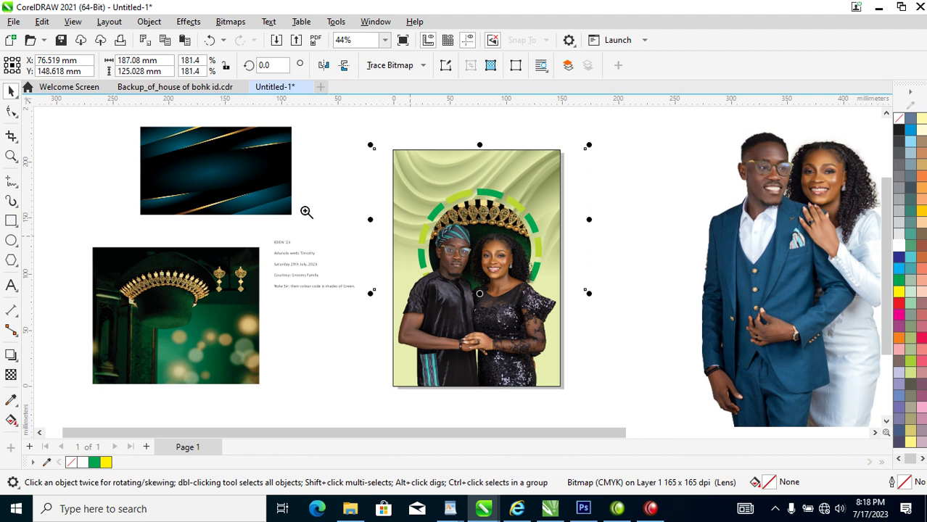
left_click_drag(216, 124, 665, 398)
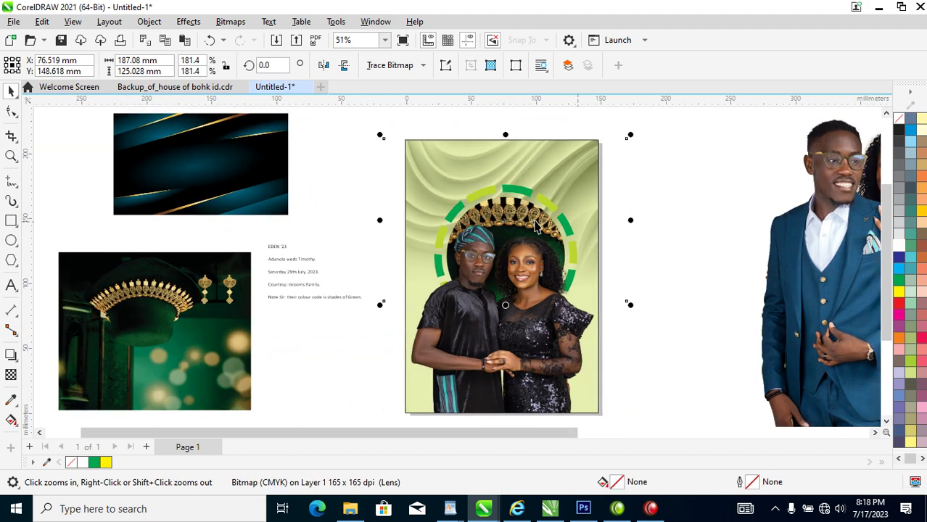
key("space")
left_click(563, 331)
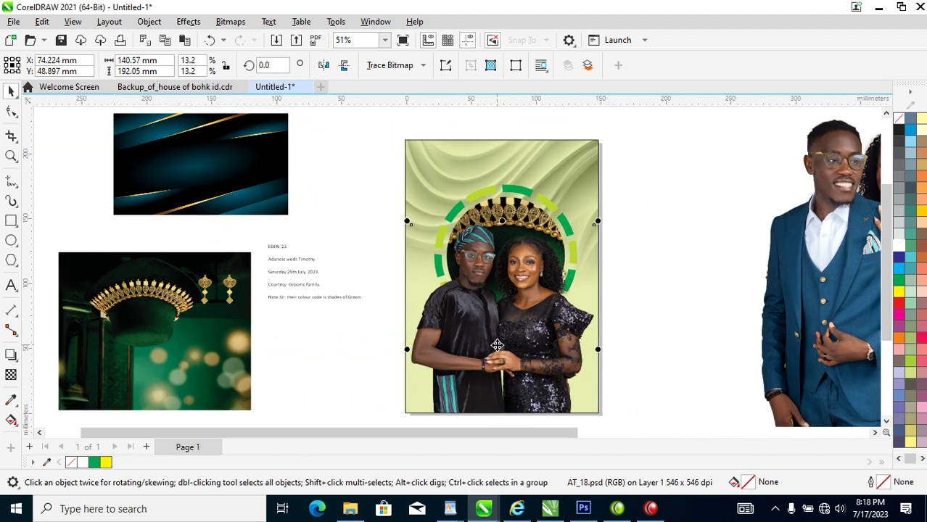
key("z")
left_click_drag(206, 156, 639, 376)
key("space")
left_click(296, 218)
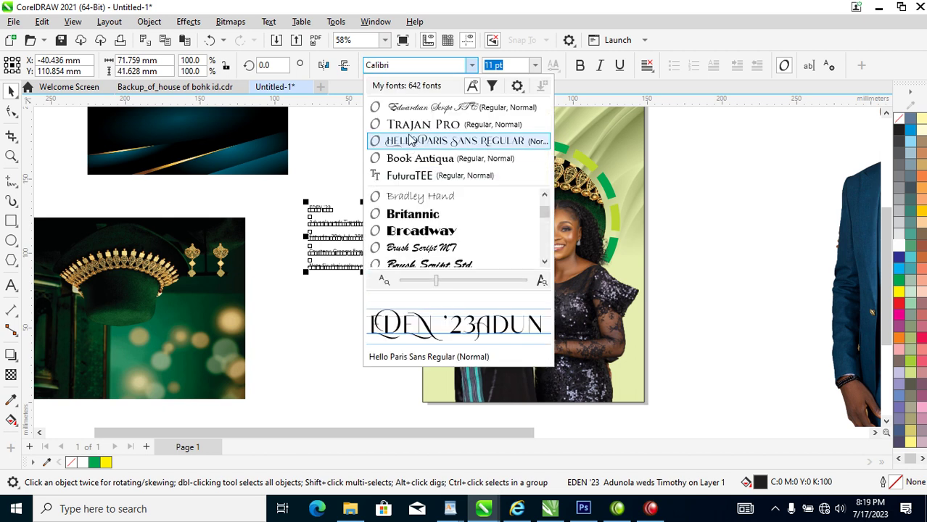
left_click(415, 176)
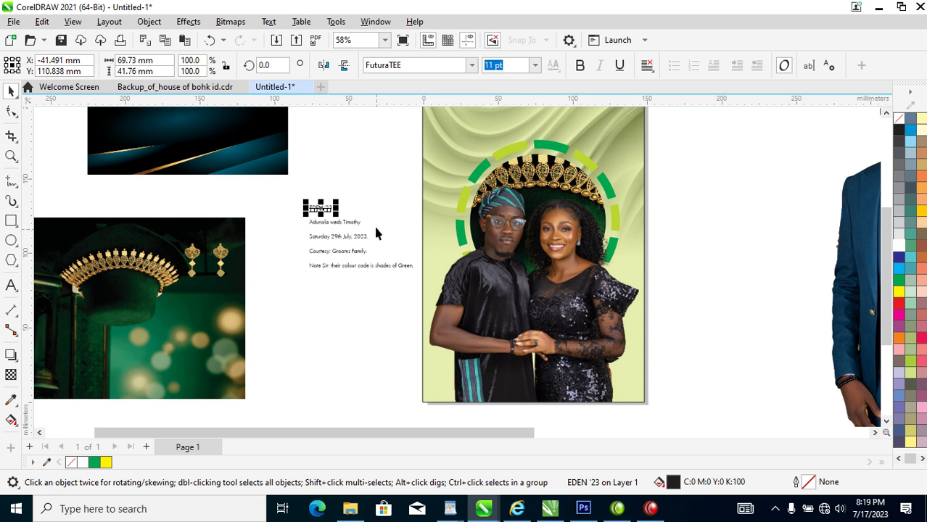
- Enlarge the separate "EDEN '23" line to about 71 pt at the page's top, and move the remaining detail lines lower beside the page
left_click_drag(338, 204, 454, 141)
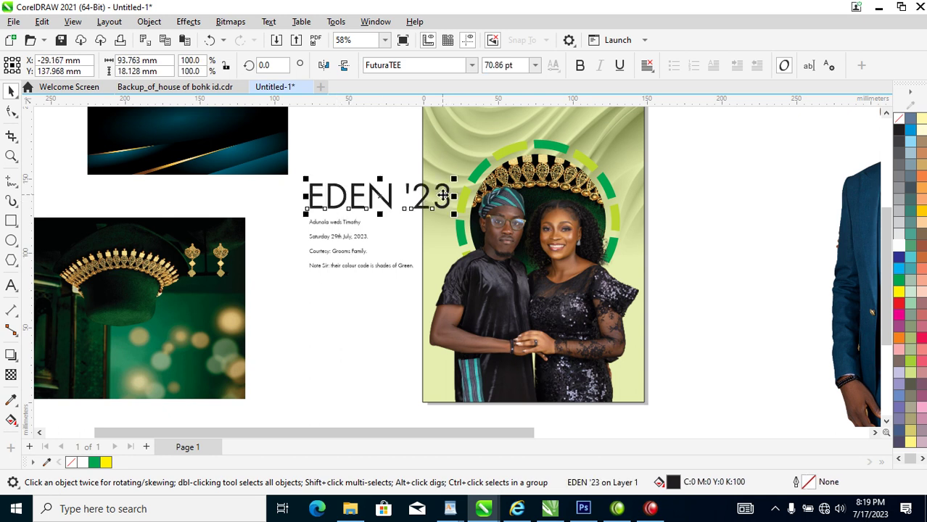
left_click_drag(425, 194, 549, 120)
left_click_drag(350, 227, 370, 279)
left_click_drag(300, 196, 396, 366)
scroll(404, 271, "down", 3)
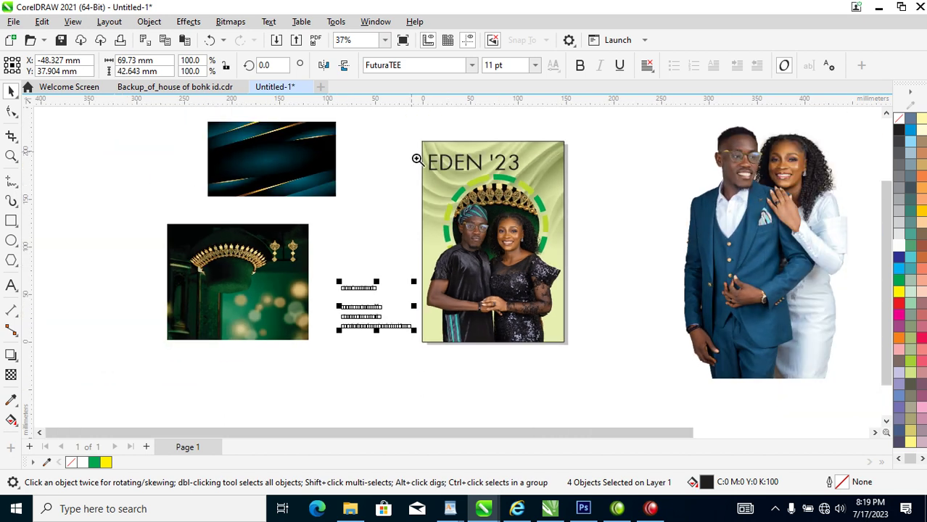
- Enlarge the circular frame group around its centre to about 121 mm across and bring it to the front of the layer
key("z")
left_click_drag(322, 122, 599, 381)
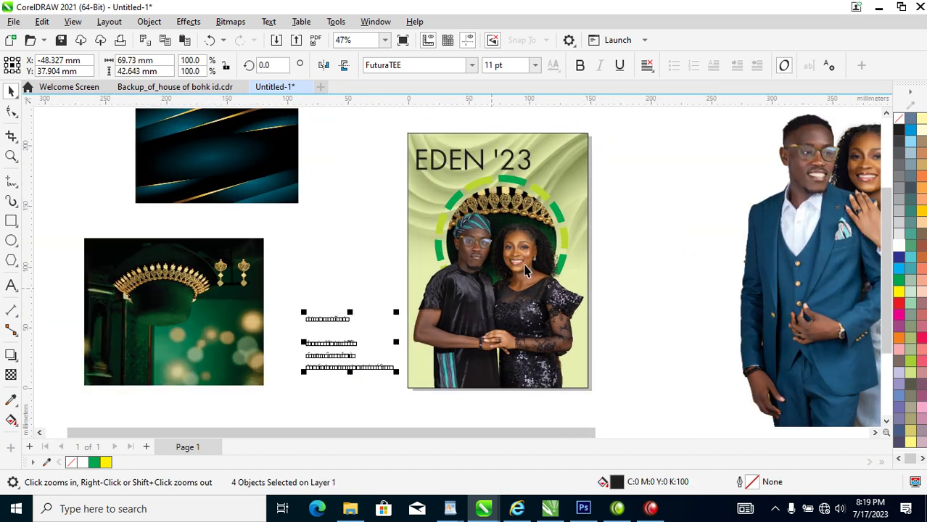
key("space")
left_click(544, 210)
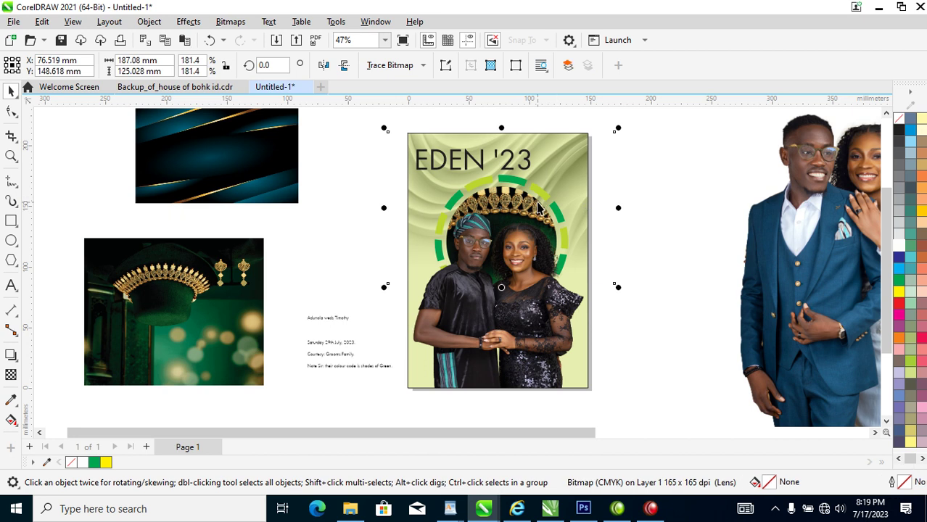
left_click(551, 199)
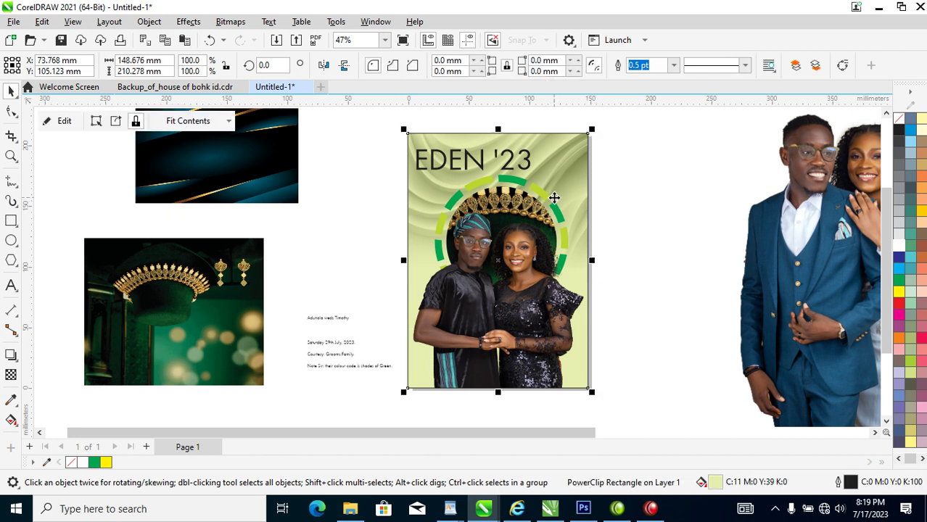
left_click(550, 206, "ctrl")
mouse_move(575, 178)
left_mouse_down()
mouse_move(581, 169)
mouse_move(582, 177)
left_mouse_up()
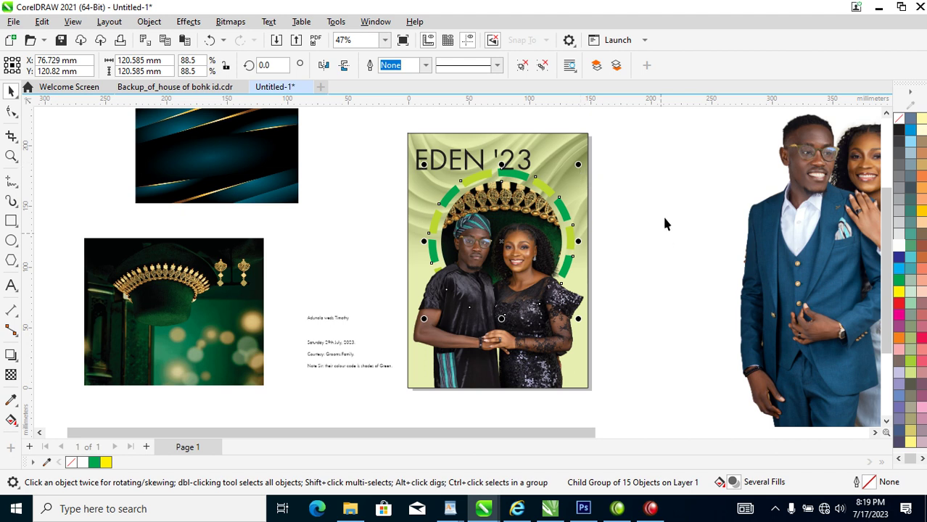
key("shift+Page_Up")
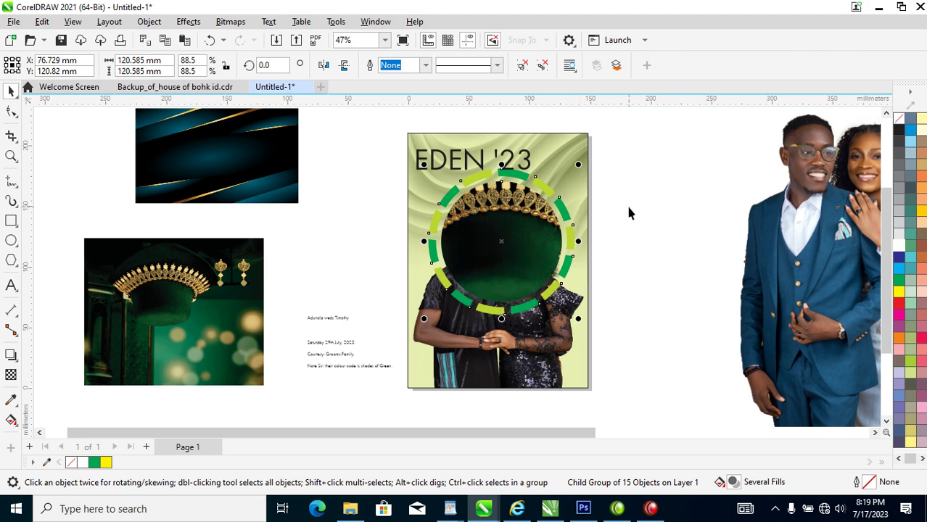
- Move the segmented circular frame group one level back in the stacking order, behind the couple's photo
key("ctrl+Page_Down")
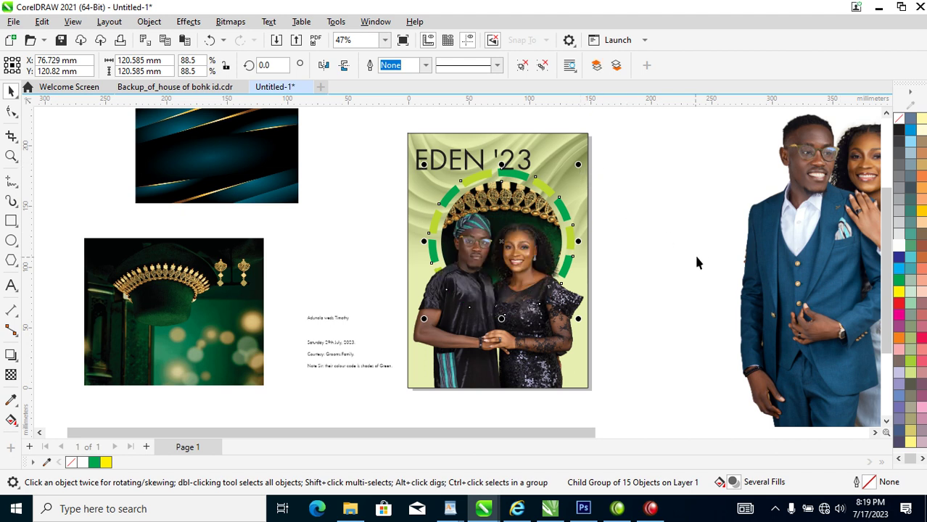
key("Escape")
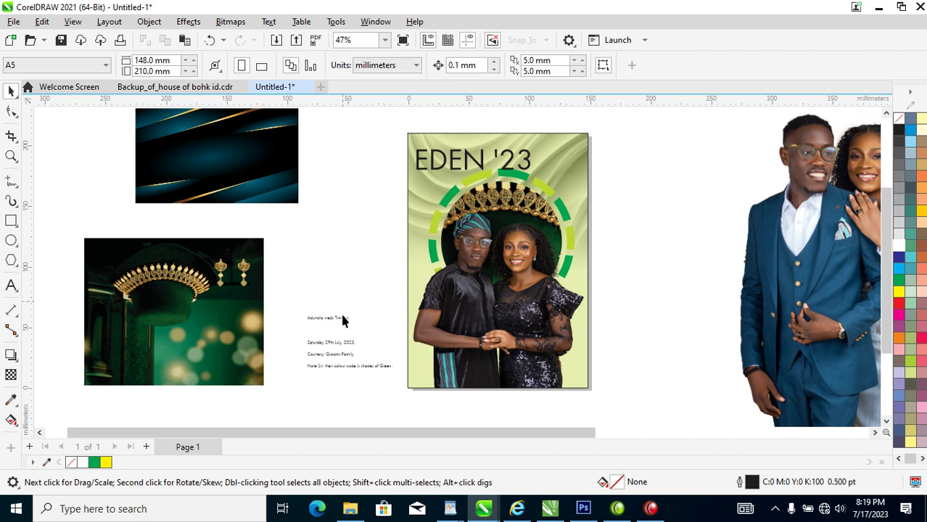
- Move the line with the couple's names from beside the page onto the couple's chests, above their joined hands
key("z")
left_click_drag(265, 187, 629, 380)
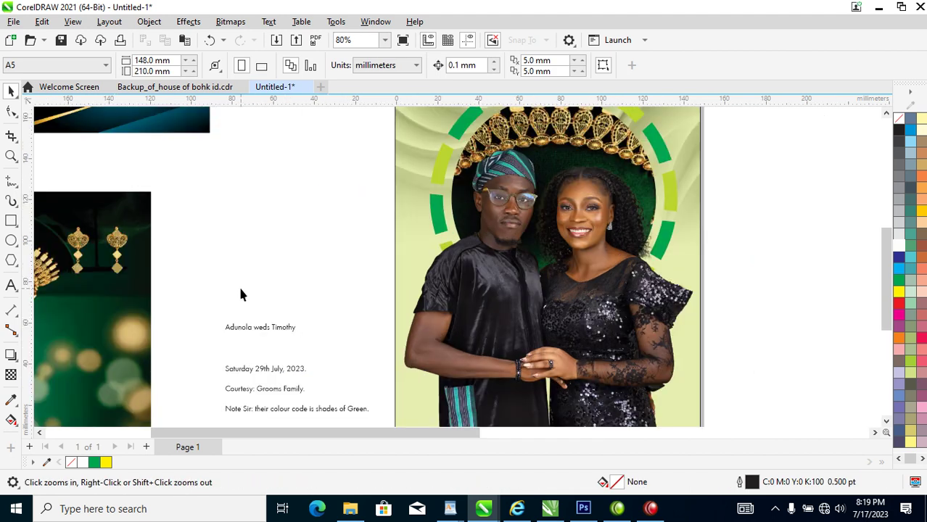
key("space")
left_click_drag(285, 333, 574, 326)
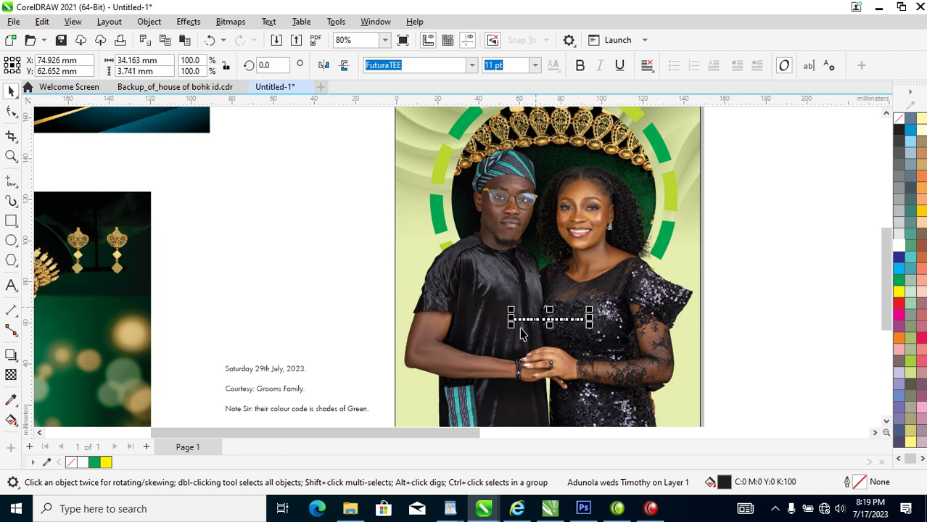
- Fill the couple's names line with white and enlarge it around its centre to about 34.5 pt
key("space")
left_click_drag(470, 283, 709, 412)
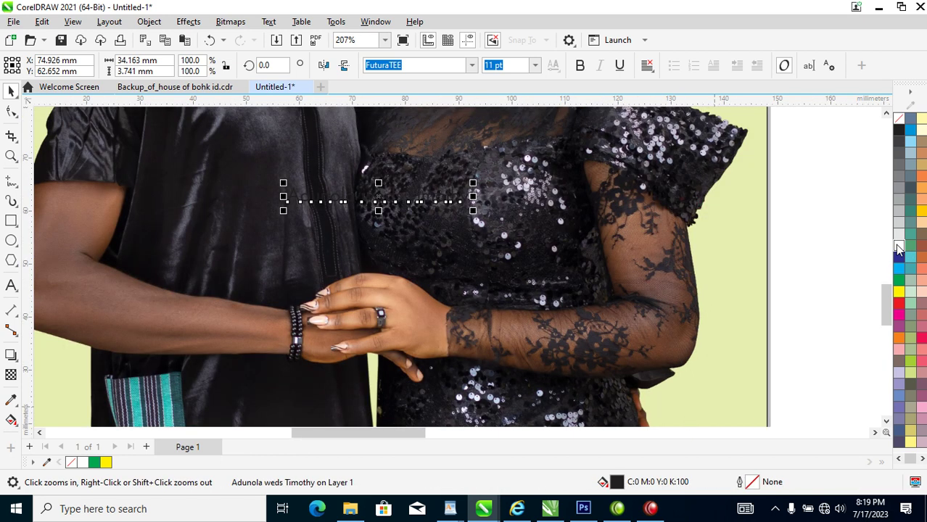
key("space")
left_click_drag(473, 185, 677, 135)
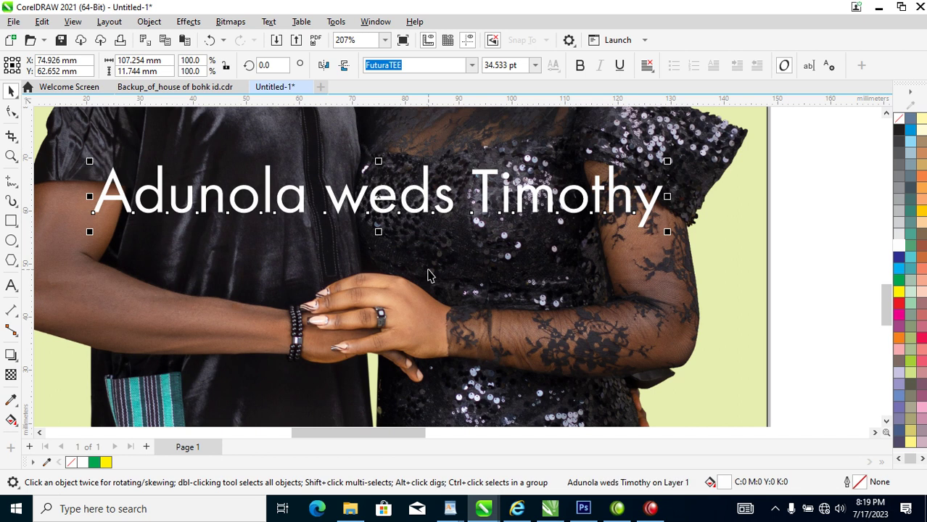
- Break the names line apart into separate words, make the first name bold and place it above "weds"
key("ctrl+k")
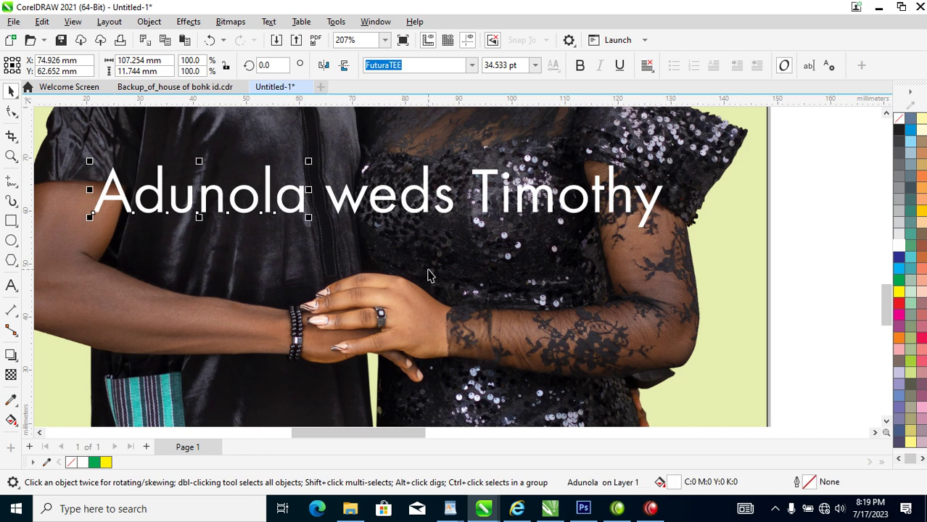
left_click(580, 65)
left_click_drag(322, 197, 480, 150)
- Make the second name bold and place it below "weds"
left_click(540, 199)
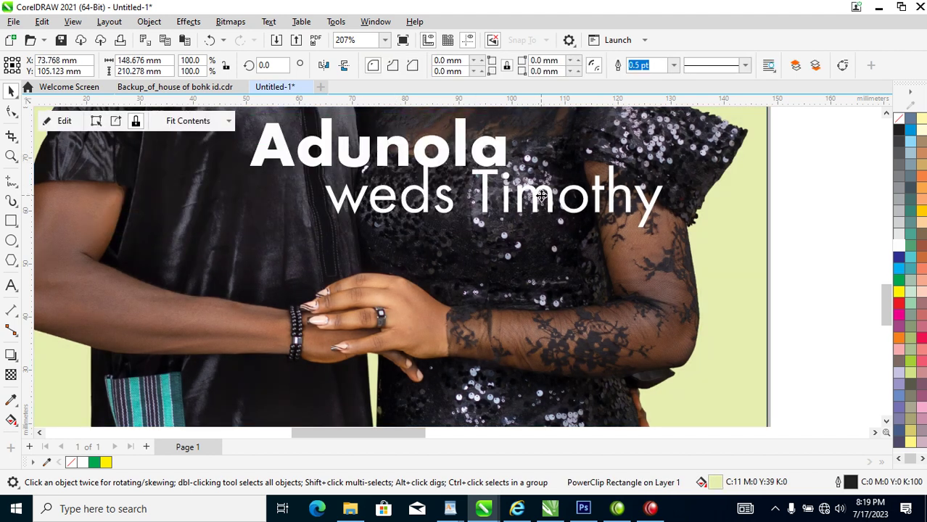
left_click(541, 199)
left_click(579, 65)
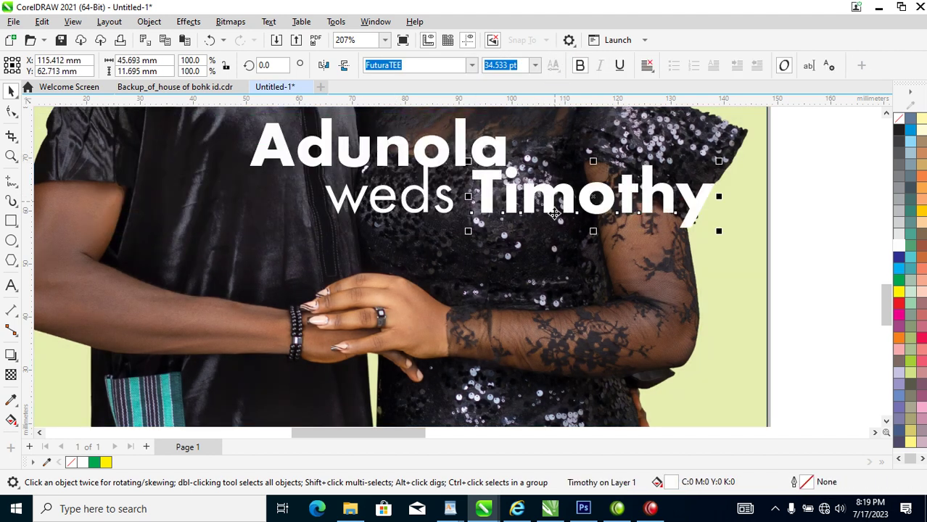
left_click_drag(613, 196, 432, 250)
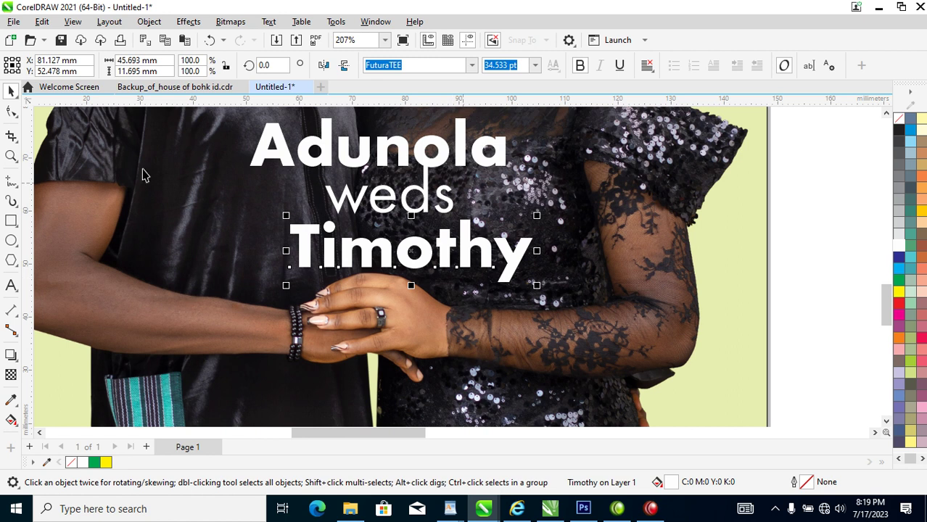
- Tighten the letter spacing of both bold names and shift the first name further left above "weds"
left_click(12, 112)
left_click_drag(540, 285, 510, 288)
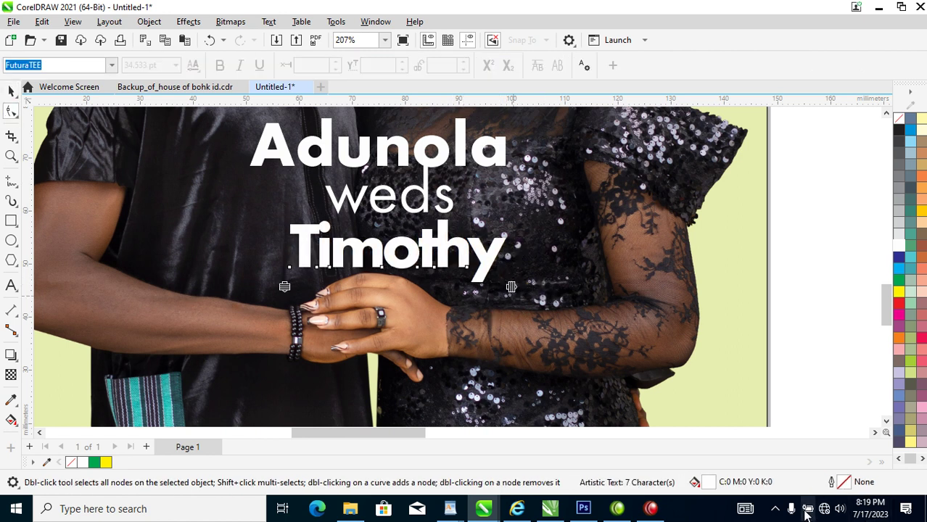
left_click(505, 176)
left_click_drag(506, 175, 477, 190)
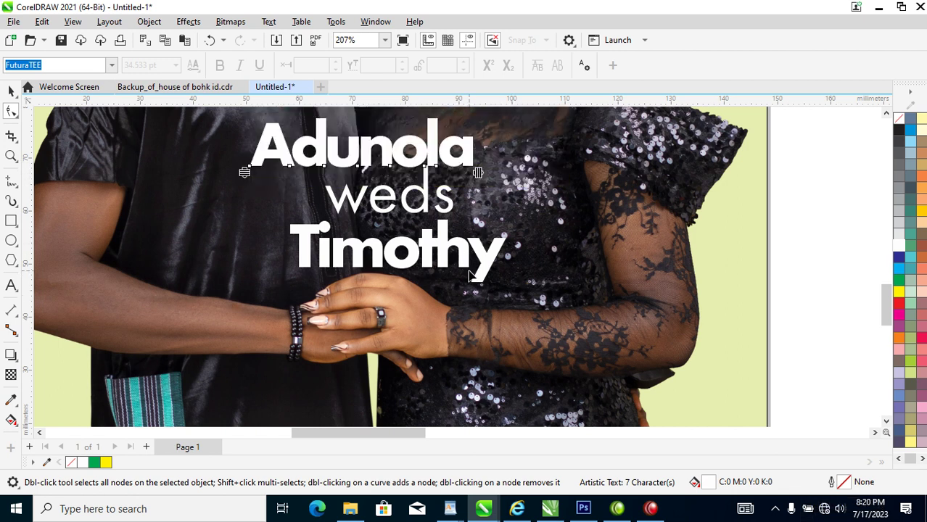
key("space")
left_click(499, 241)
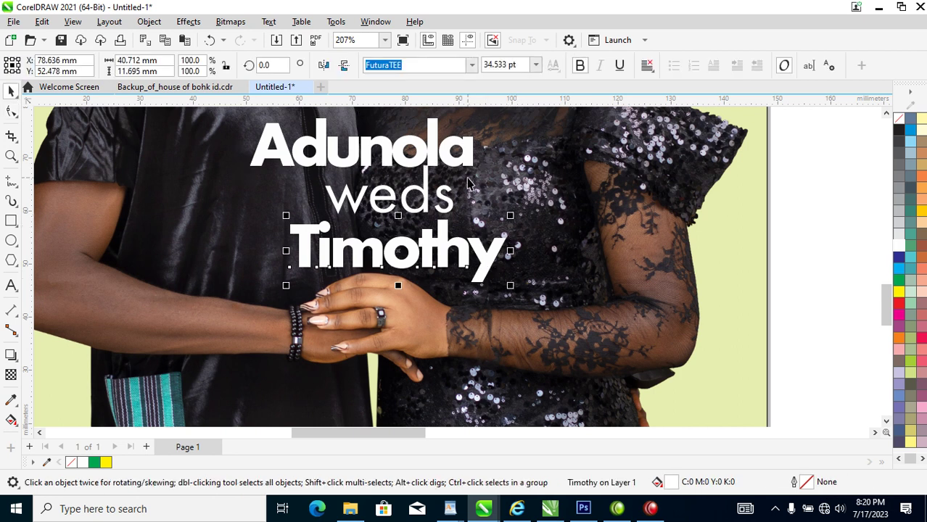
left_click_drag(469, 161, 435, 172)
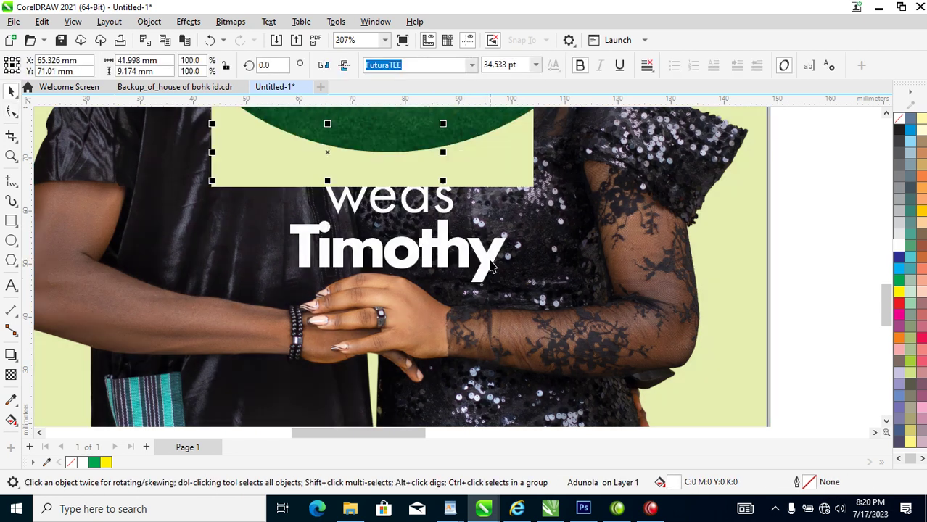
- Apply a vertical linear fountain fill to the second name, running white to grey to white in a narrow band at mid-letter height
left_click(400, 282)
key("z")
left_click_drag(260, 201, 585, 325)
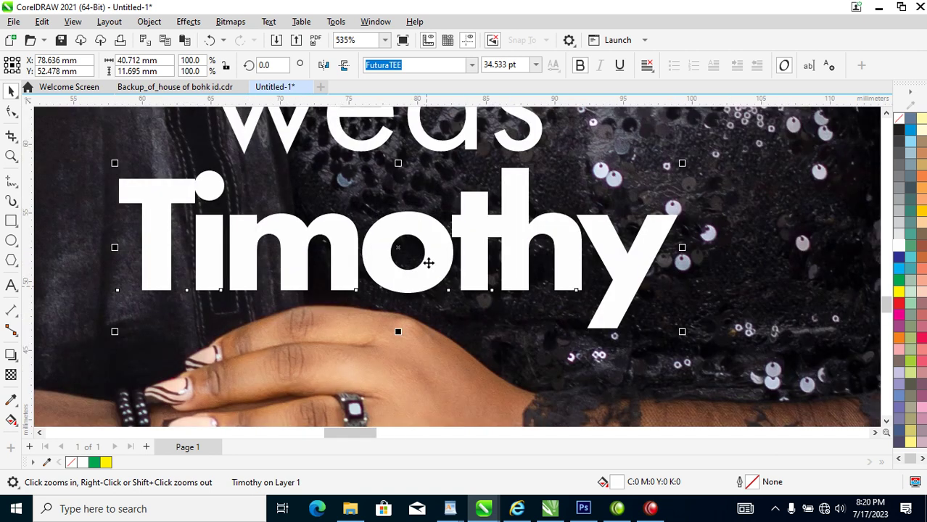
key("g")
left_click_drag(431, 225, 433, 277)
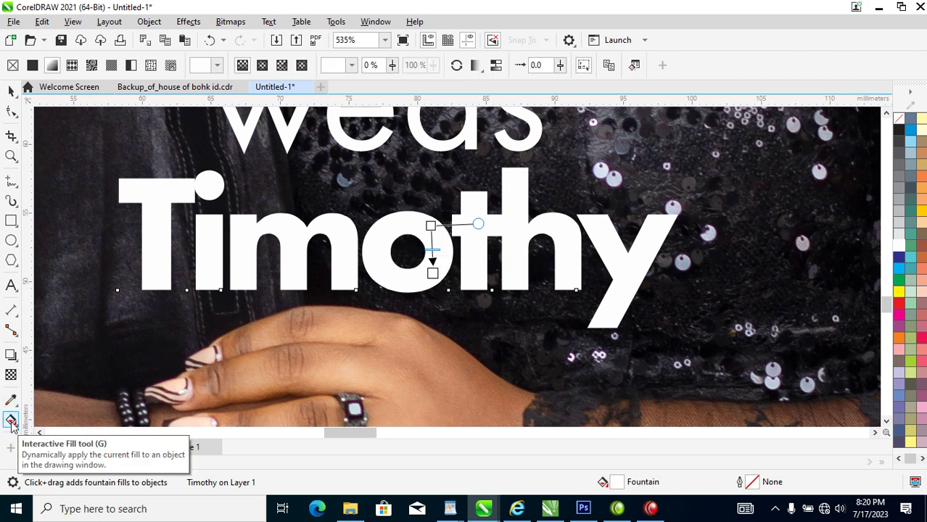
left_click(431, 246)
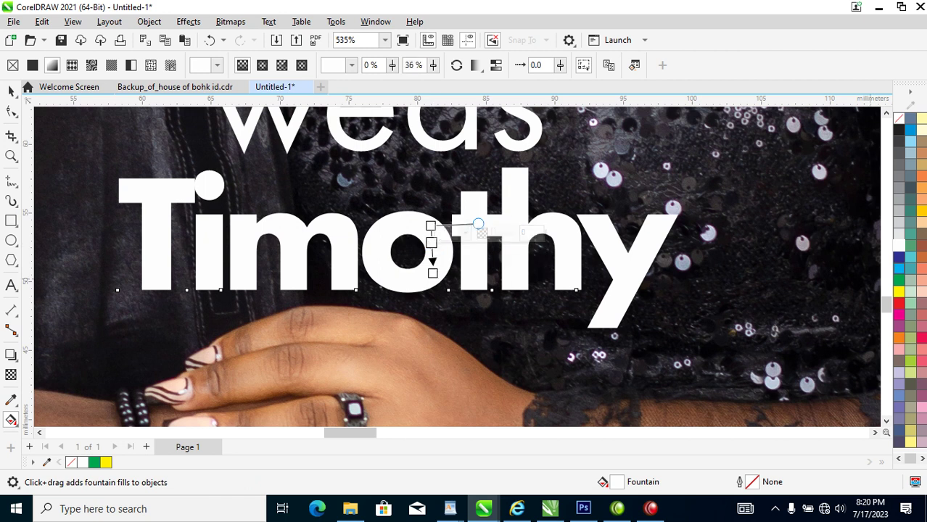
left_click(898, 179)
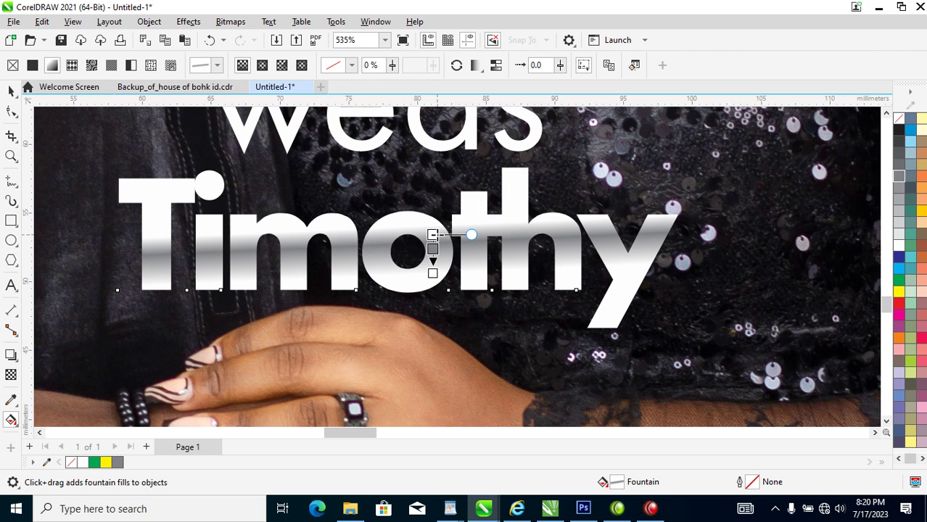
left_click_drag(430, 226, 432, 234)
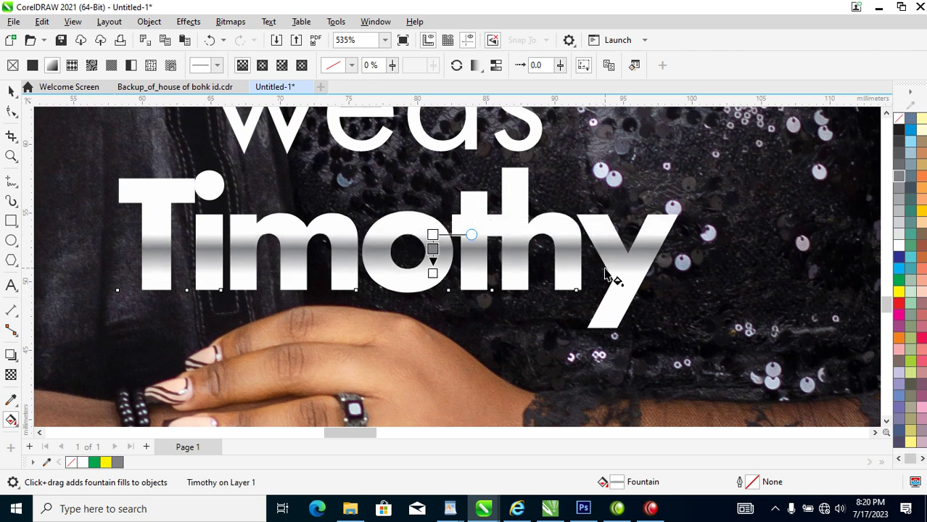
- Give the second name a white 1 pt outline placed behind the fill and scaled with the object
key("space")
right_click(898, 250)
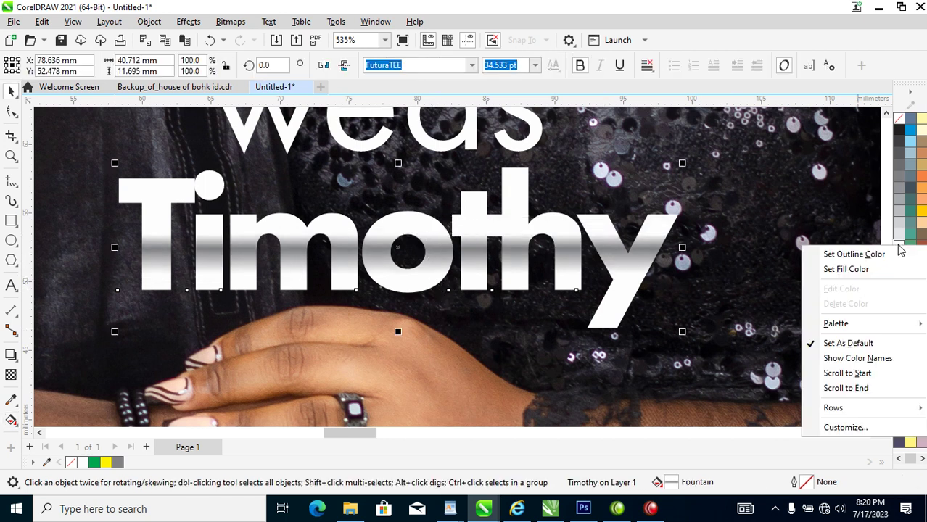
left_click(865, 256)
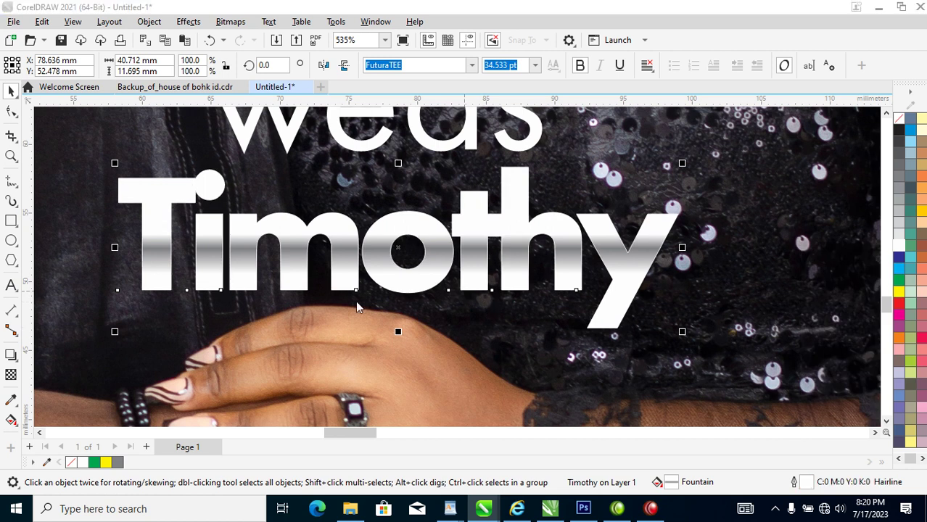
key("F12")
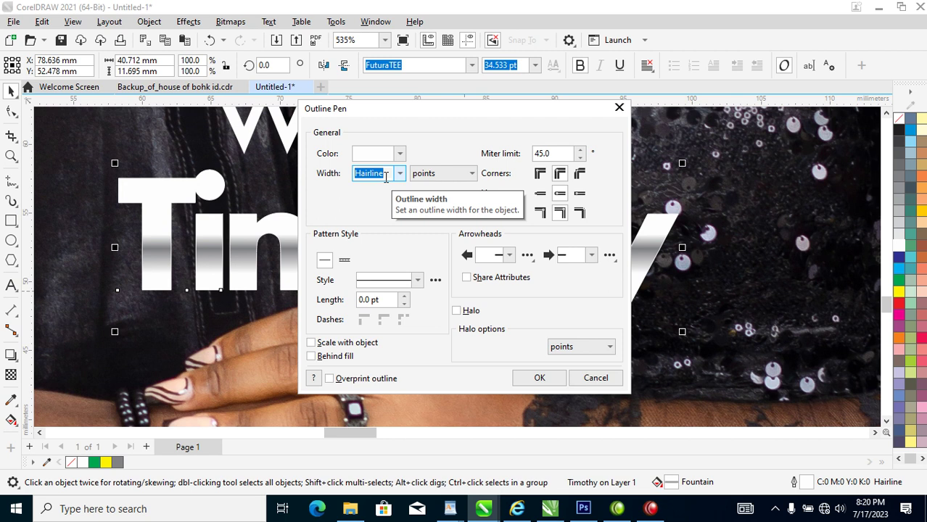
type("2")
left_click(318, 343)
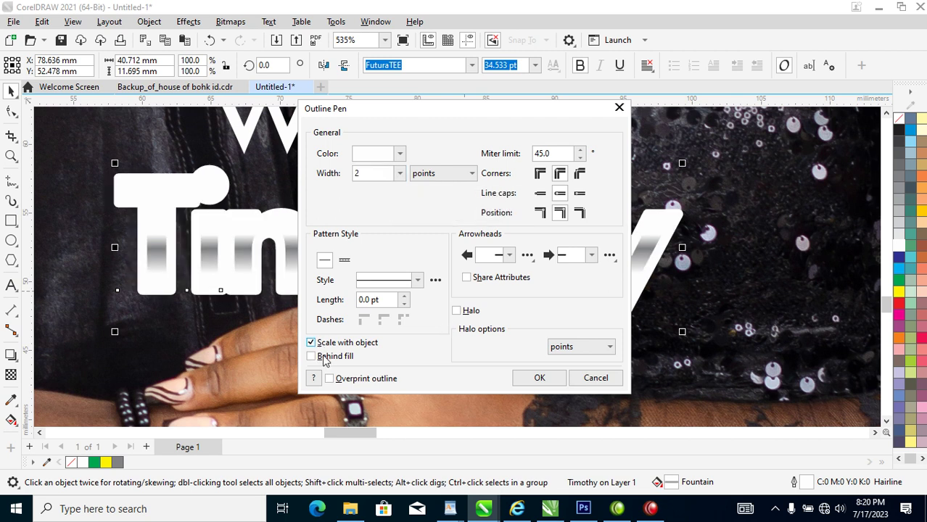
left_click(311, 356)
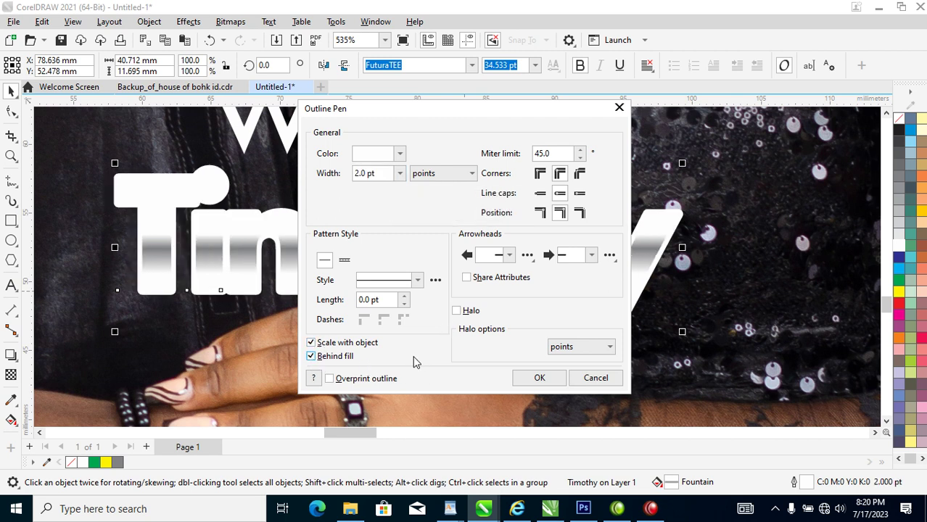
double_click(372, 175)
type("1")
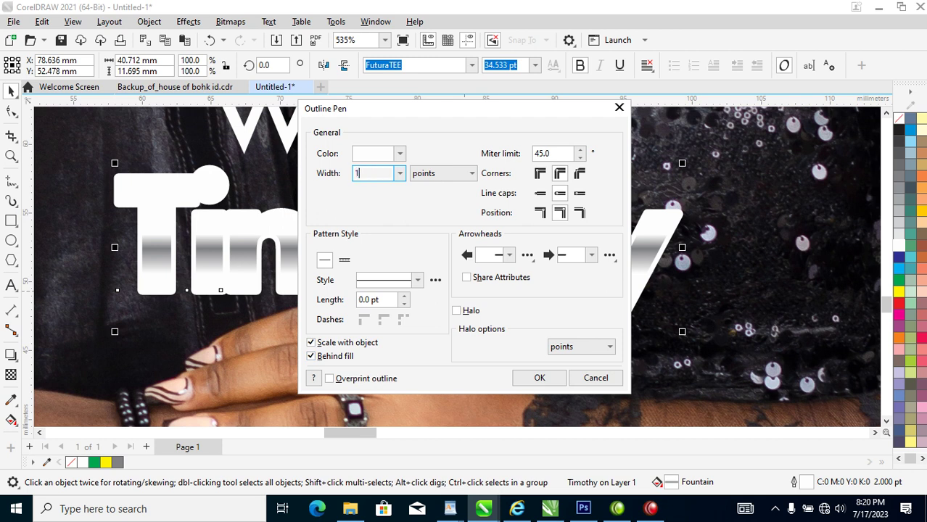
left_click(537, 381)
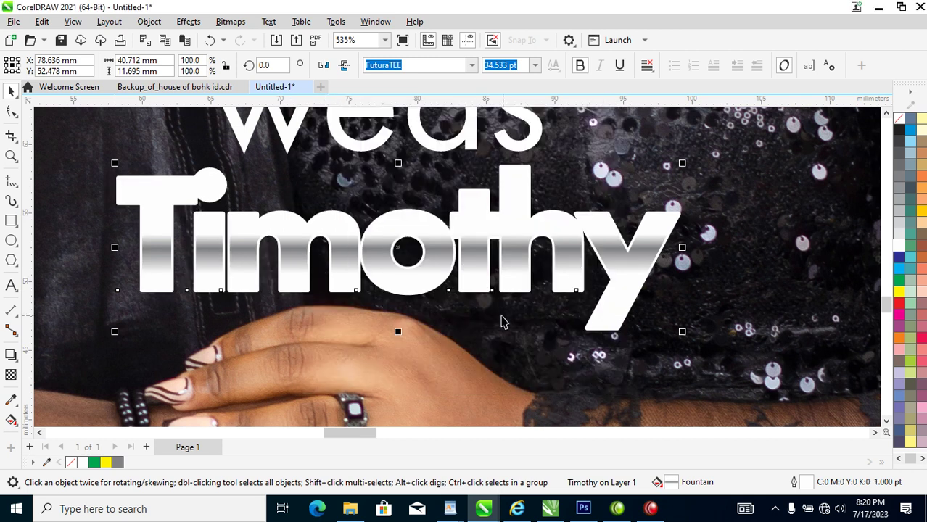
- Loosen the second name's letter spacing slightly so its outlined letters overlap less
scroll(501, 321, "down", 3)
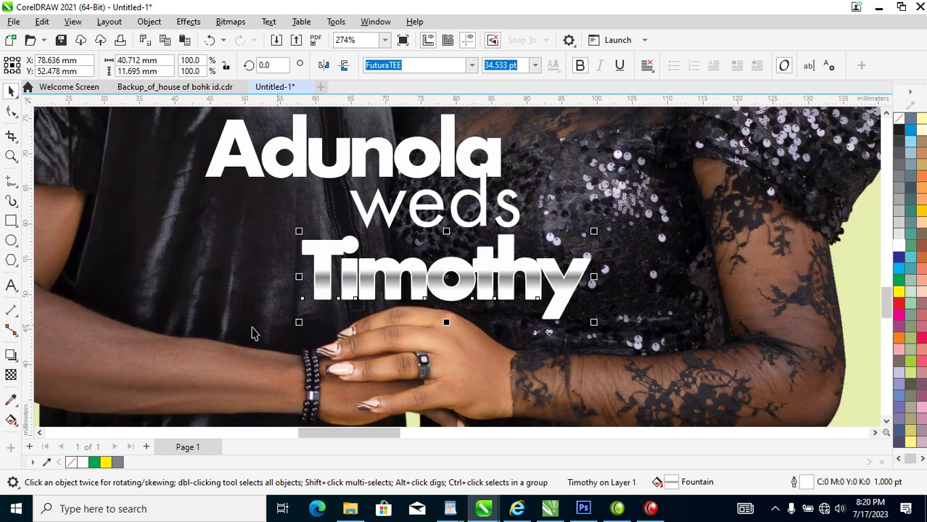
left_click(11, 112)
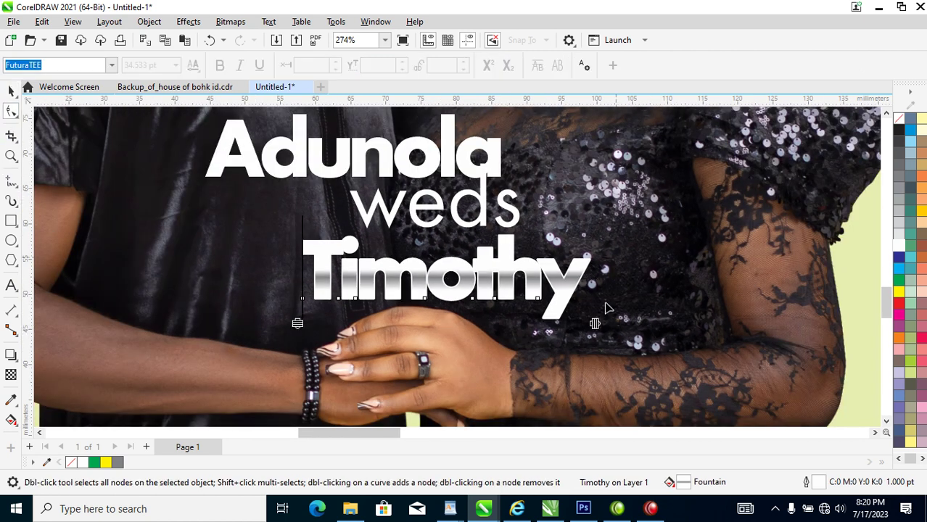
left_click_drag(595, 324, 612, 334)
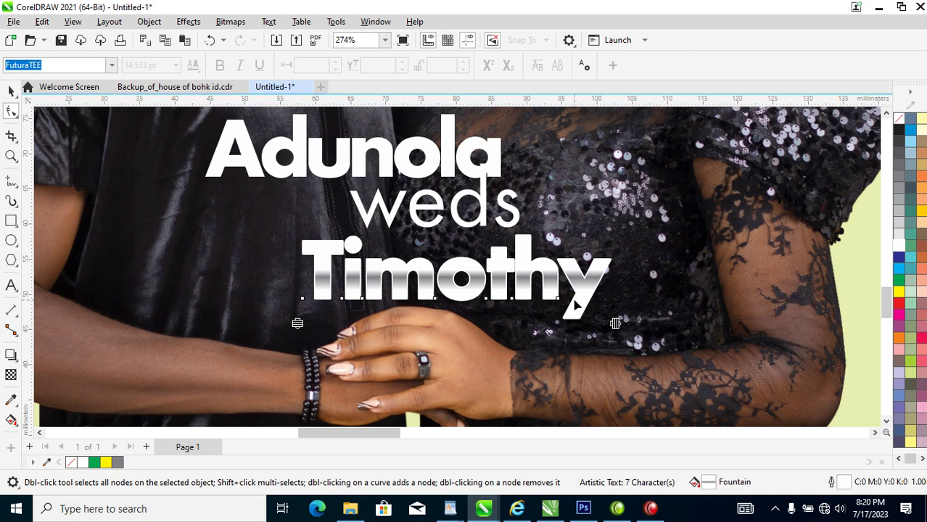
- Copy all properties of the styled second name onto the first name
key("space")
left_click_drag(584, 286, 322, 174)
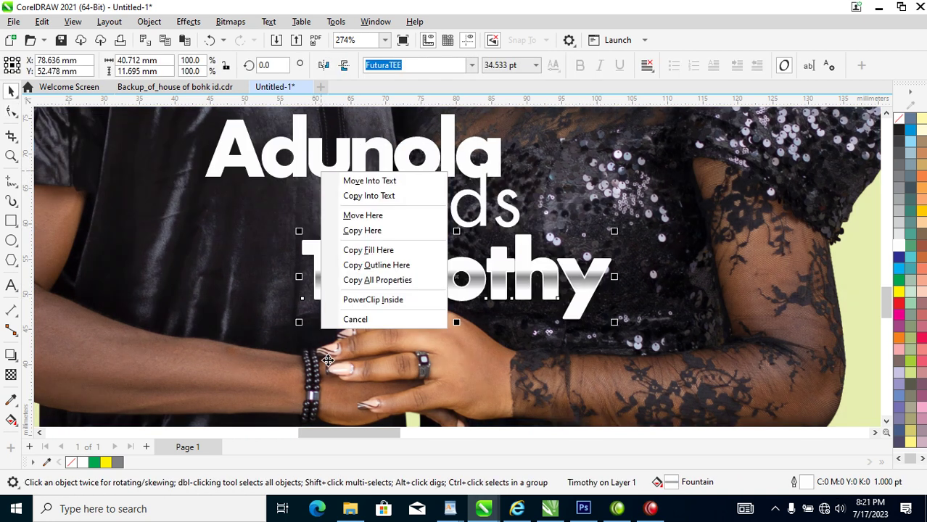
left_click(394, 285)
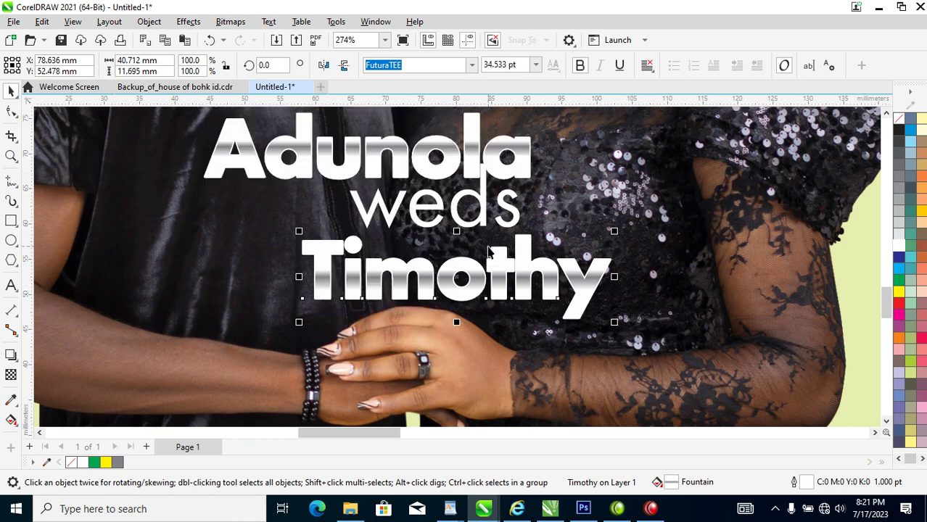
- Raise the second name closer beneath the first name and move "weds" to just left of the second name
scroll(489, 250, "down", 4)
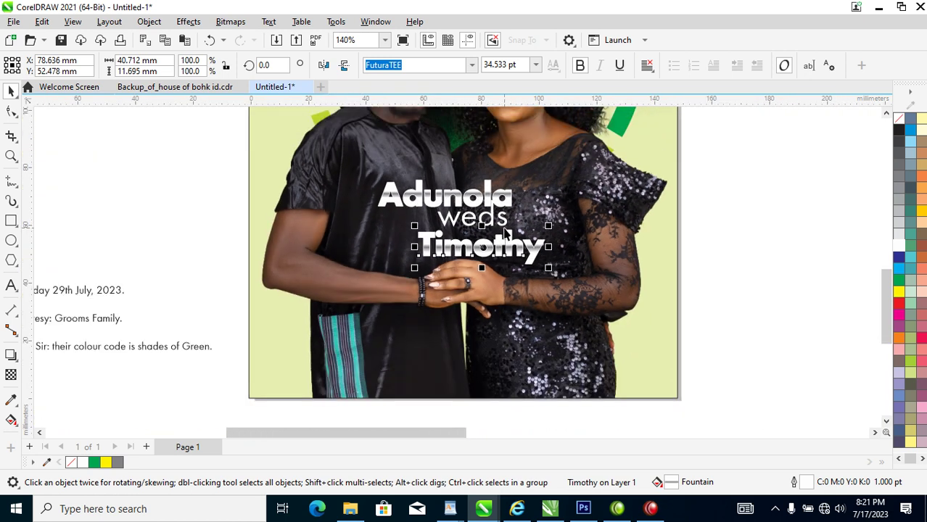
scroll(505, 234, "down", 2)
key("z")
left_click_drag(308, 166, 652, 330)
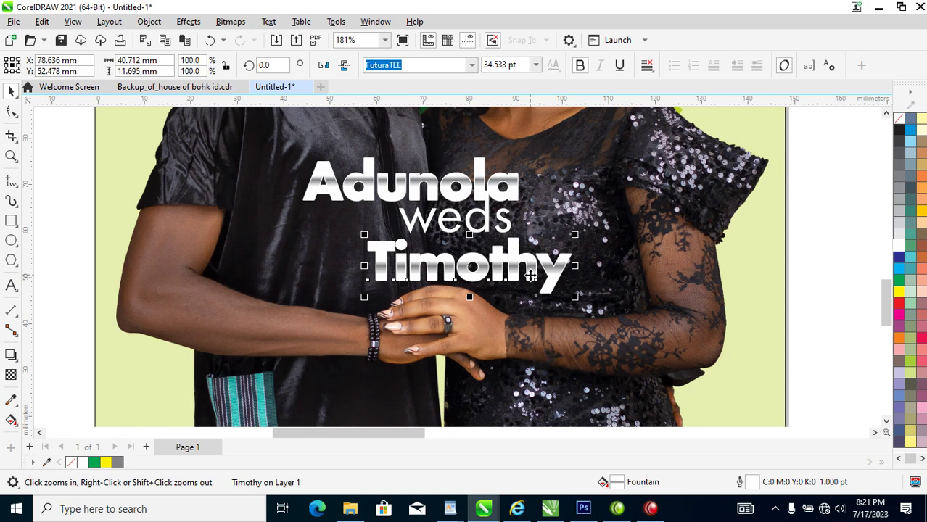
left_click_drag(521, 255, 531, 229)
left_click(502, 216)
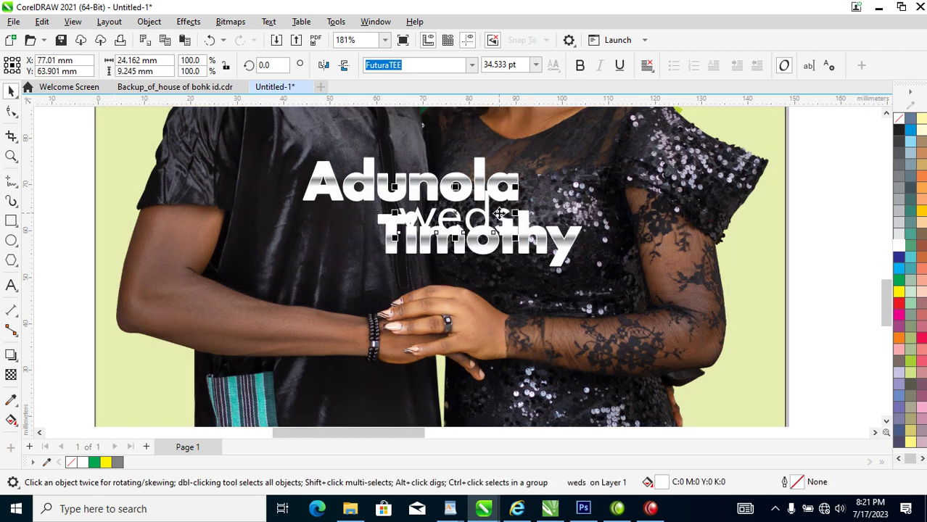
left_click_drag(454, 216, 320, 226)
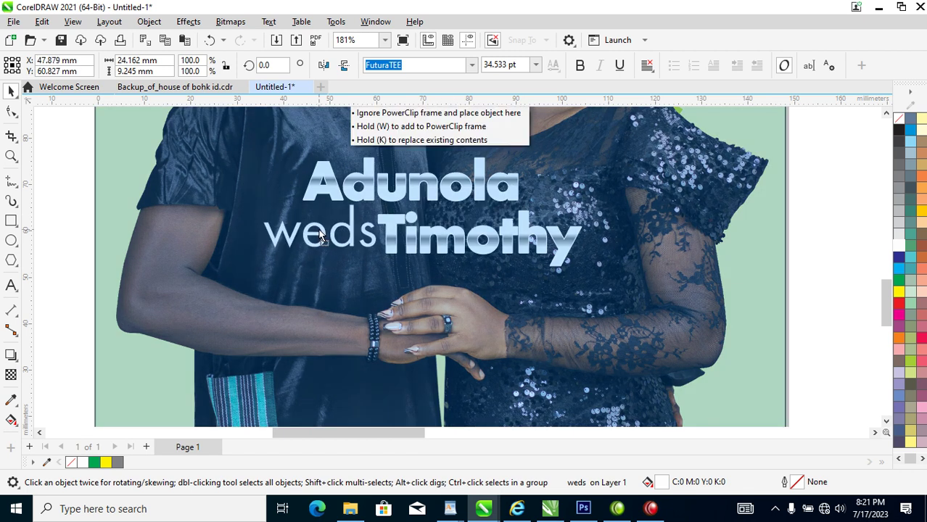
- Set the word "weds" in Edwardian Script ITC and move it up between the two names, just before the second name
left_click(472, 64)
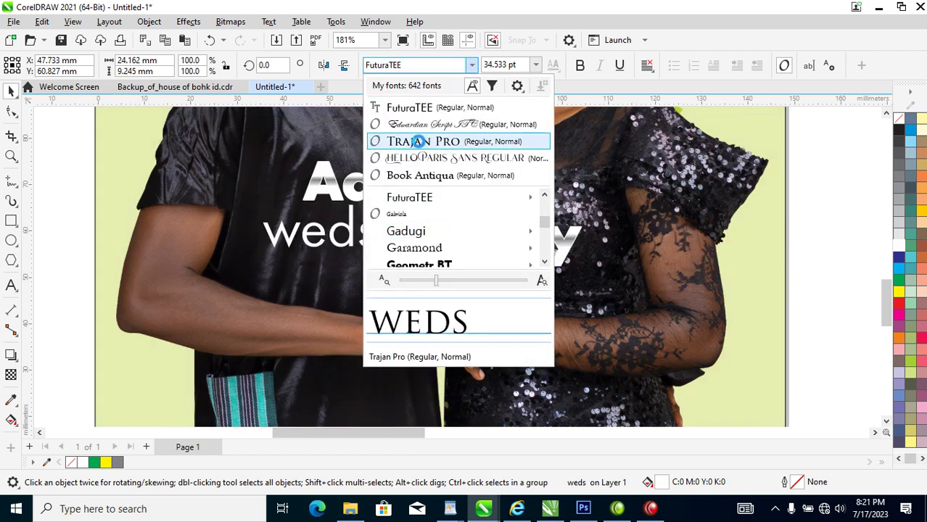
left_click(428, 142)
left_click(472, 65)
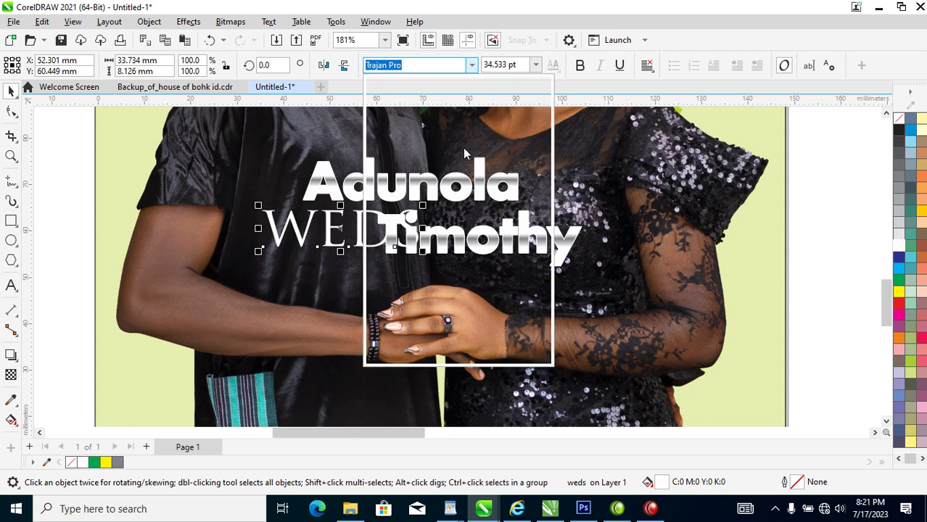
mouse_move(462, 211)
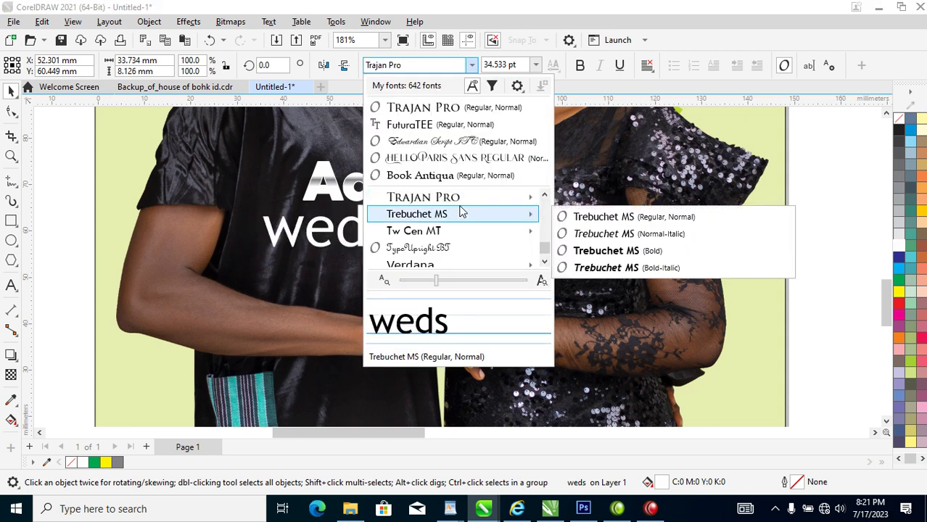
left_click(450, 141)
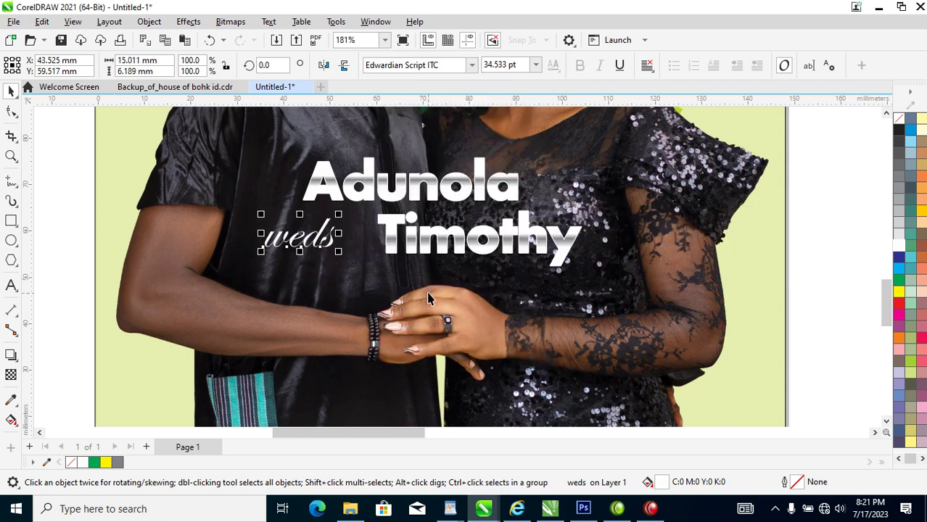
left_click_drag(320, 232, 361, 212)
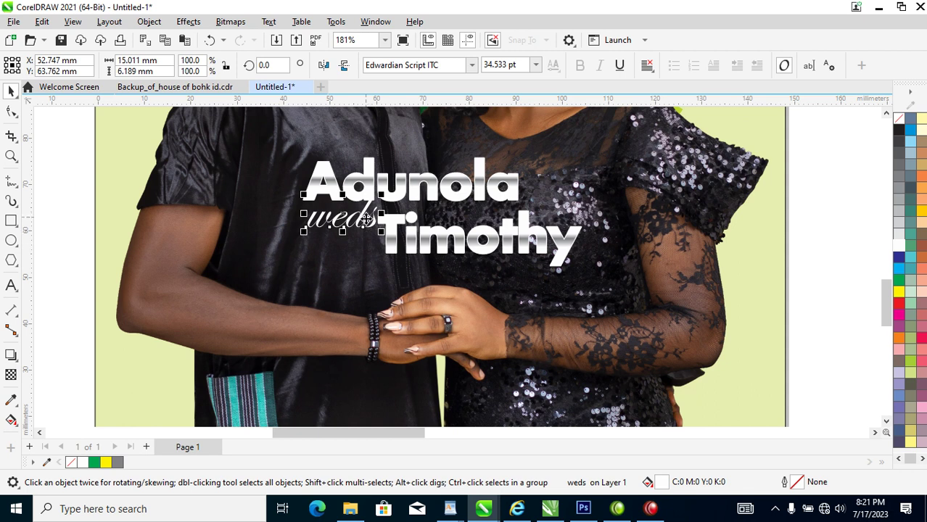
- Try tilting "weds" about 17 degrees counterclockwise, and undo the rotation
left_click(366, 219)
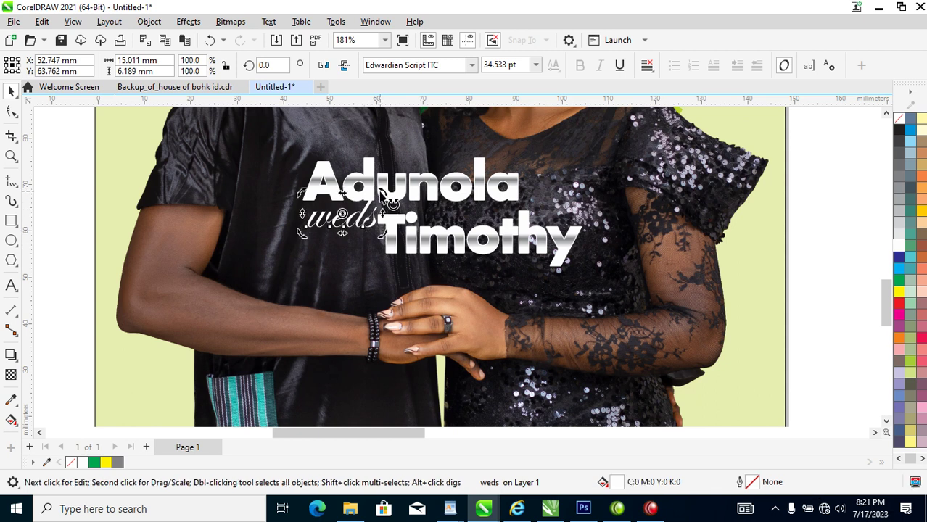
left_click_drag(382, 194, 408, 169)
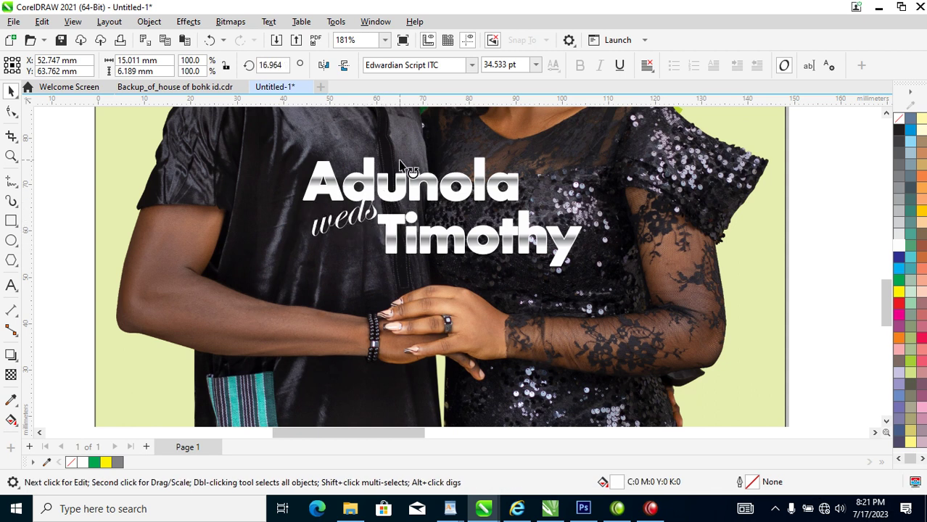
key("ctrl+z")
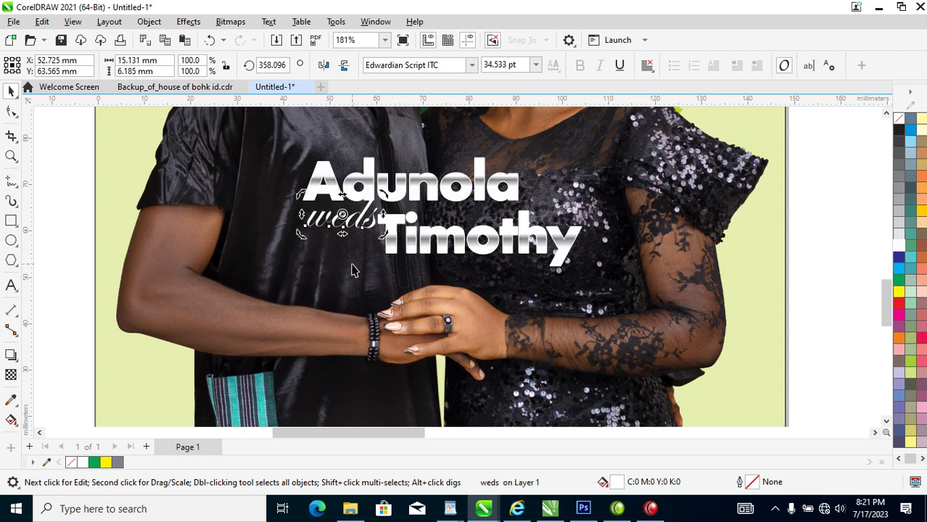
- Capitalise the word to read "Weds" and reposition it beneath the start of the first name
left_click(341, 226)
left_click_drag(330, 226, 308, 227)
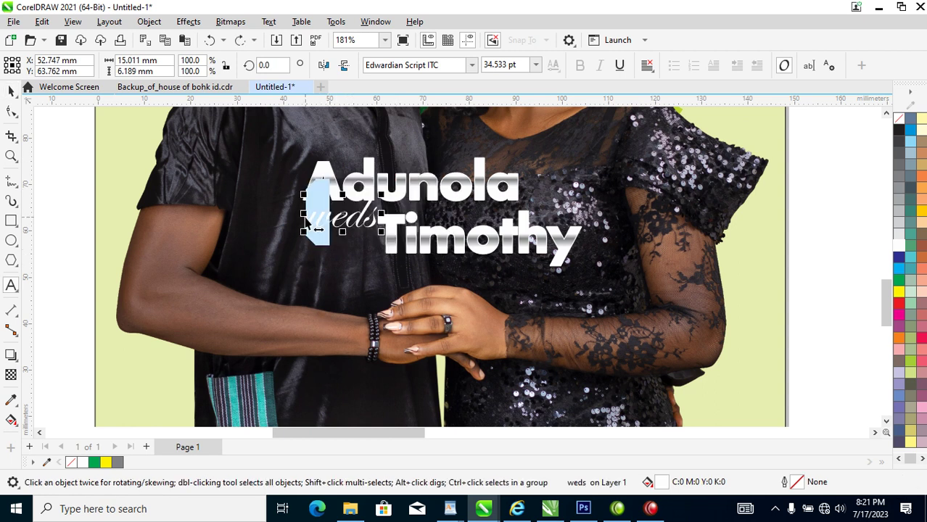
left_click(309, 228)
key("BackSpace")
type("W")
key("ctrl+space")
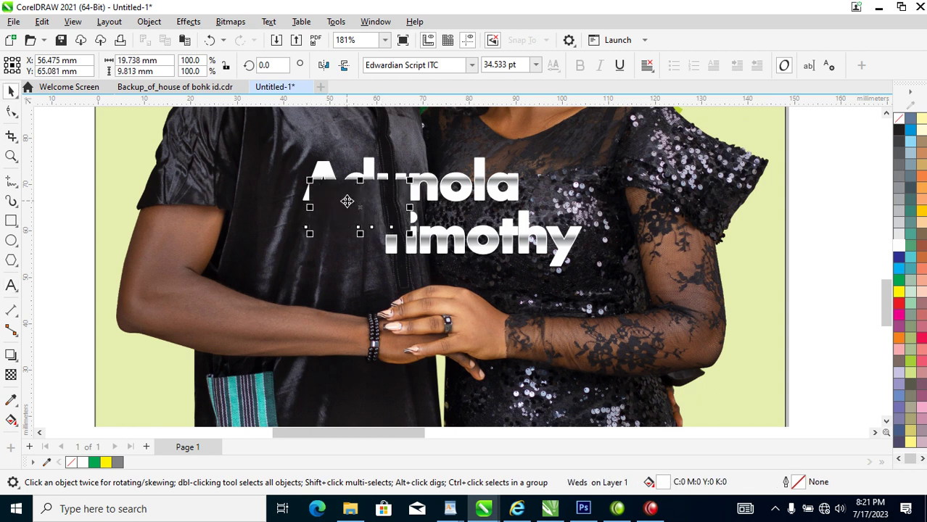
mouse_move(345, 238)
left_mouse_down()
mouse_move(352, 245)
mouse_move(341, 238)
left_mouse_up()
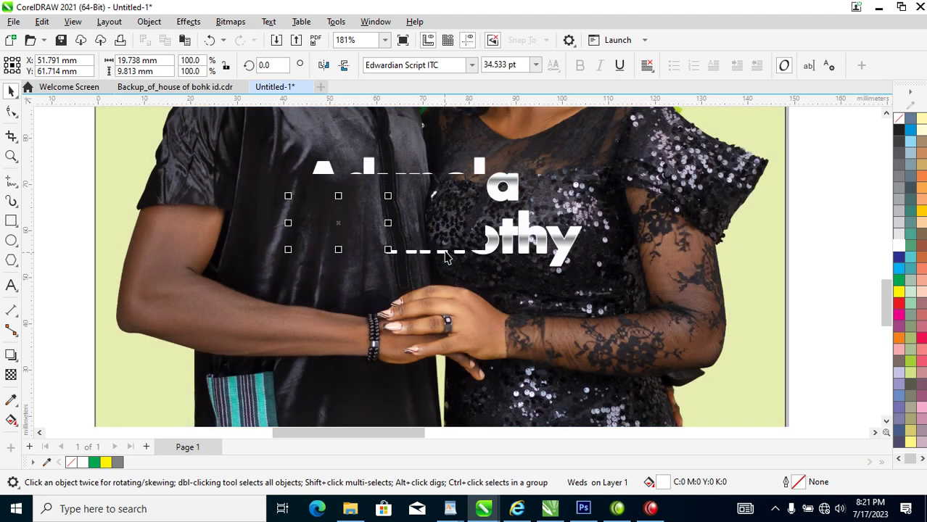
- Replace "Weds" with "&" at about 22 pt and place it just before the slightly raised second name
left_click_drag(462, 244, 444, 206)
left_click_drag(450, 270, 390, 225)
left_click(434, 227)
left_click_drag(314, 231, 362, 230)
double_click(362, 231)
double_click(362, 231)
type("&")
key("ctrl+space")
left_click_drag(328, 229, 359, 225)
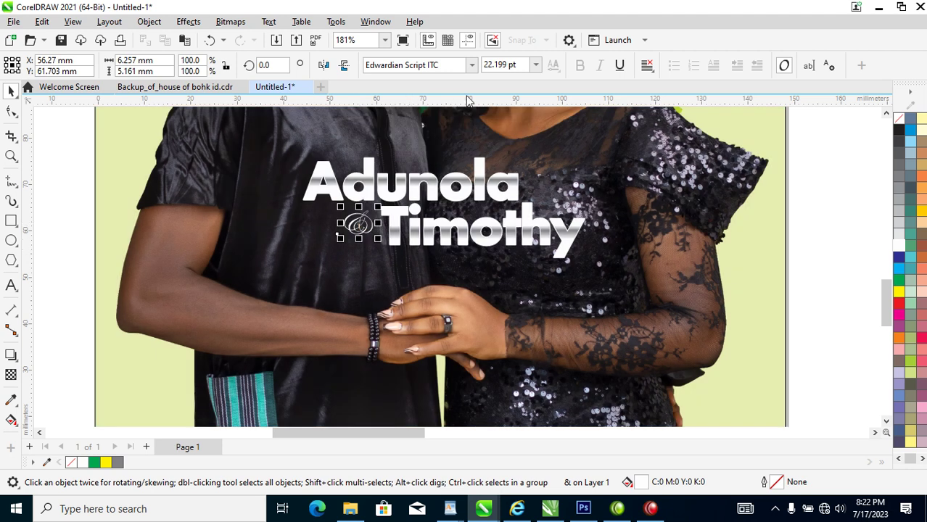
- Set the "&" in Hello Paris Sans Regular, give it a white hairline outline and move it closer to the second name
left_click(471, 65)
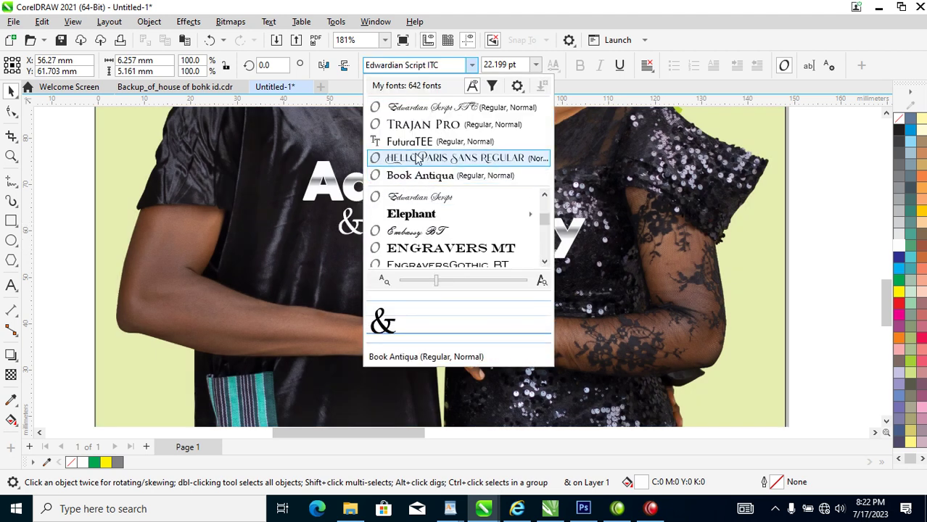
left_click(427, 159)
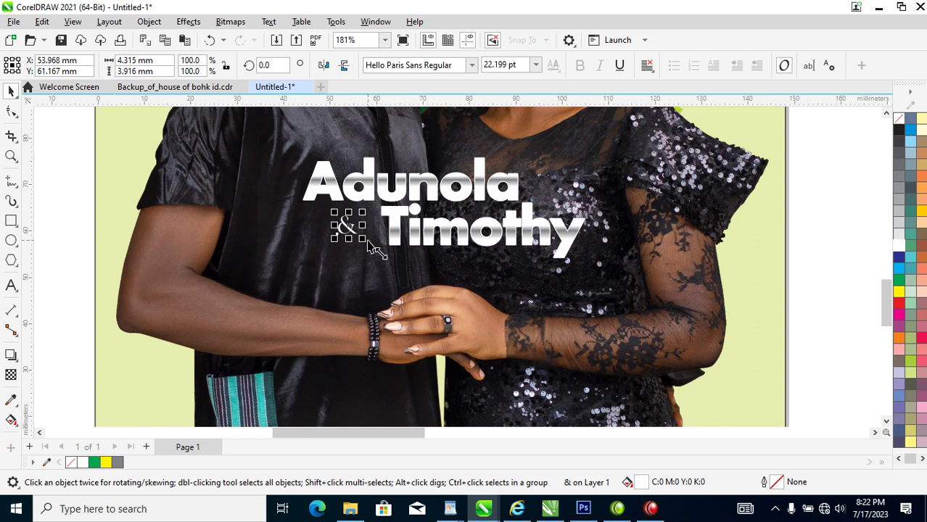
right_click(900, 248)
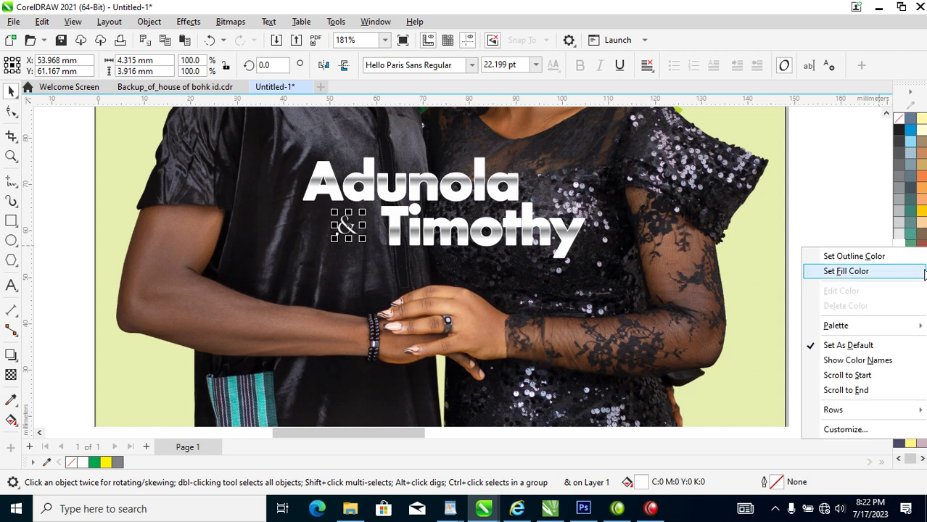
left_click(891, 257)
left_click_drag(350, 228, 367, 223)
- Draw a rectangle about 6.6 by 7.2 mm just before the "&" and give it a white outline
left_click_drag(250, 122, 615, 302)
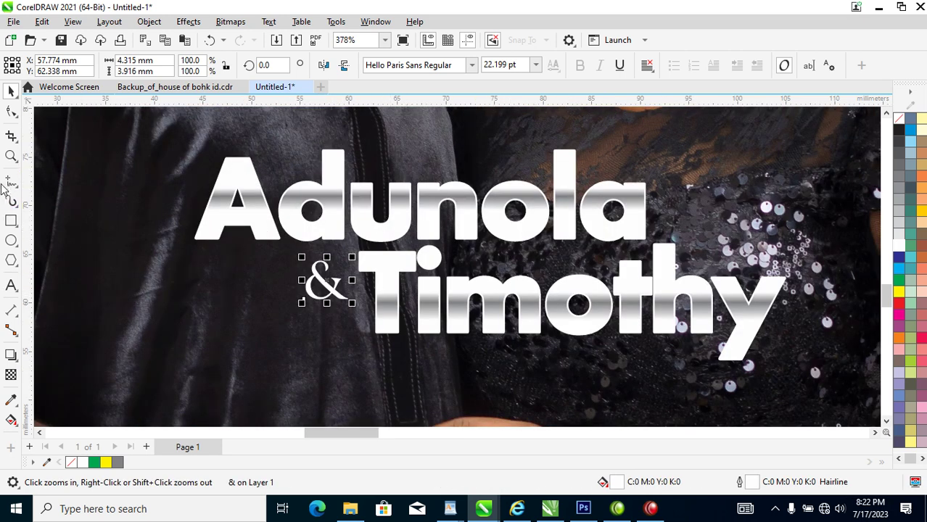
left_click(12, 221)
left_click_drag(228, 245, 300, 322)
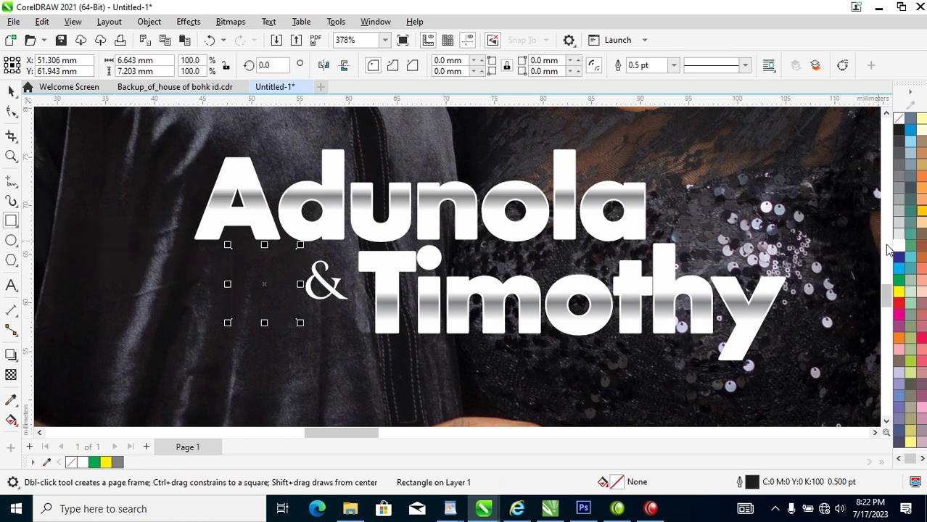
right_click(900, 250)
left_click(870, 256)
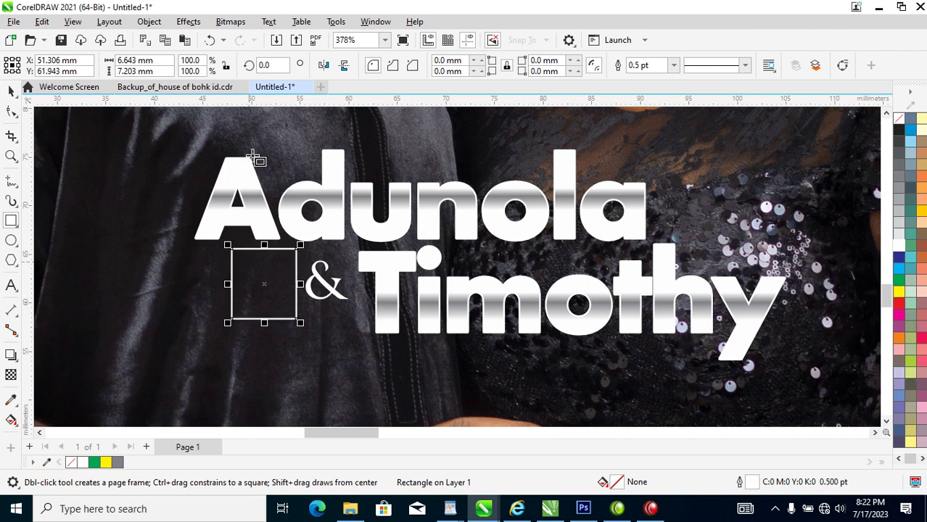
- Convert the rectangle to curves and delete its two left corner nodes
key("ctrl+q")
left_click(231, 22)
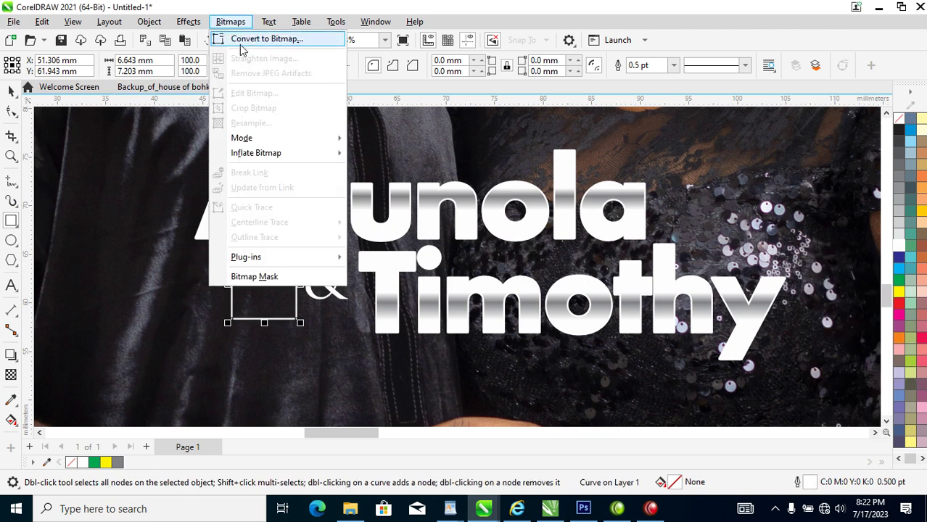
left_click(69, 245)
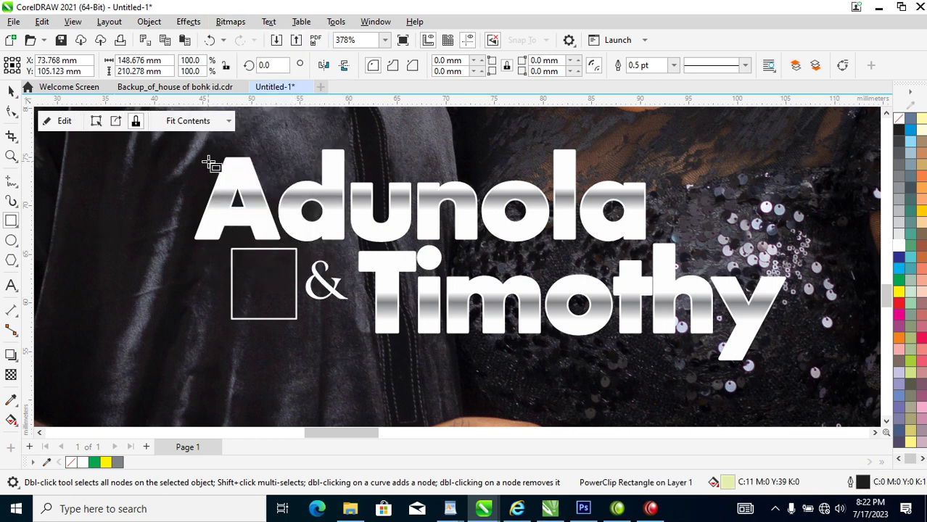
key("space")
left_click(296, 262)
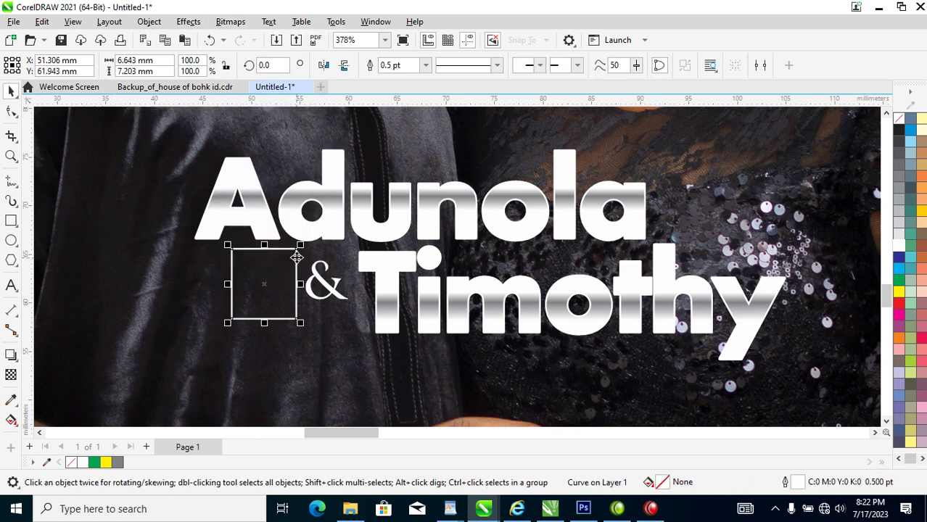
key("space")
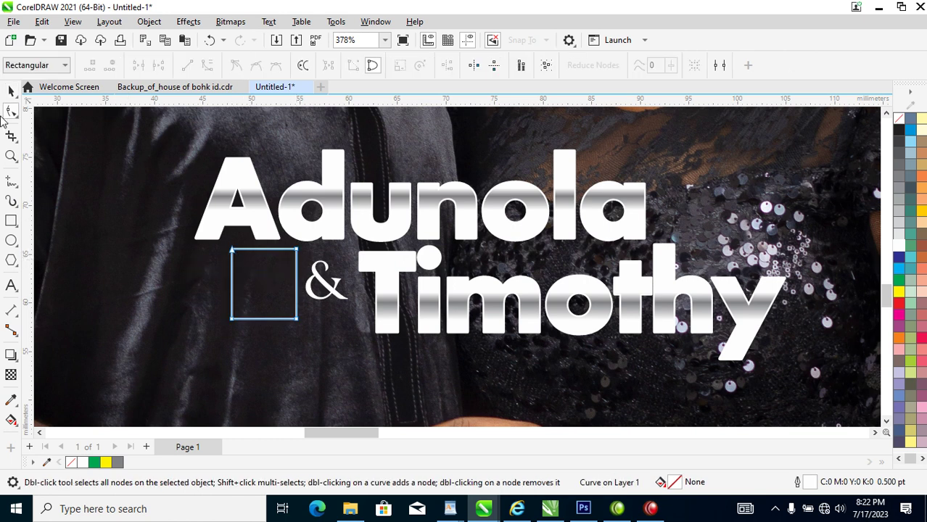
left_click(234, 251)
key("Delete")
left_click(233, 319)
key("Delete")
- Convert the remaining straight segment to a curve and bend it into a left half-heart about 6.2 by 9.1 mm
right_click(297, 286)
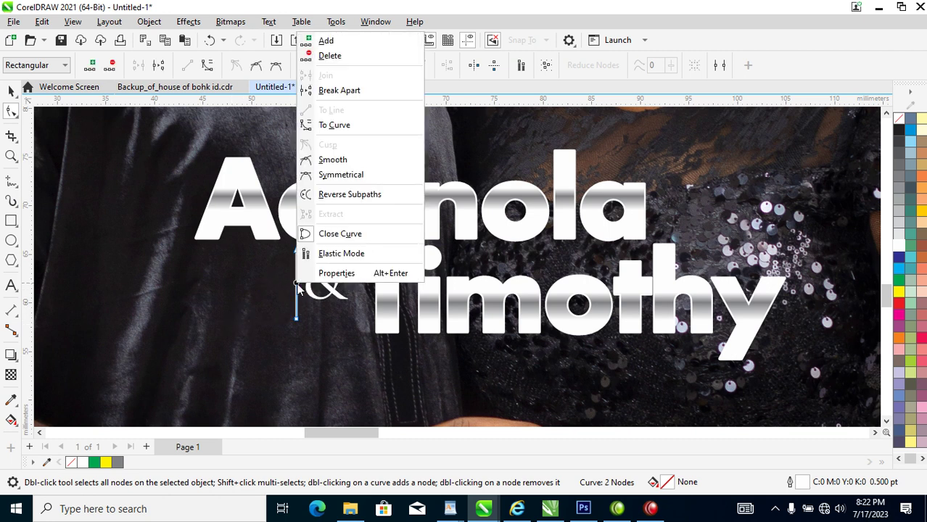
left_click(350, 126)
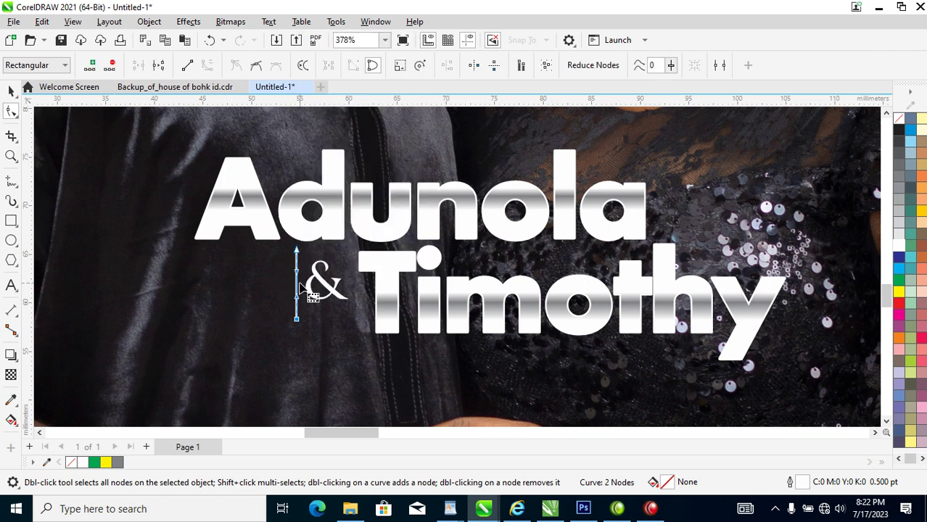
left_click_drag(308, 288, 180, 294)
left_click_drag(254, 192, 263, 193)
left_click_drag(182, 300, 304, 325)
key("space")
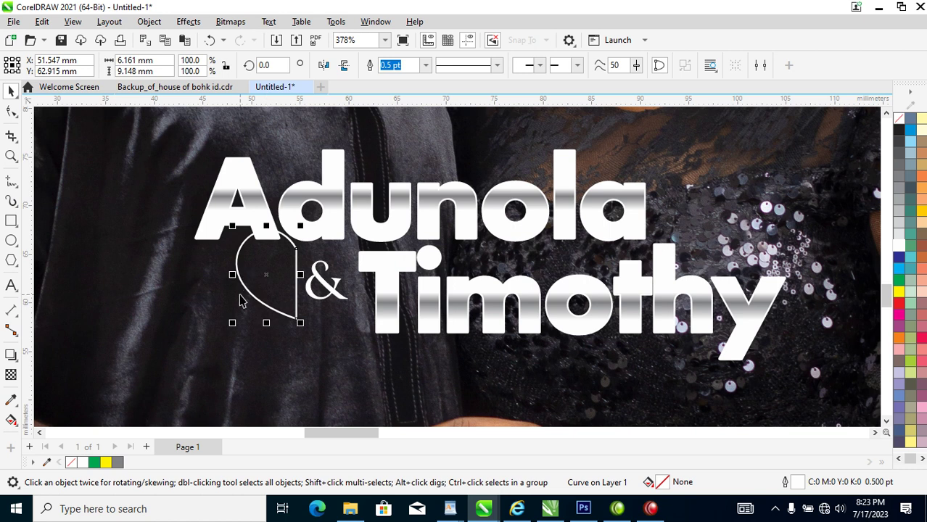
- Add a horizontally mirrored copy of the half-heart against its straight edge and weld both halves into one heart
left_click_drag(232, 275, 359, 276)
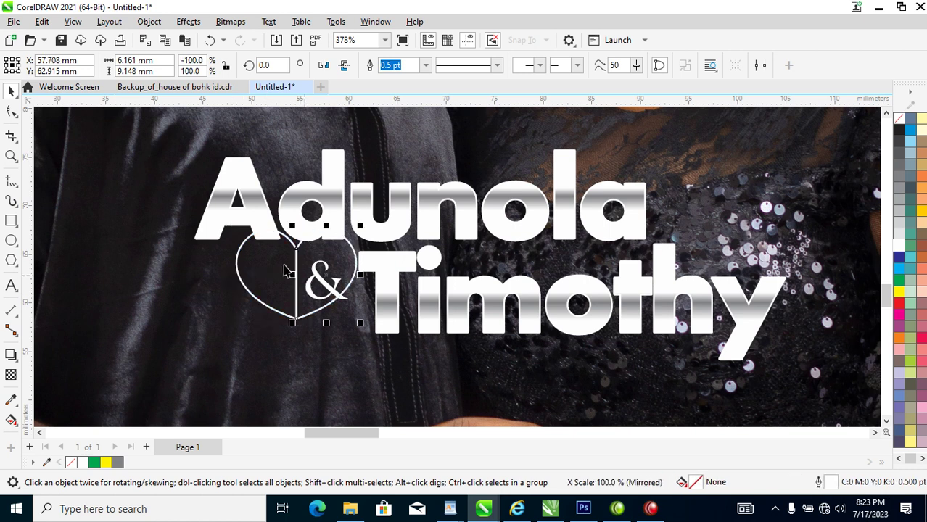
left_click(241, 259, "shift")
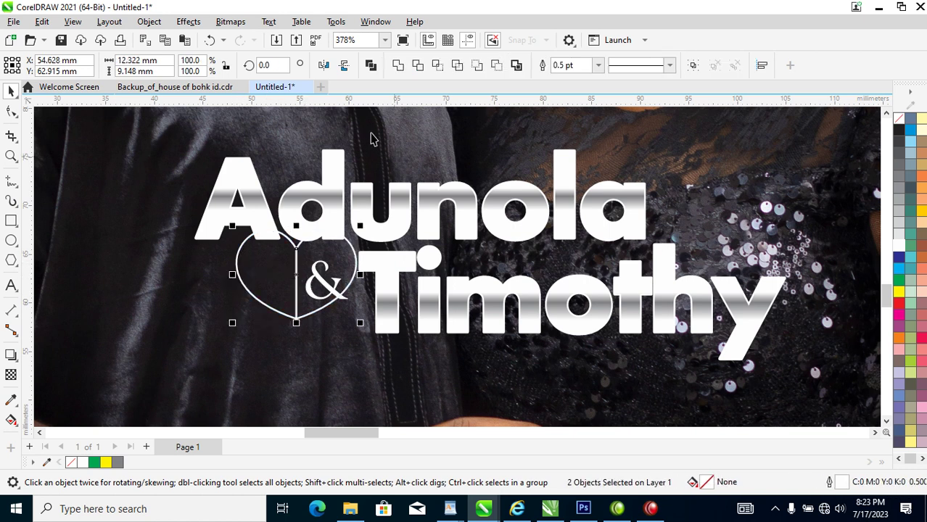
left_click(397, 66)
- Shrink the heart to about 8.7 by 7.1 mm and fill it with red
left_click_drag(360, 226, 324, 251)
left_click_drag(280, 328, 283, 336)
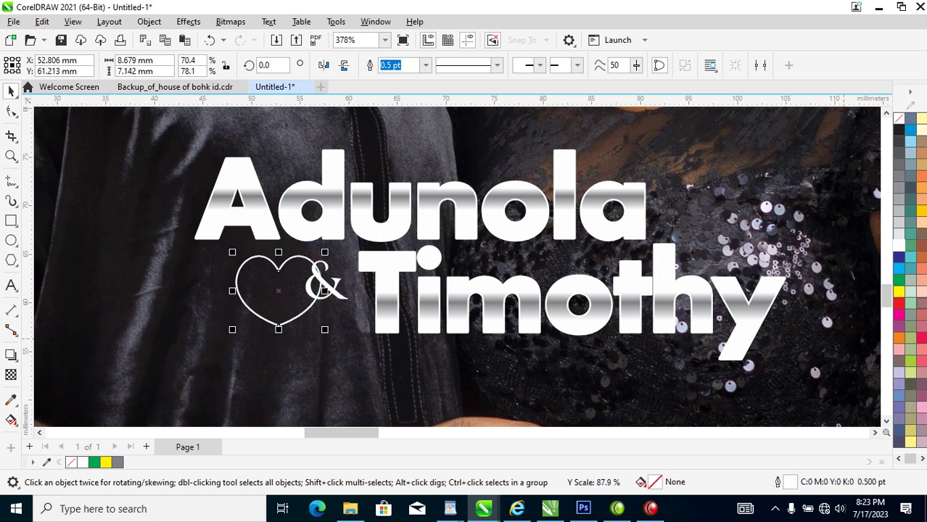
left_click(899, 305)
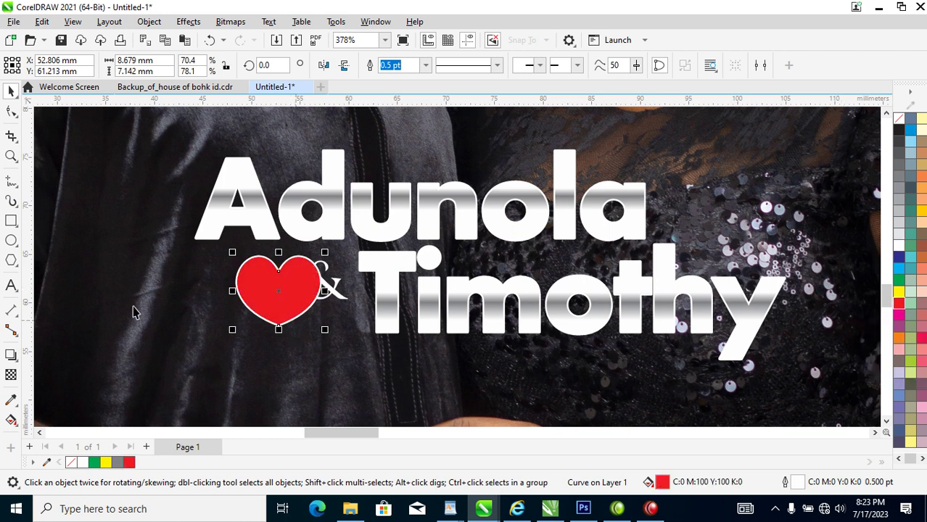
- Apply a linear fountain fill from the heart's top to its tip, ending in dark red C51 M83 Y75 K74
key("g")
left_click_drag(279, 259, 291, 319)
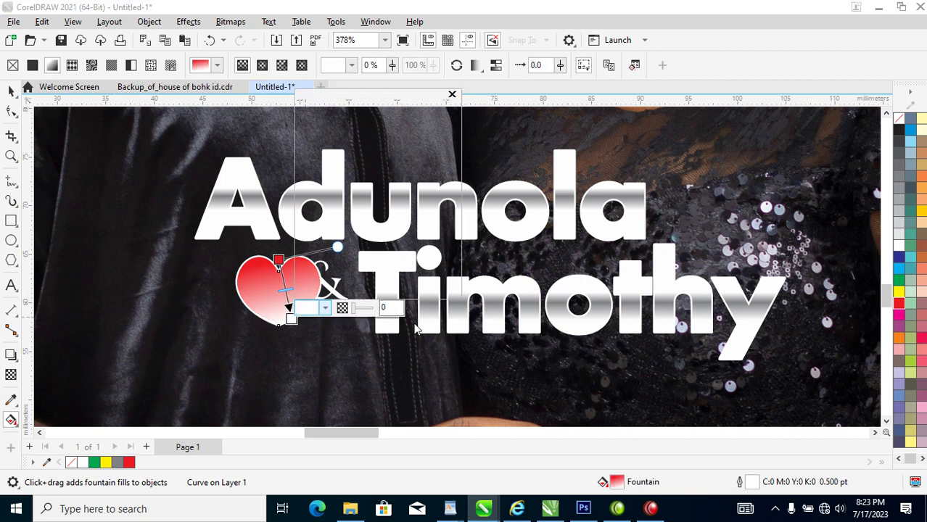
left_click(312, 308)
left_click(392, 205)
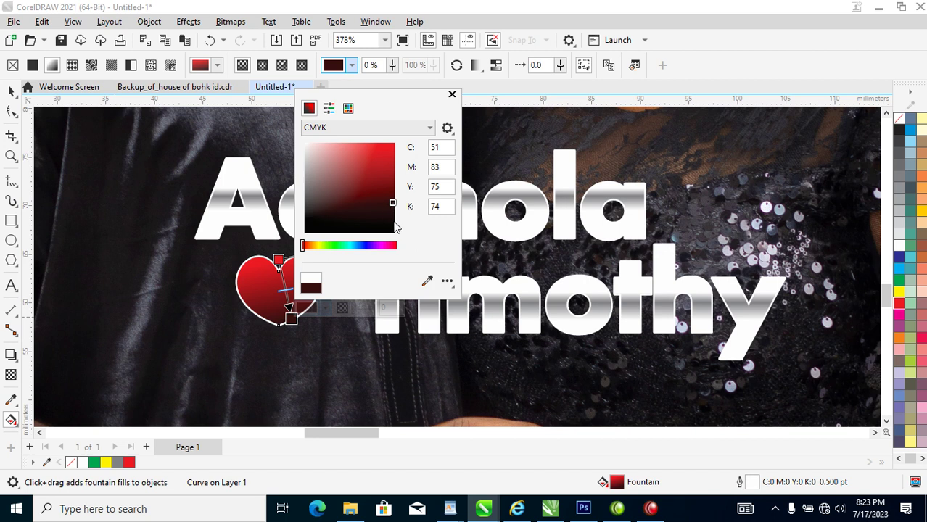
left_click(452, 95)
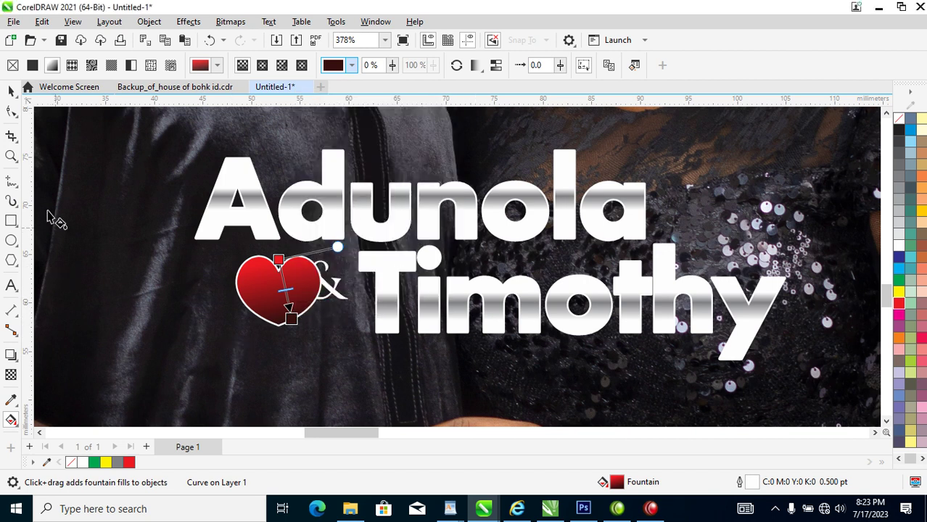
- Make two slightly offset copies of the gradient heart, combine them into one hollow heart shape and fill it white
left_click(9, 88)
left_click_drag(284, 291, 238, 270)
left_click_drag(207, 301, 210, 308)
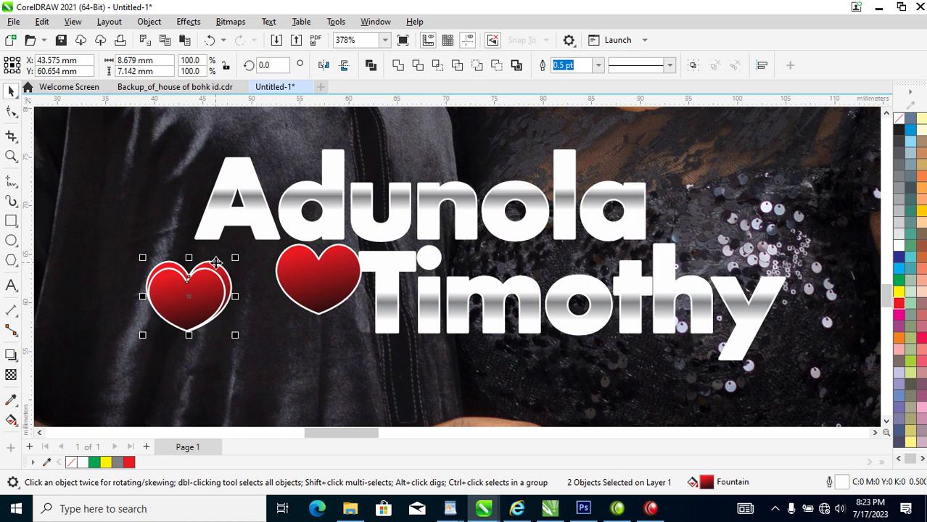
key("ctrl+l")
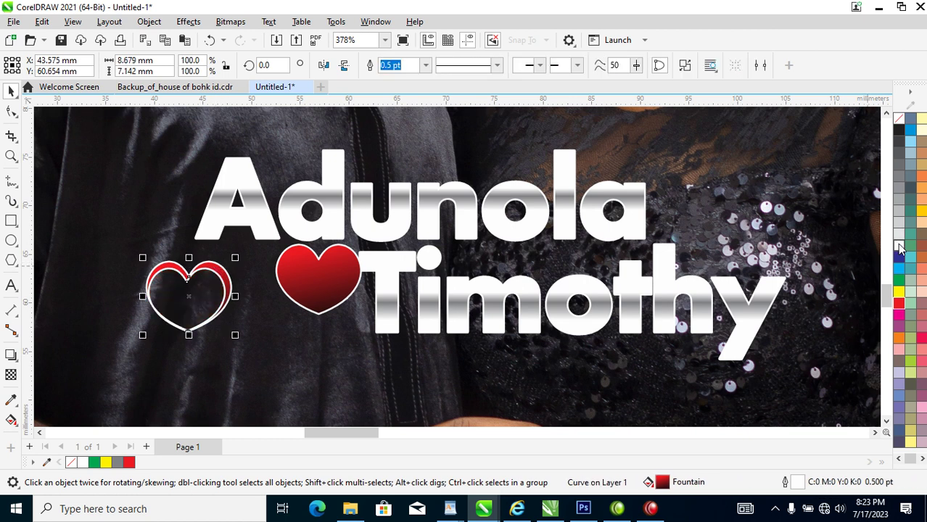
left_click(899, 246)
- Shrink and tilt the white hollow heart, place two small copies near the red heart's left edge and lower the red heart slightly
left_click_drag(229, 273, 240, 238)
left_click(274, 280)
left_click_drag(272, 294, 301, 304)
left_click(301, 287)
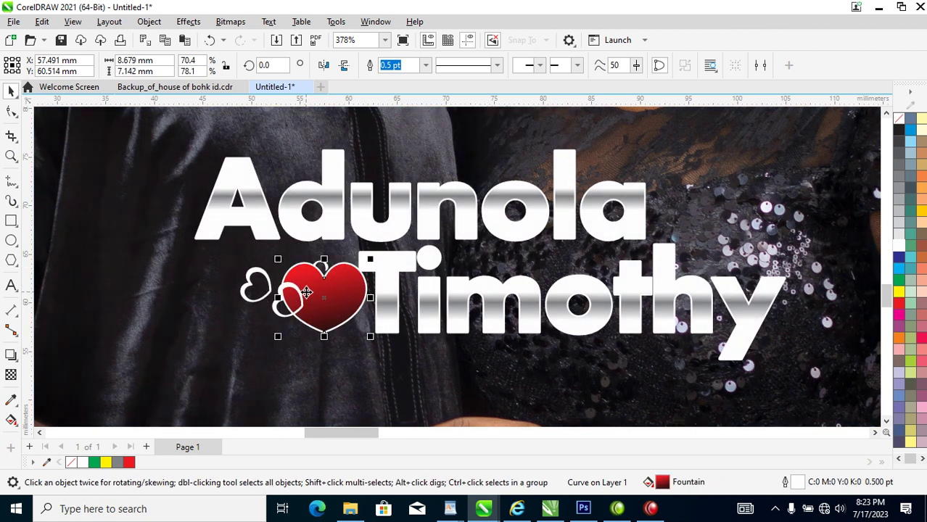
- Rotate the lower small white heart to about 16° and shrink it to about 2.8 by 2.4 mm beside the red heart
left_click(303, 293)
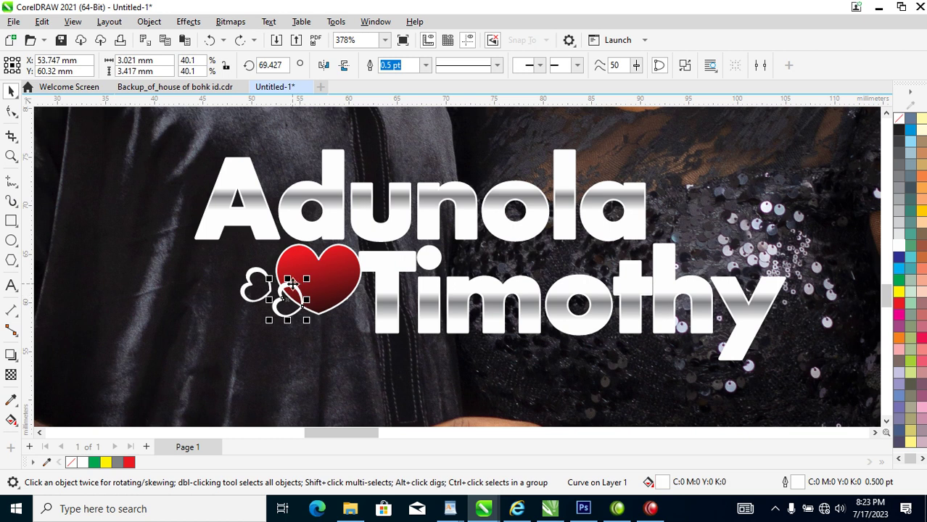
left_click(289, 283)
left_click_drag(309, 280, 312, 303)
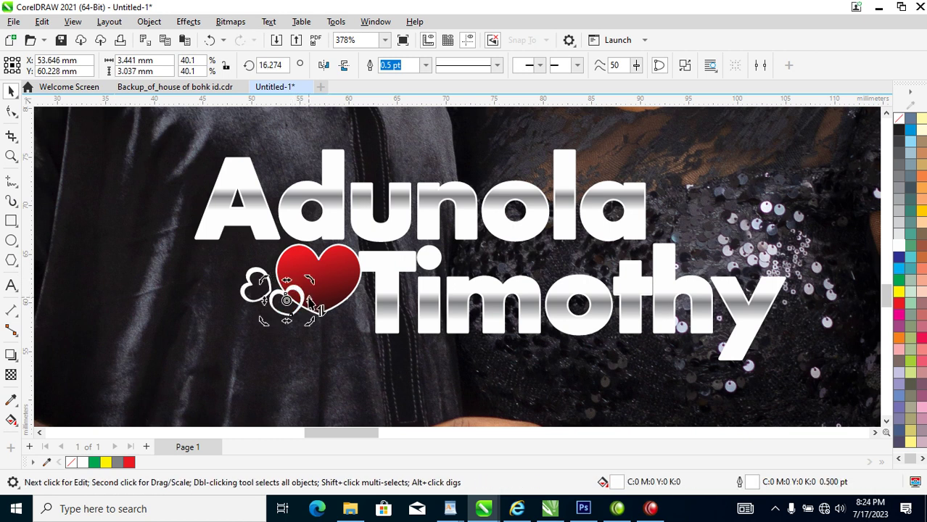
left_click(312, 283)
left_click(301, 294)
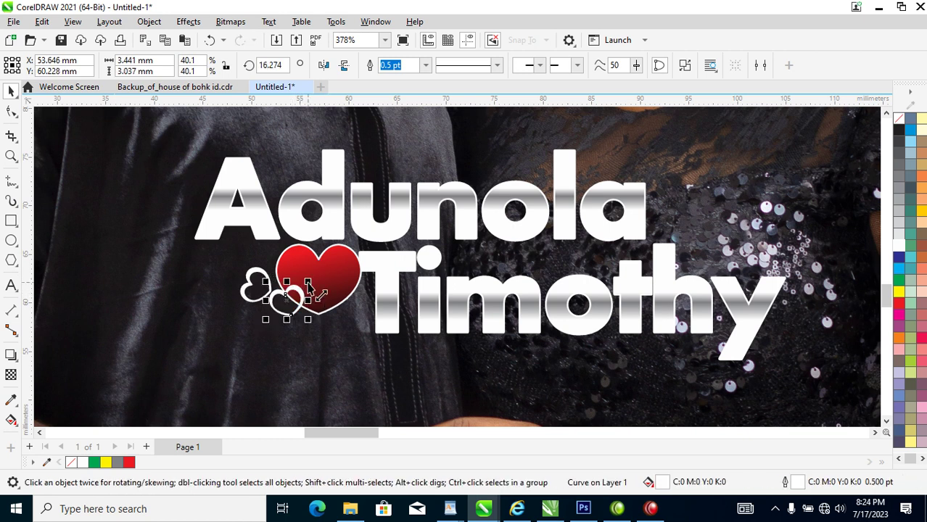
left_click_drag(310, 328, 301, 319)
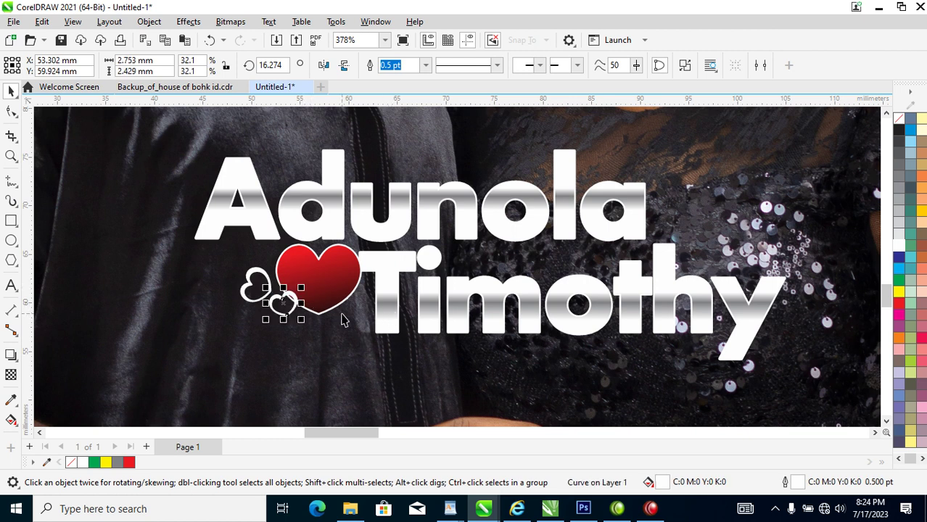
- Bring the ampersand in front of the red heart and shrink it to about 3.3 by 3 mm
left_click(360, 320)
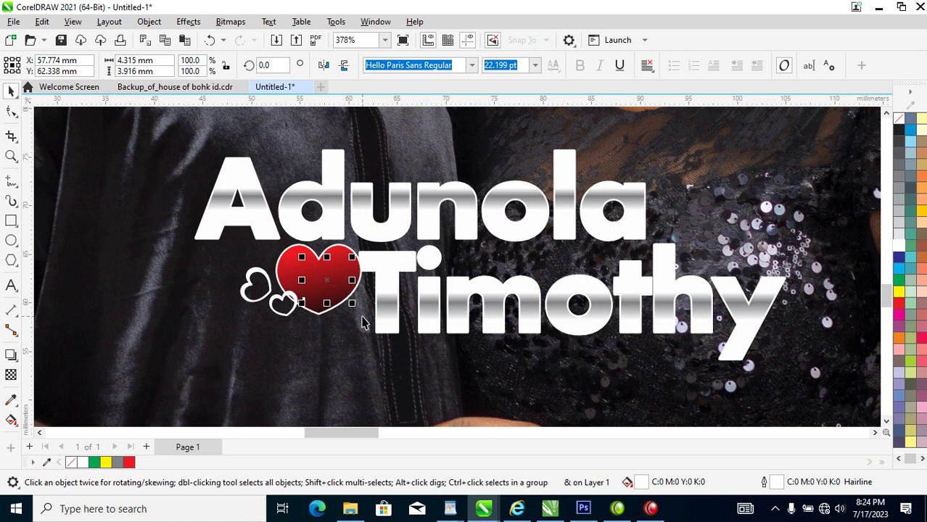
key("ctrl+Page_Down")
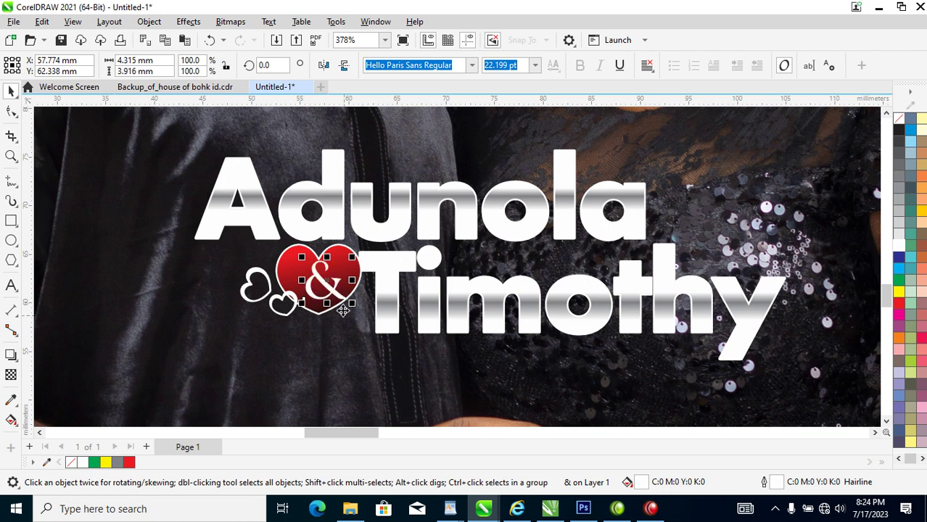
left_click_drag(352, 304, 346, 304)
- Enlarge the couple's names with the heart ornaments to about 104 by 37 mm across the photo and group them
scroll(367, 339, "down", 6)
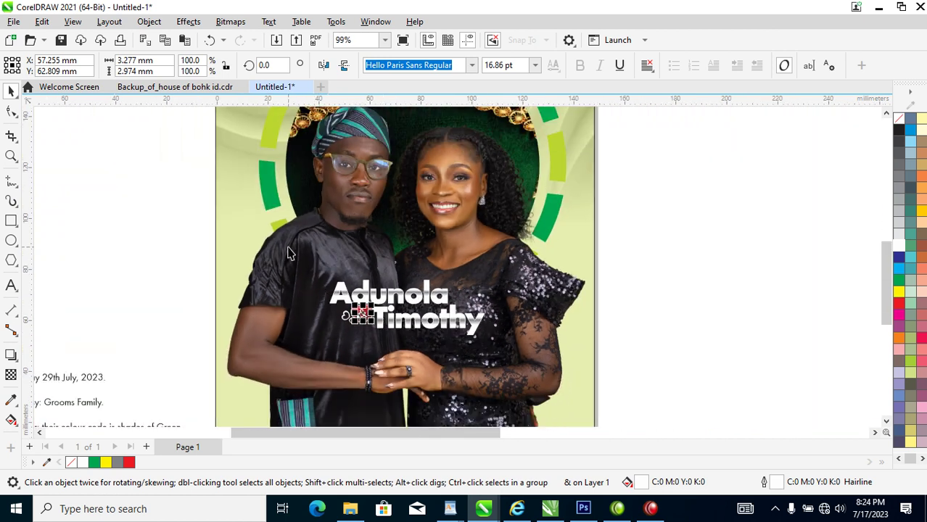
left_click_drag(287, 252, 546, 383)
left_click_drag(491, 279, 544, 256)
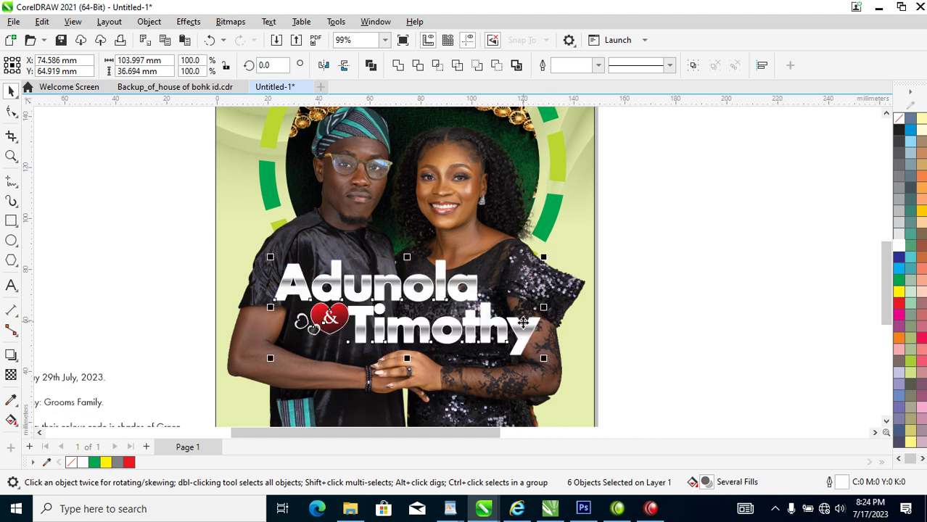
scroll(522, 323, "down", 1)
scroll(518, 325, "down", 1)
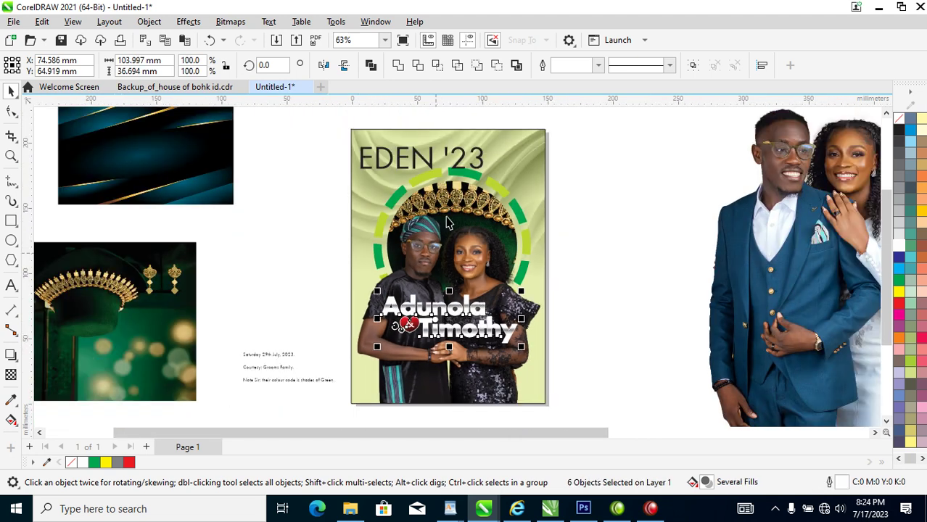
key("z")
left_click_drag(288, 118, 598, 376)
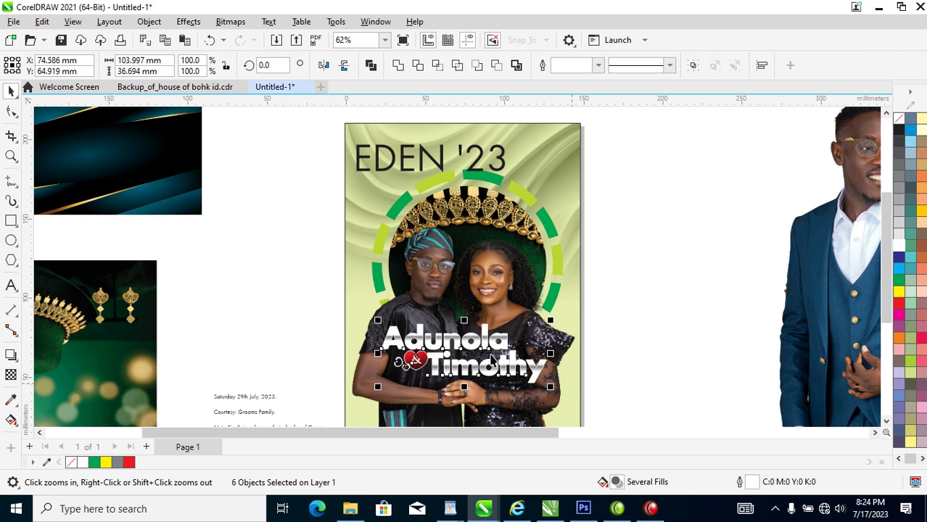
left_click_drag(335, 288, 607, 403)
key("ctrl+g")
key("space")
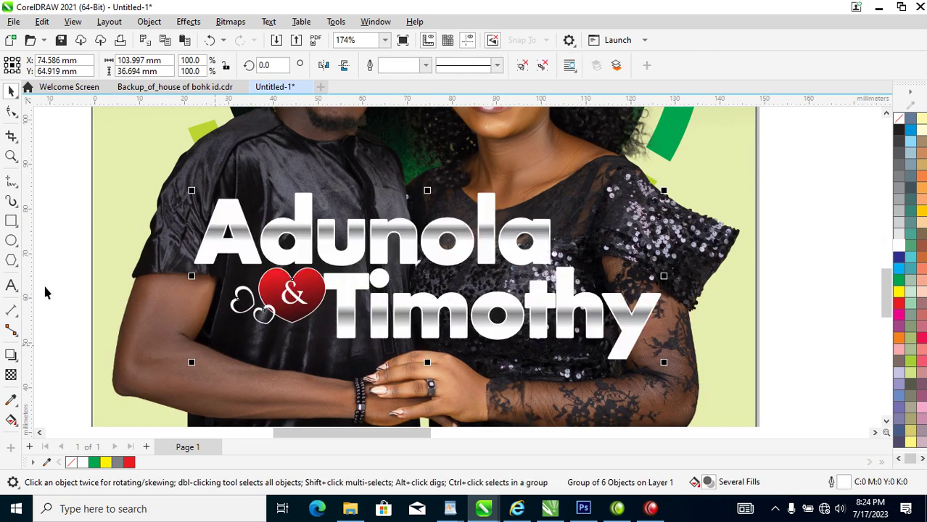
- Add a black Multiply drop shadow to the names group, offset about 0.5 and -1 mm at 90 opacity, and break it apart
left_click(10, 356)
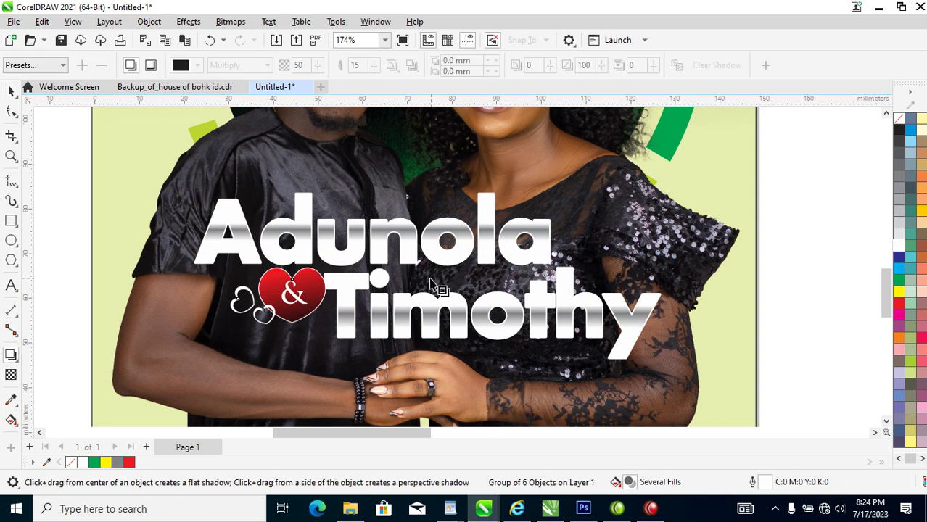
left_click(475, 346)
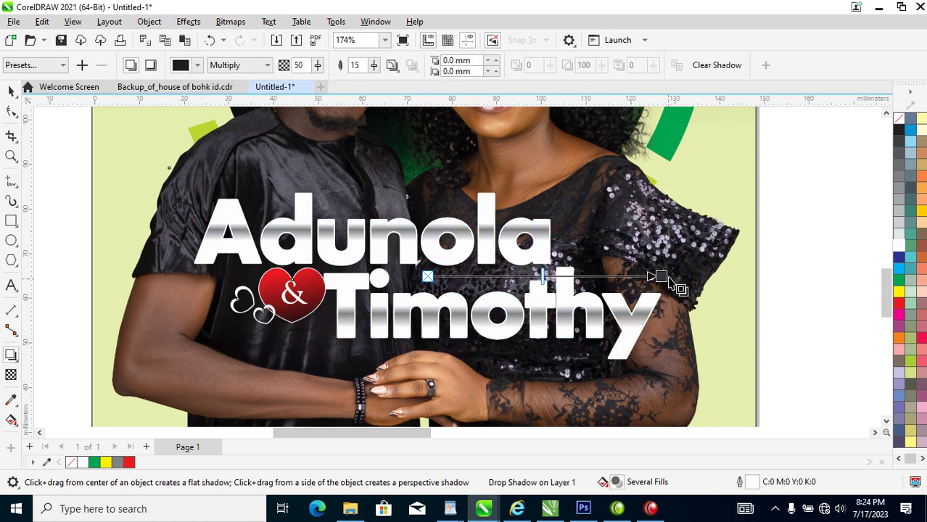
left_click_drag(660, 276, 476, 362)
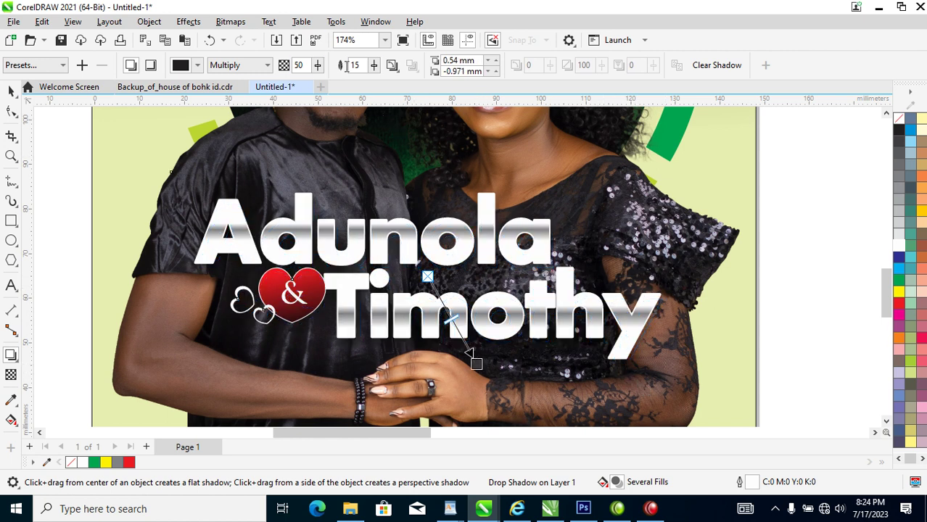
type("90")
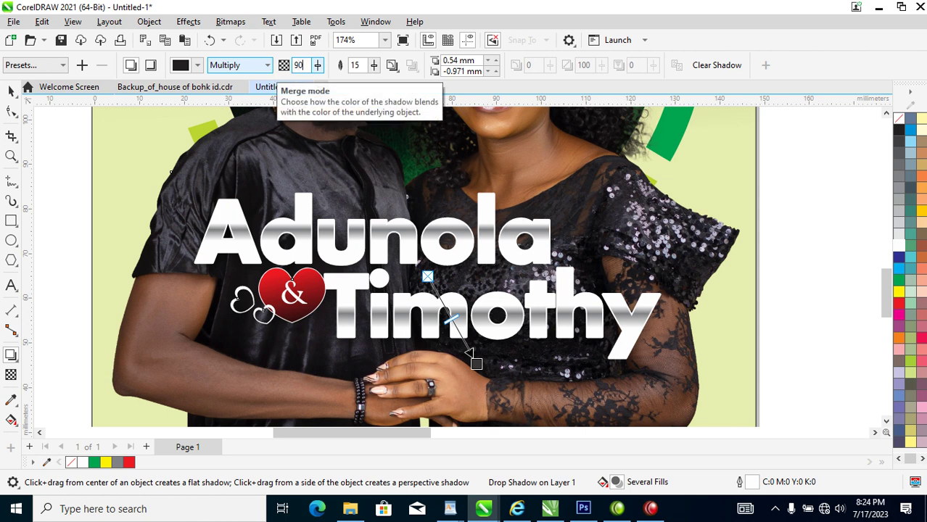
key("Return")
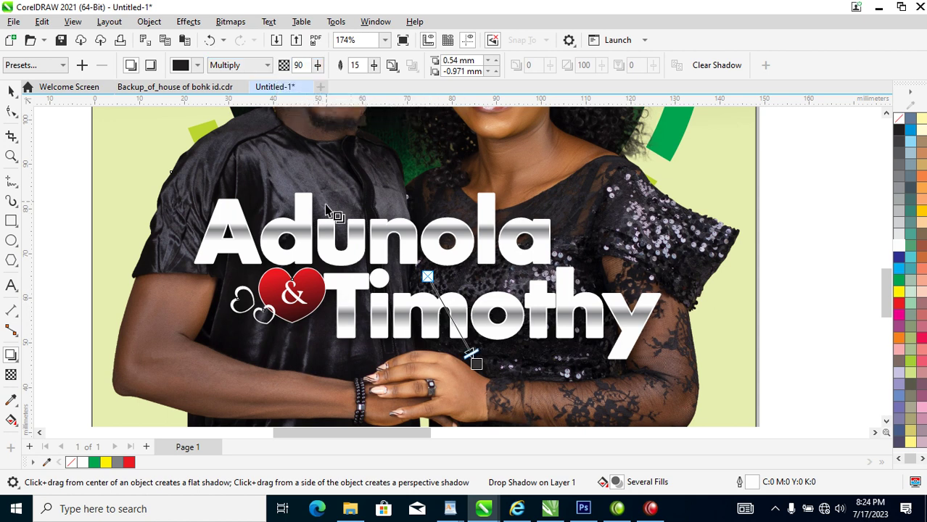
left_click(150, 22)
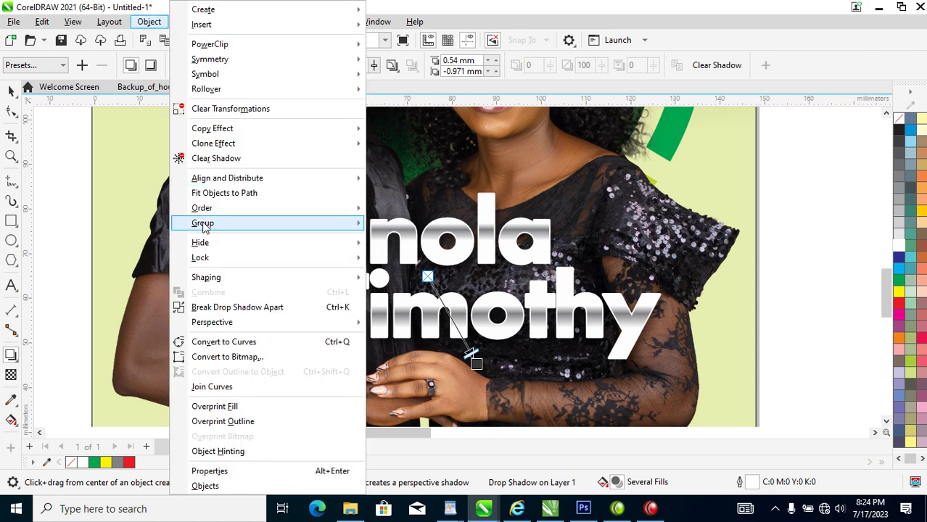
left_click(264, 309)
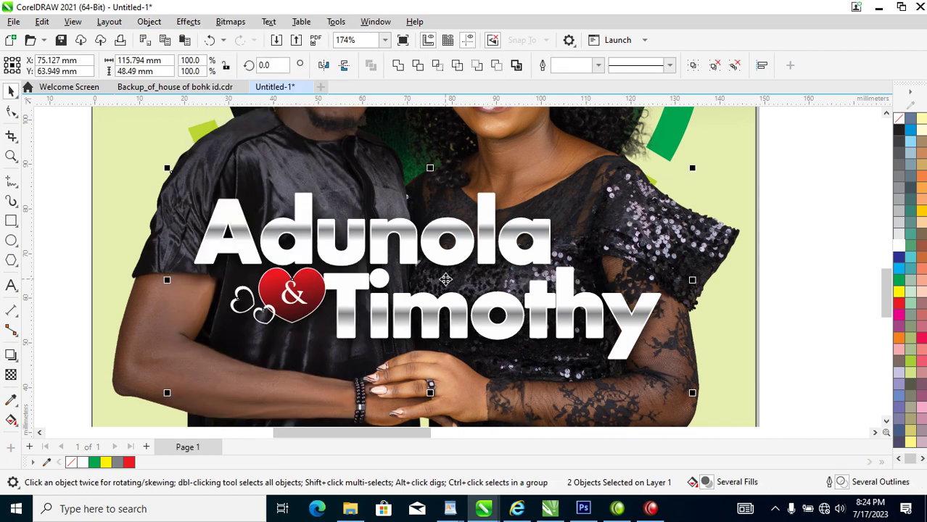
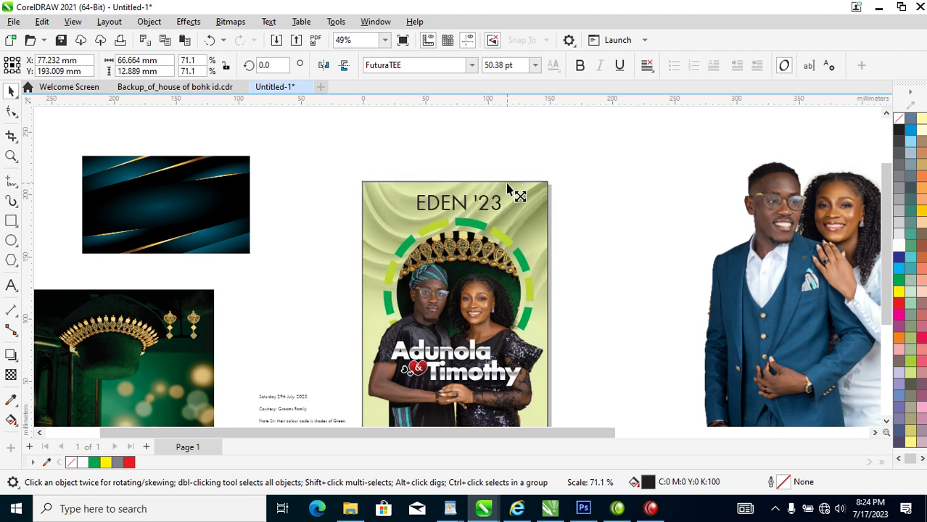
- Set the EDEN '23 heading in Edwardian Script ITC
left_click(468, 65)
left_click(473, 65)
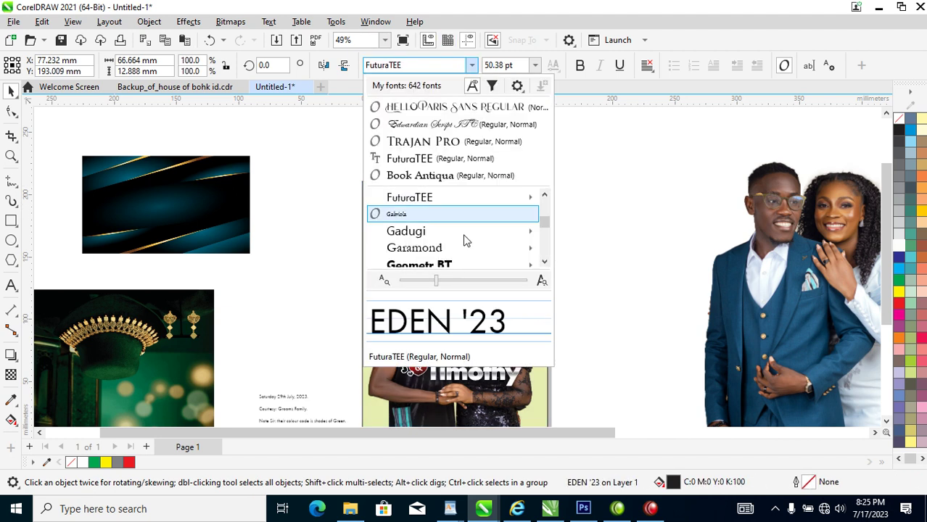
left_click(428, 125)
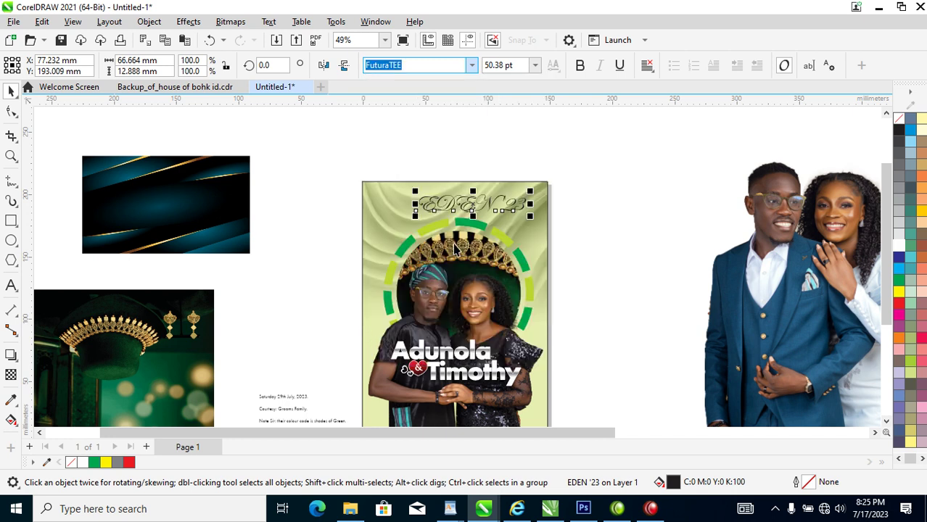
- Change the case of the EDEN '23 heading to Title Case
double_click(525, 205)
key("ctrl+a")
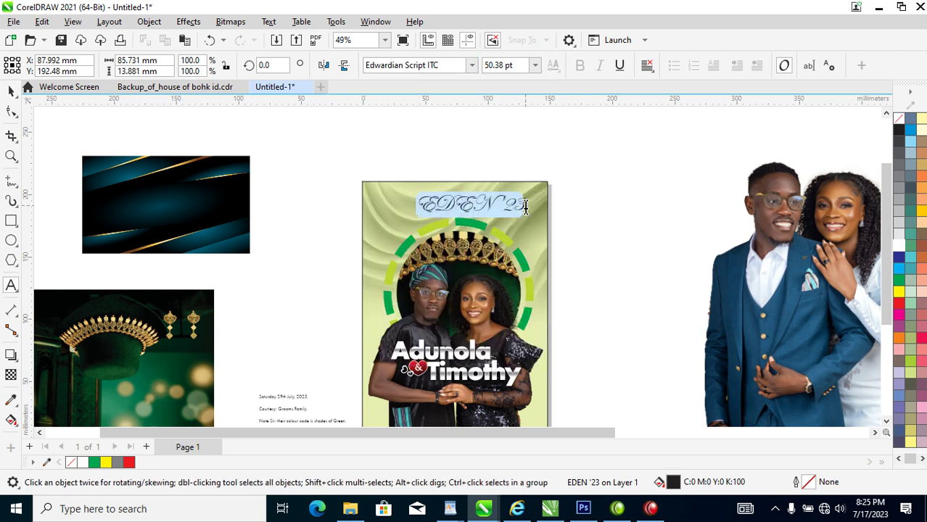
key("shift+F3")
left_click(434, 253)
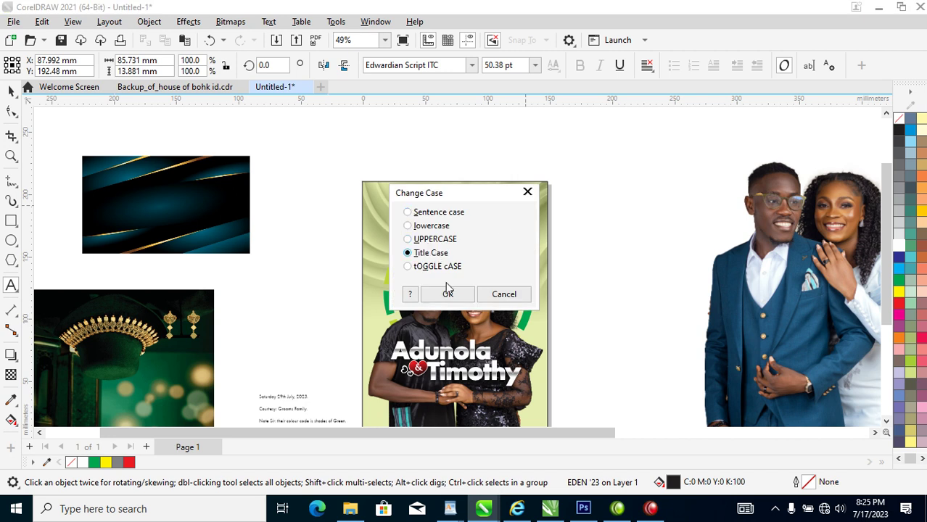
left_click(448, 293)
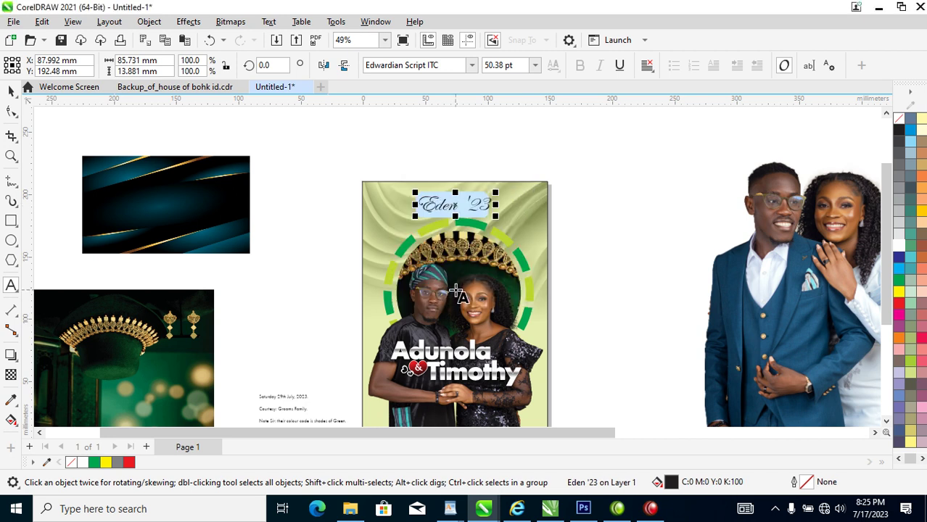
key("ctrl+space")
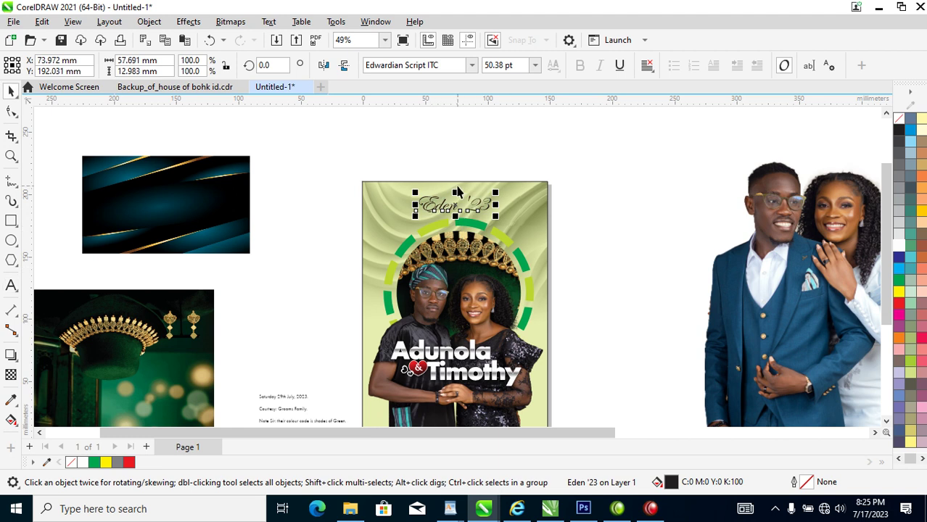
- Set the Eden '23 heading in Trajan Pro and shrink it to about 55.6 by 10.1 mm above the circular frame
left_click(471, 65)
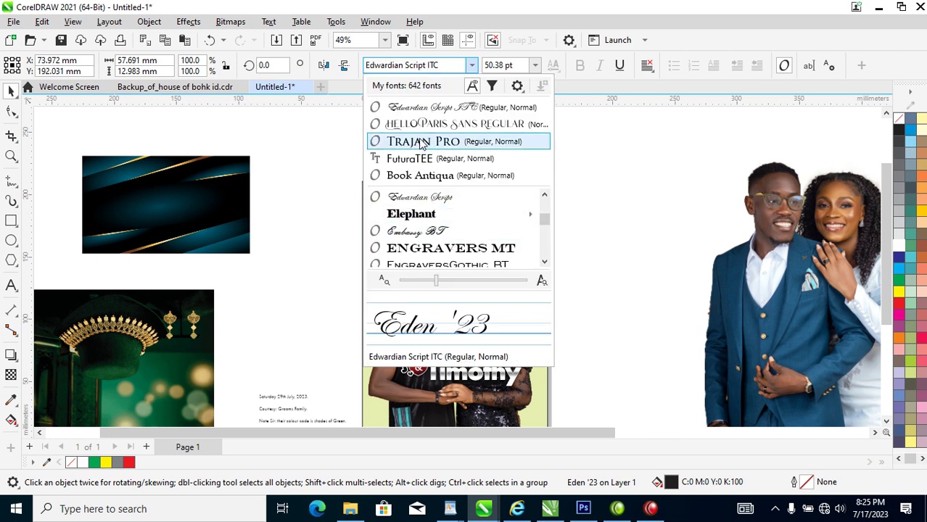
left_click(435, 140)
left_click_drag(513, 201, 491, 196)
- Select the single light green segment at the circular frame's upper right and fill it white
scroll(496, 270, "down", 1)
scroll(496, 270, "down", 1)
key("z")
left_click_drag(391, 174, 548, 373)
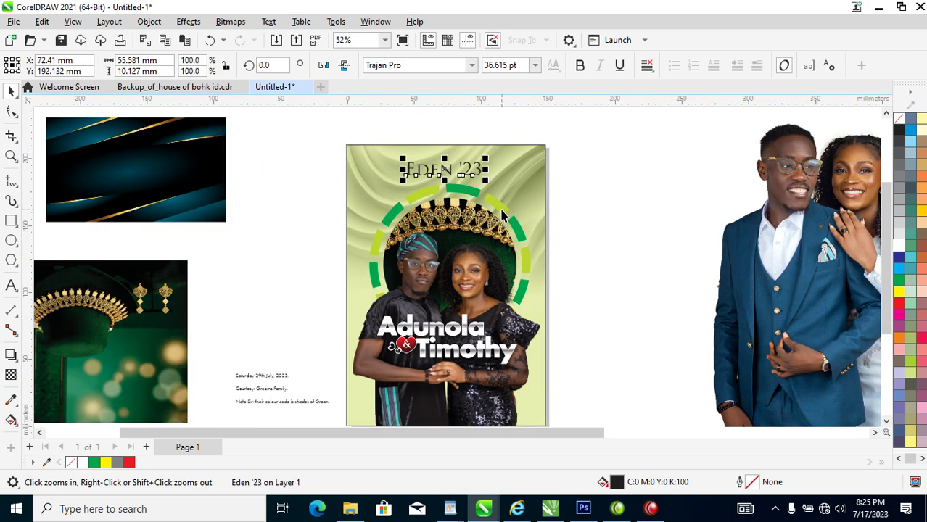
key("space")
left_click(502, 210)
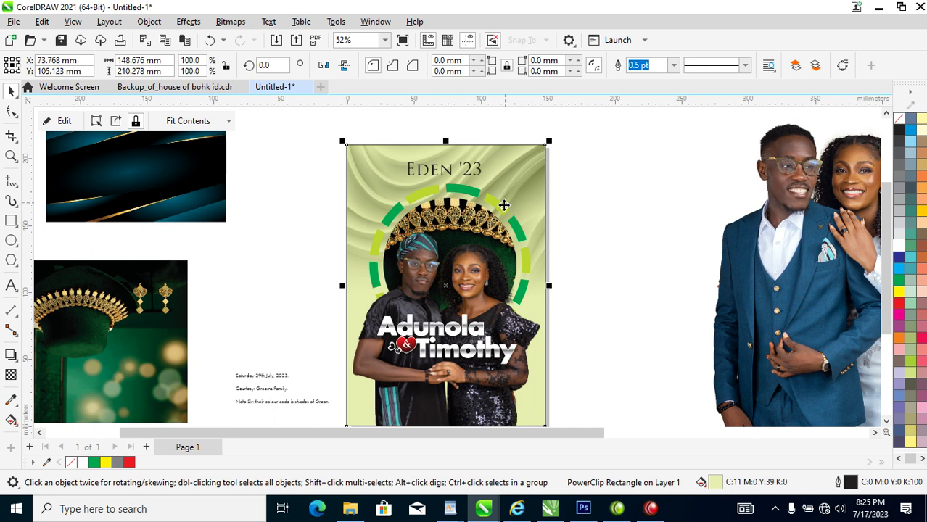
left_click(502, 201, "ctrl")
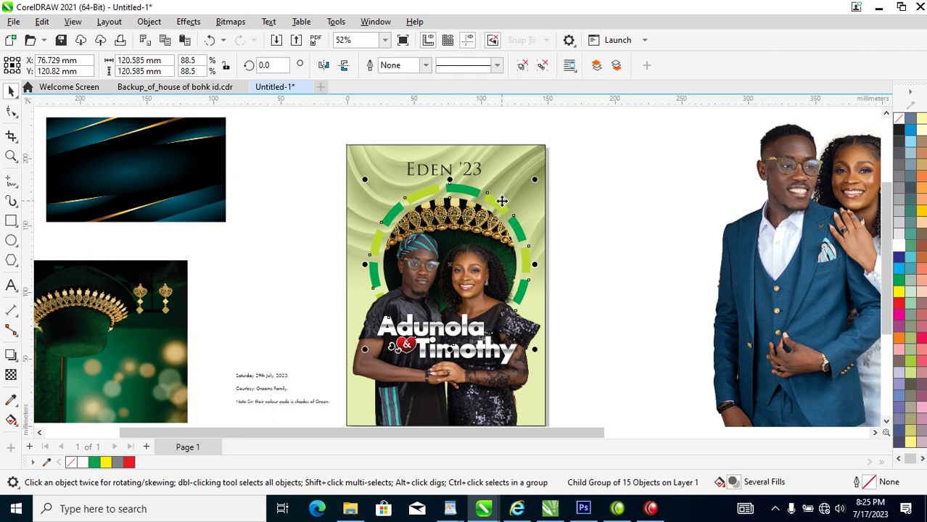
left_click(643, 287)
left_click(499, 211, "ctrl")
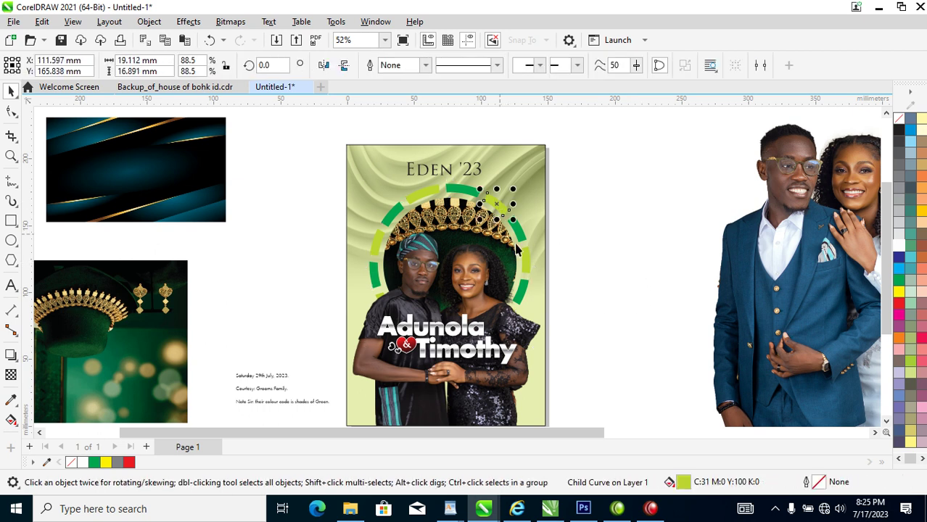
- Fill the light green segments at the circular frame's upper left, left and right sides white, one at a time
left_click(428, 197)
left_click(428, 197)
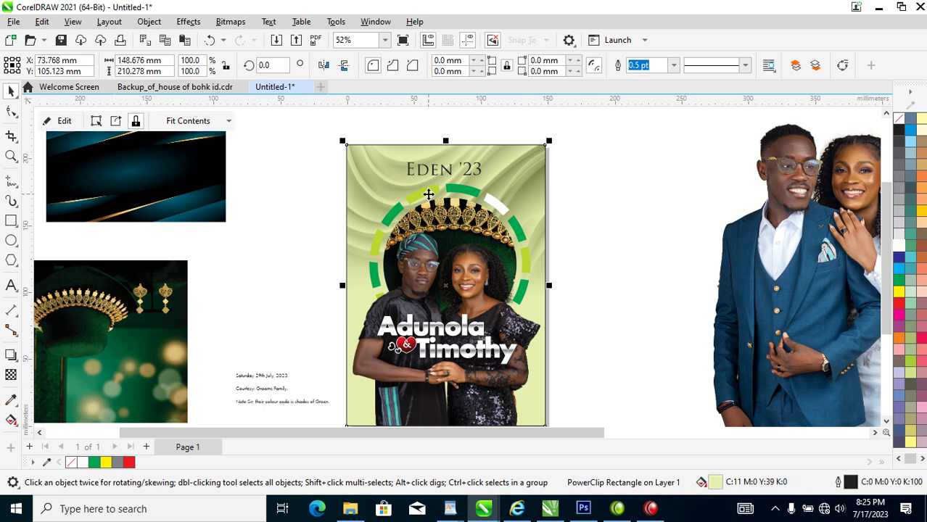
left_click(428, 197, "ctrl")
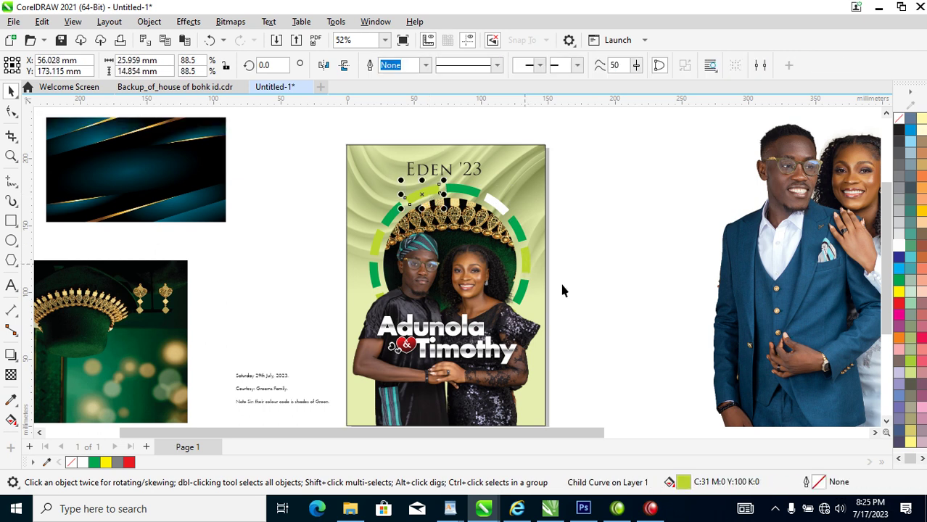
left_click(898, 244)
left_click(377, 246)
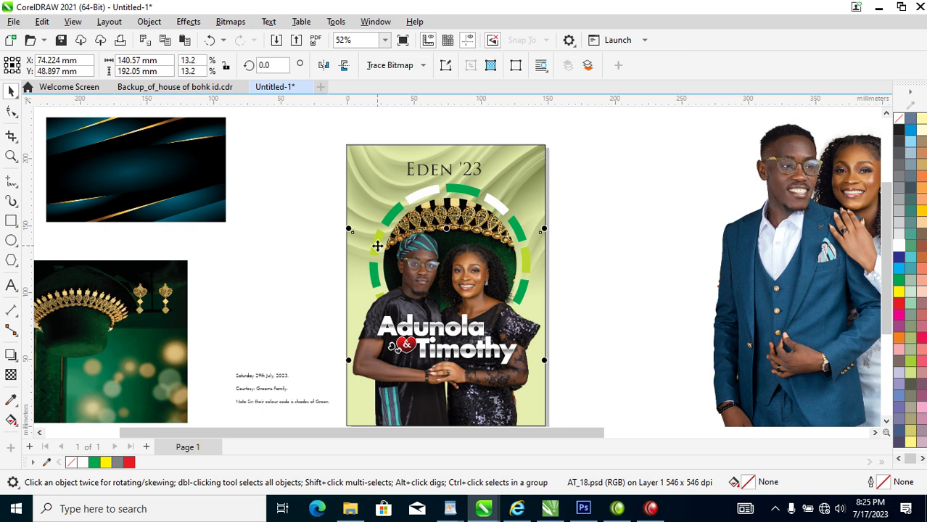
left_click(377, 246, "ctrl")
left_click(898, 245)
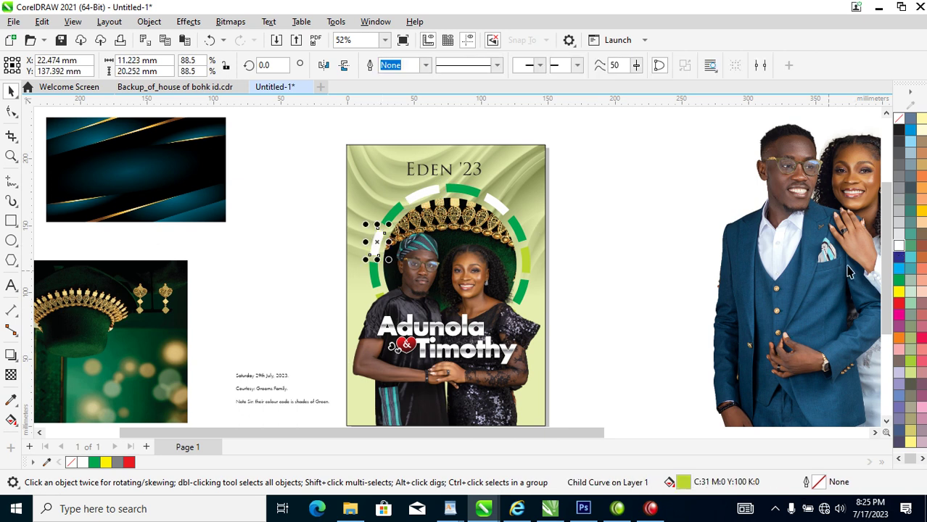
left_click(526, 262, "ctrl")
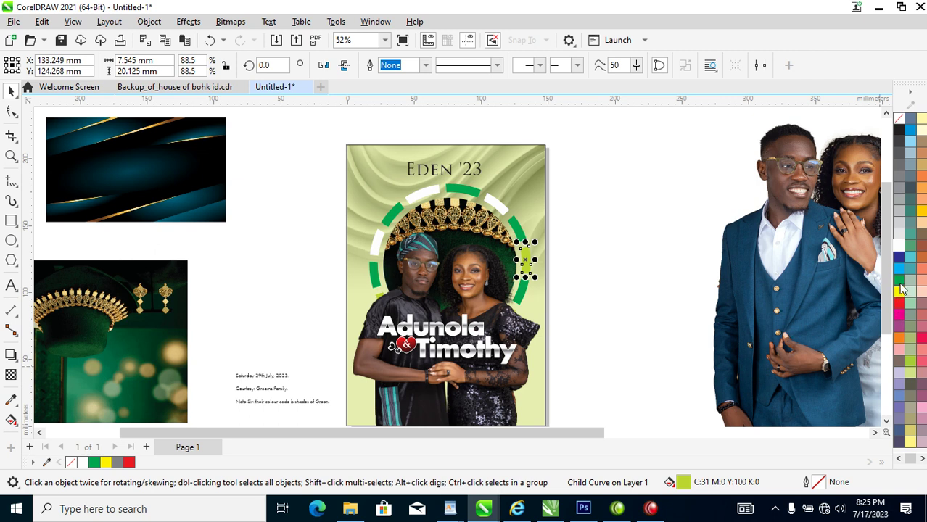
left_click(898, 245)
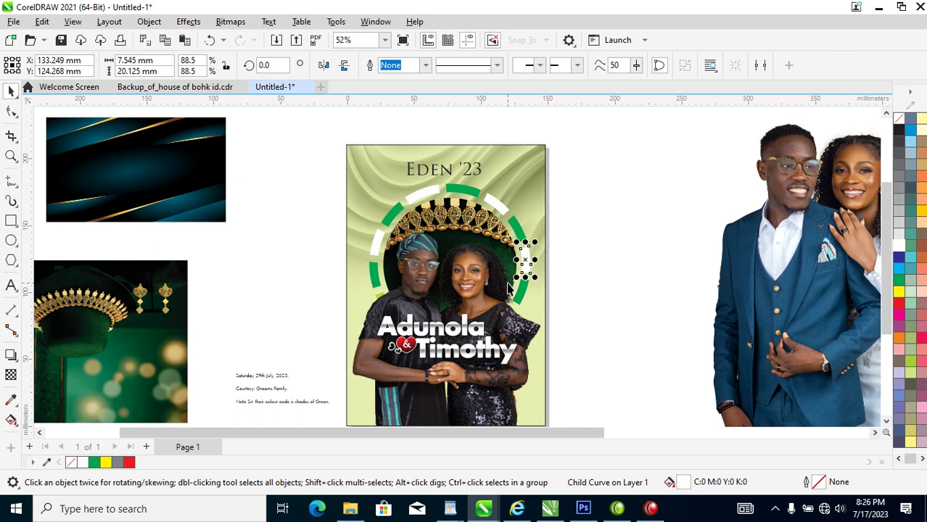
- Undo the white fills on the circular frame's segments and clear the selection
key("ctrl+z")
key("ctrl+z")
key("ctrl+z")
key("ctrl+z")
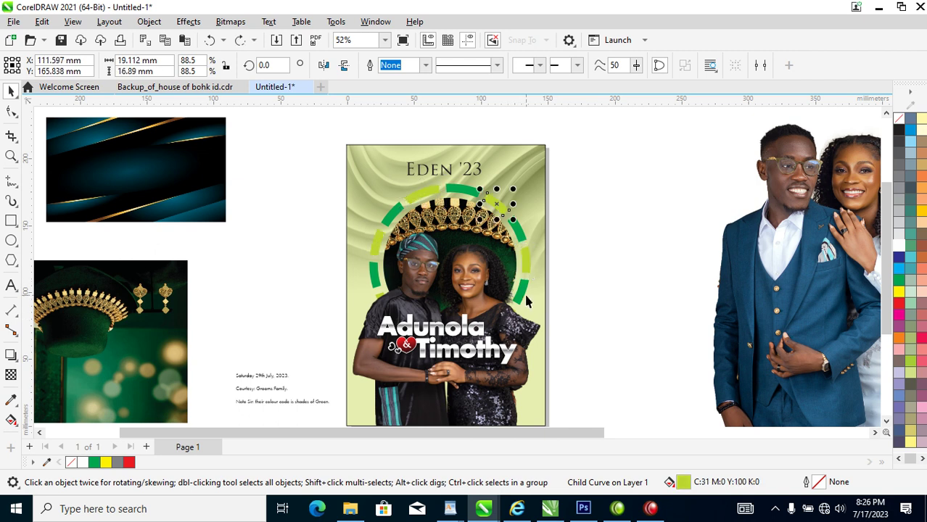
left_click(582, 328)
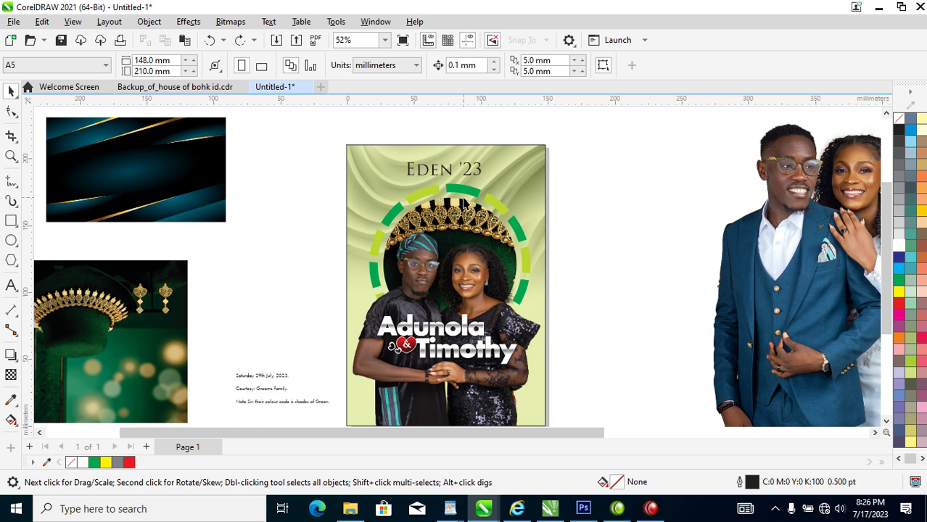
- Make the Eden '23 heading bold and move it slightly higher above the circular frame
key("z")
left_click_drag(315, 120, 602, 224)
key("space")
mouse_move(486, 272)
left_mouse_down()
mouse_move(480, 259)
mouse_move(493, 267)
left_mouse_up()
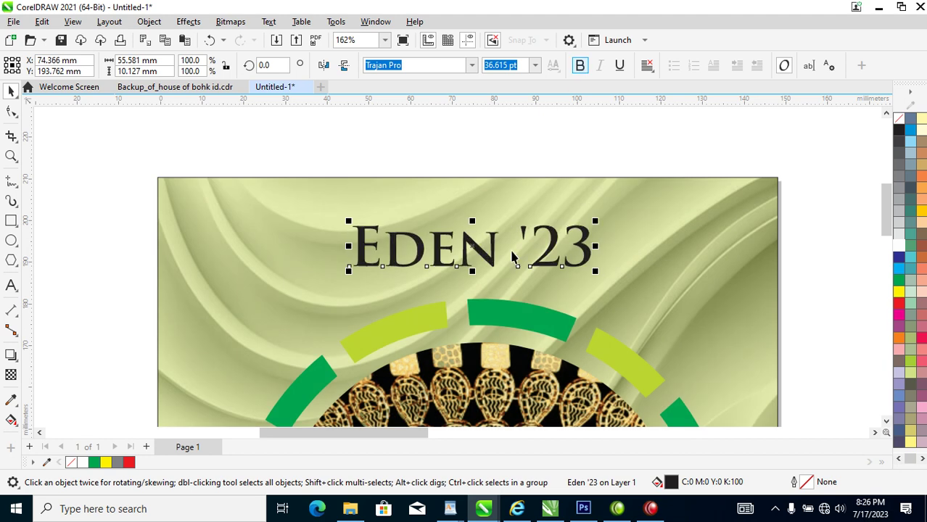
left_click(11, 220)
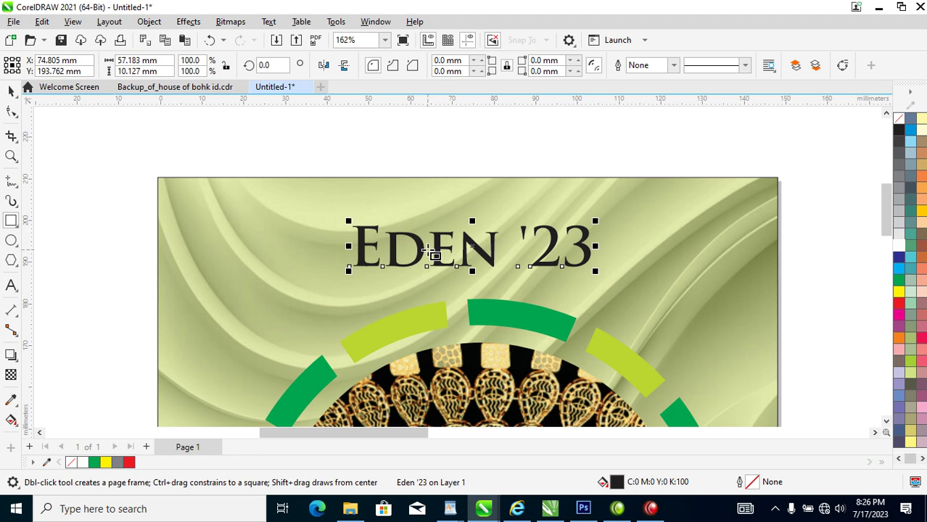
key("space")
- Duplicate the Eden '23 heading just below itself and replace the copy's text with W
left_click_drag(492, 258, 491, 286)
right_click(491, 287)
double_click(491, 286)
key("ctrl+a")
type("W")
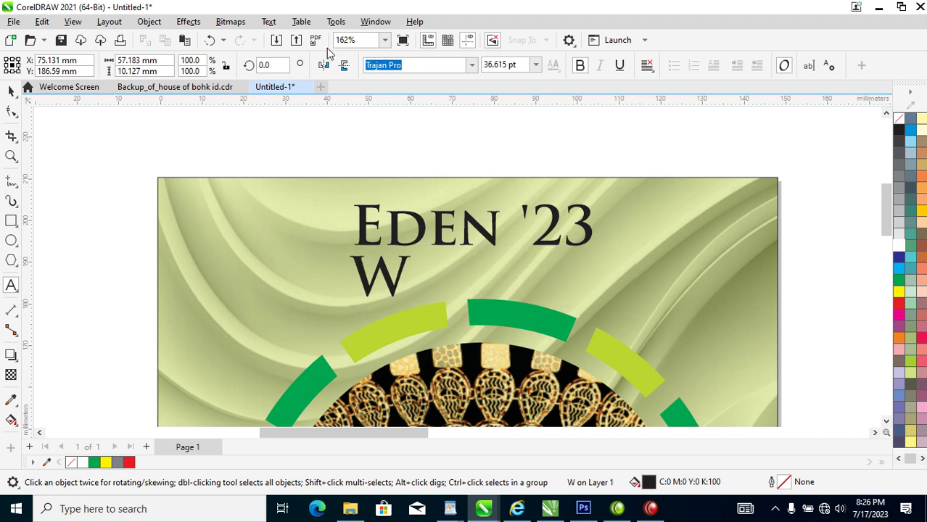
- Set the W text in Edwardian Script ITC and extend it to WISOO
key("ctrl+space")
left_click(472, 65)
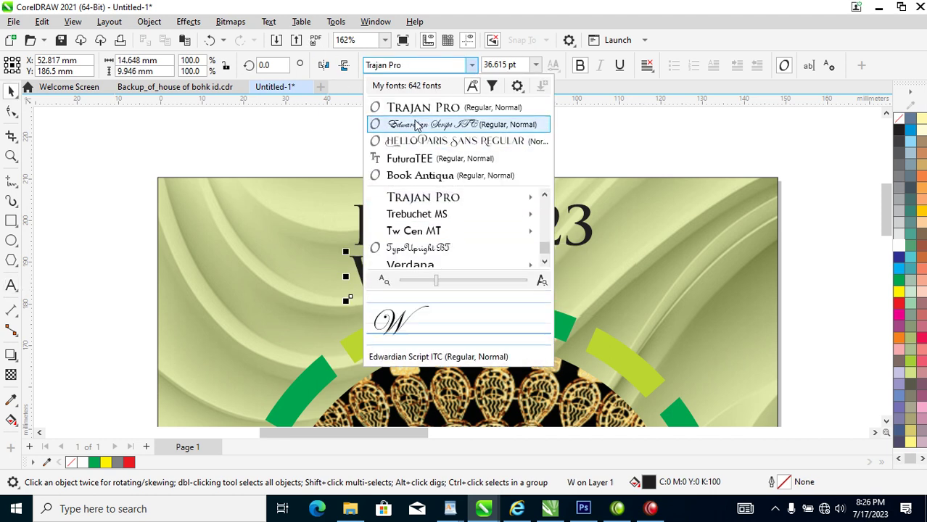
left_click(419, 123)
left_click(400, 279, "ctrl")
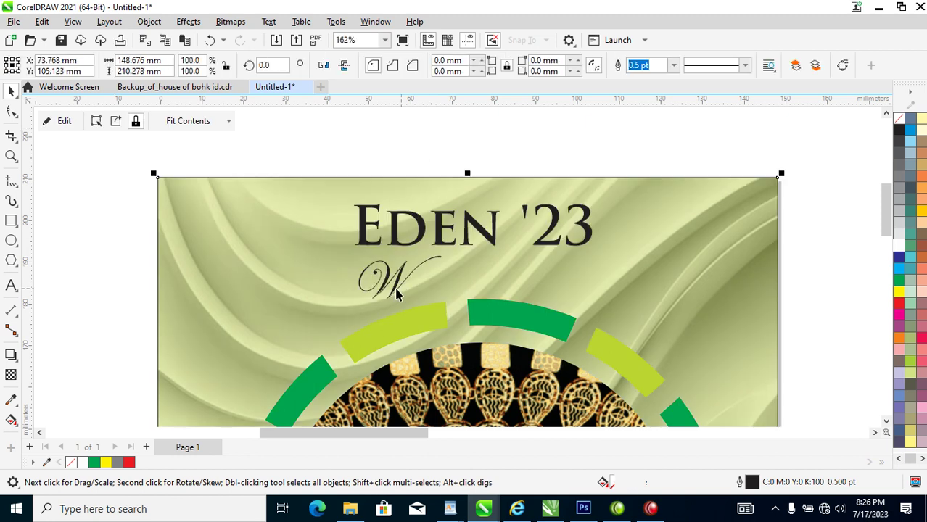
double_click(396, 293)
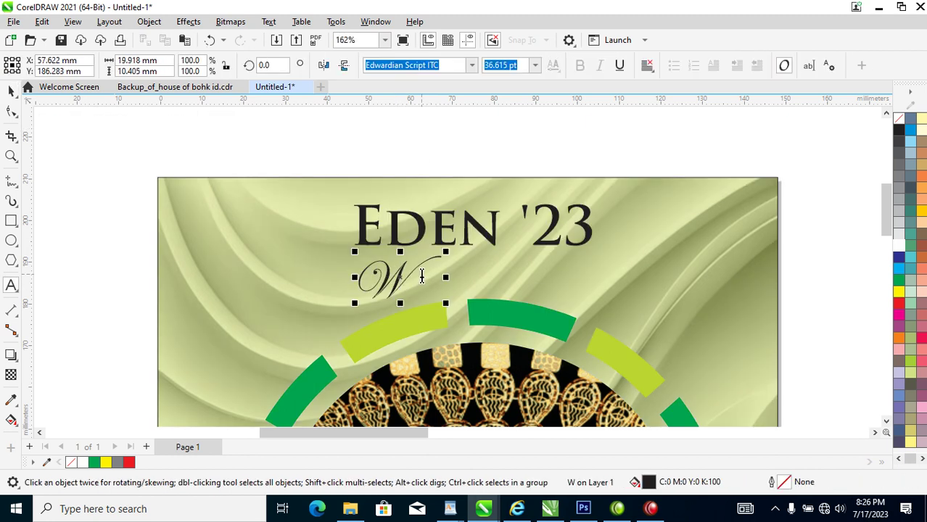
type("ISOO")
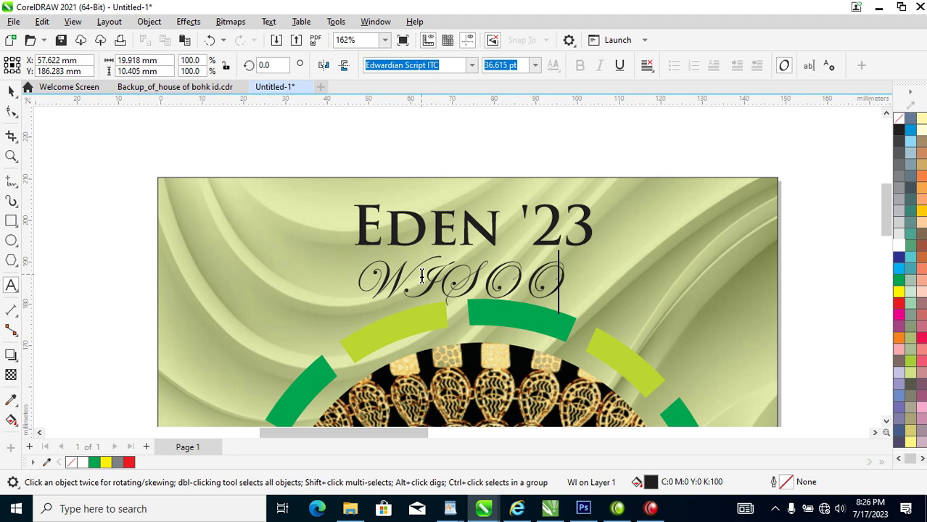
key("ctrl+space")
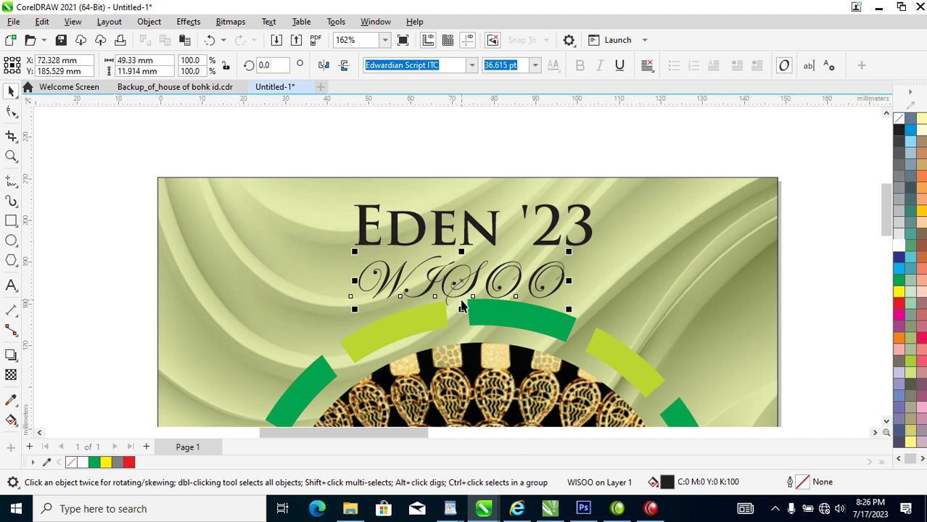
- Break the WISOO text apart into letters and delete every letter except the S
key("ctrl+z")
left_click(446, 290, "shift")
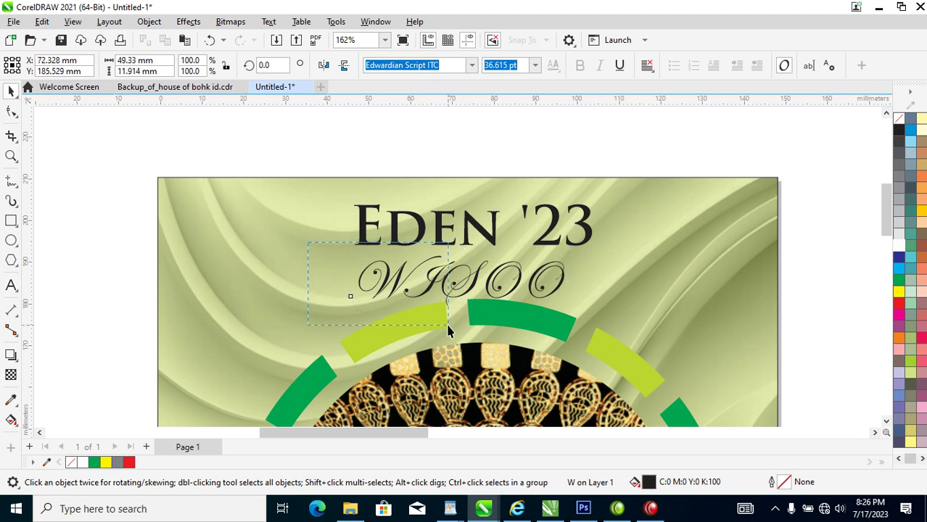
key("Delete")
left_click_drag(472, 243, 613, 329)
key("Delete")
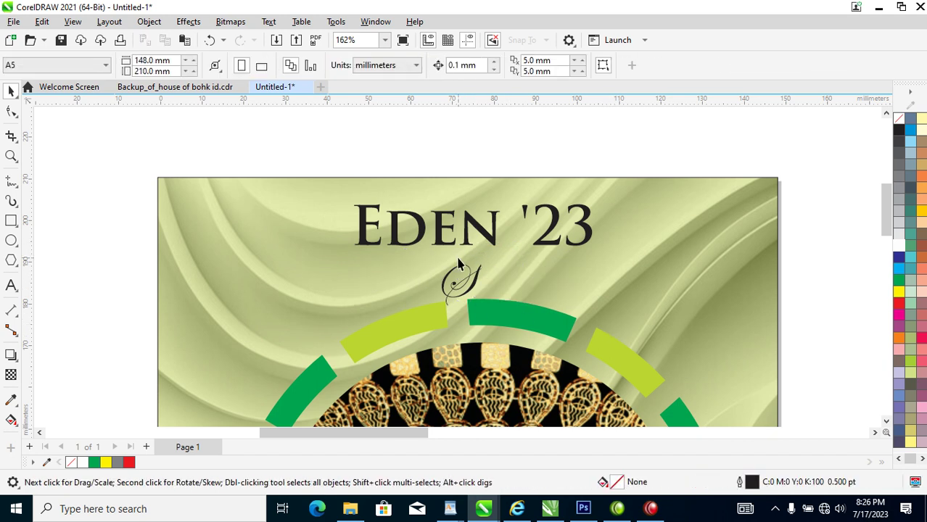
- Convert the script S beneath the heading to curves and rotate it to about 322.6 degrees as a swash
left_click_drag(475, 274, 483, 265)
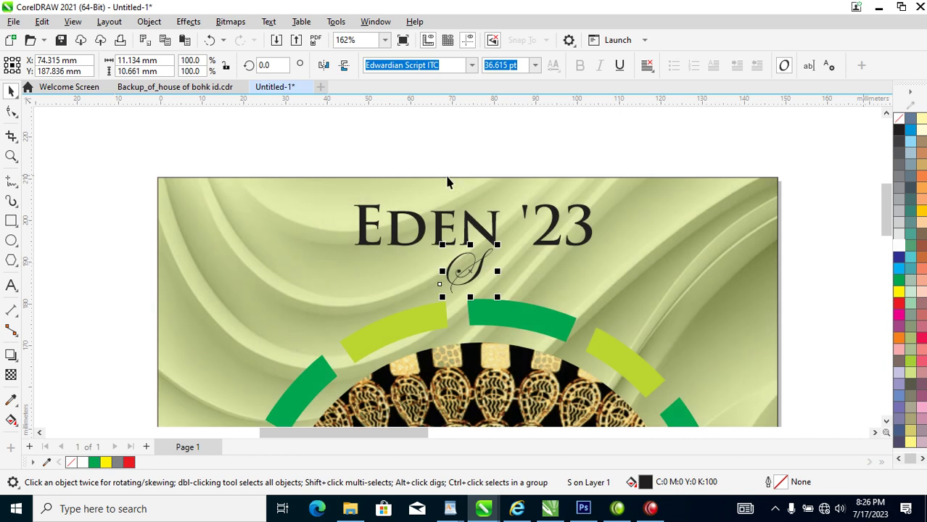
key("ctrl+q")
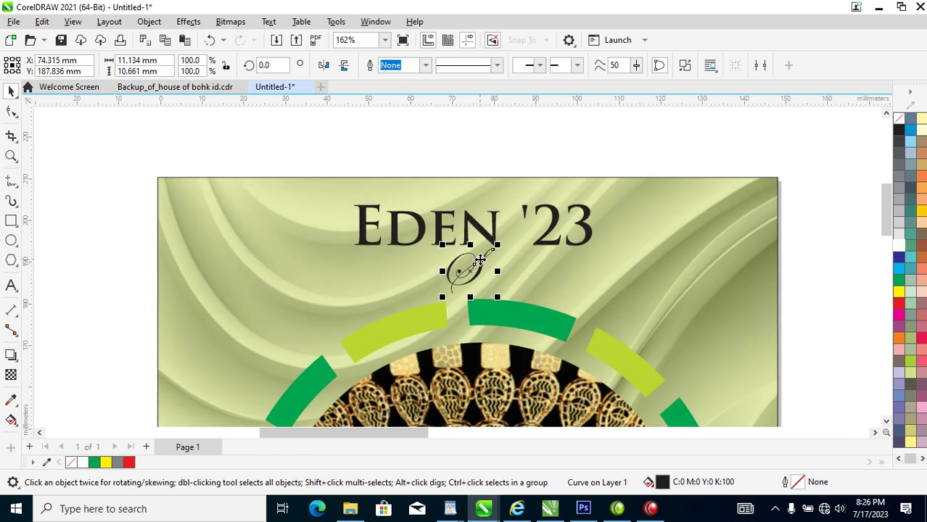
left_click(464, 265)
mouse_move(498, 245)
left_mouse_down()
mouse_move(531, 281)
mouse_move(501, 263)
left_mouse_up()
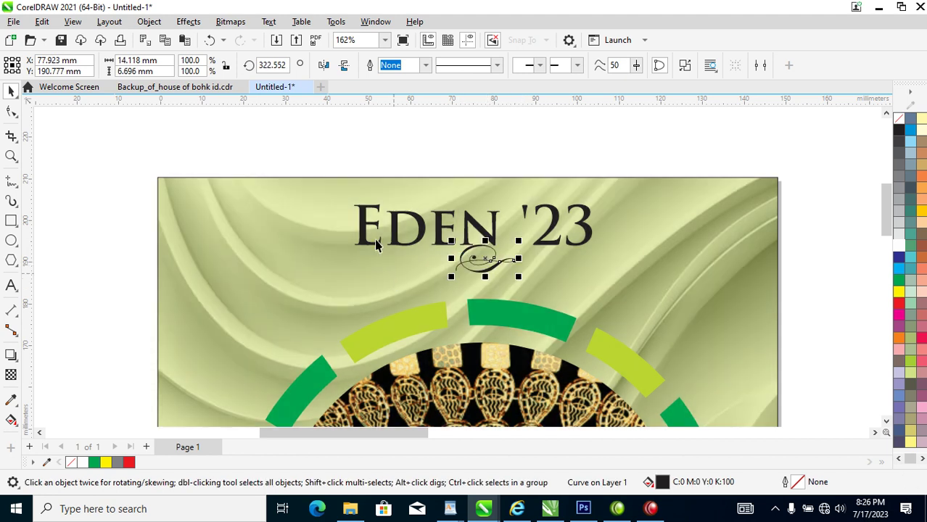
- Position the rotated S swash under the heading's middle at about X 76 mm, Y 191.1 mm
key("z")
left_click_drag(178, 152, 763, 328)
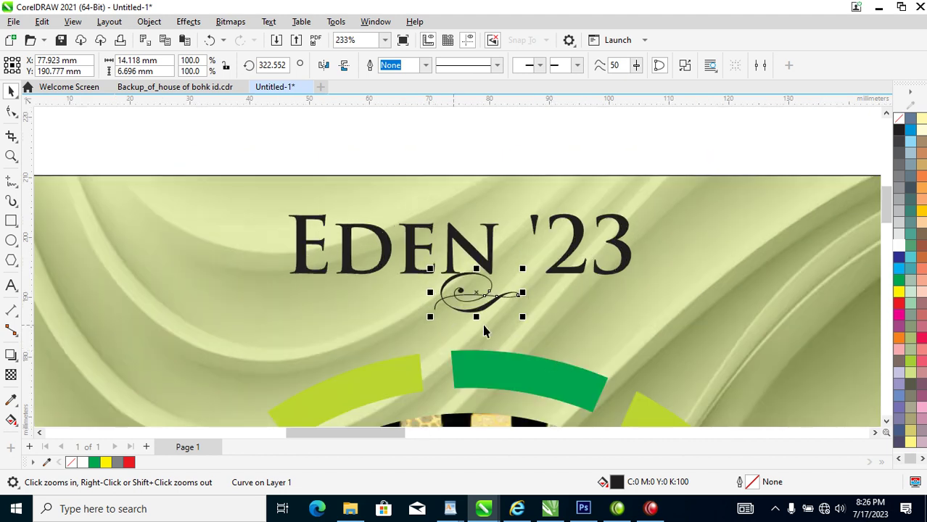
key("space")
left_click_drag(490, 296, 483, 299)
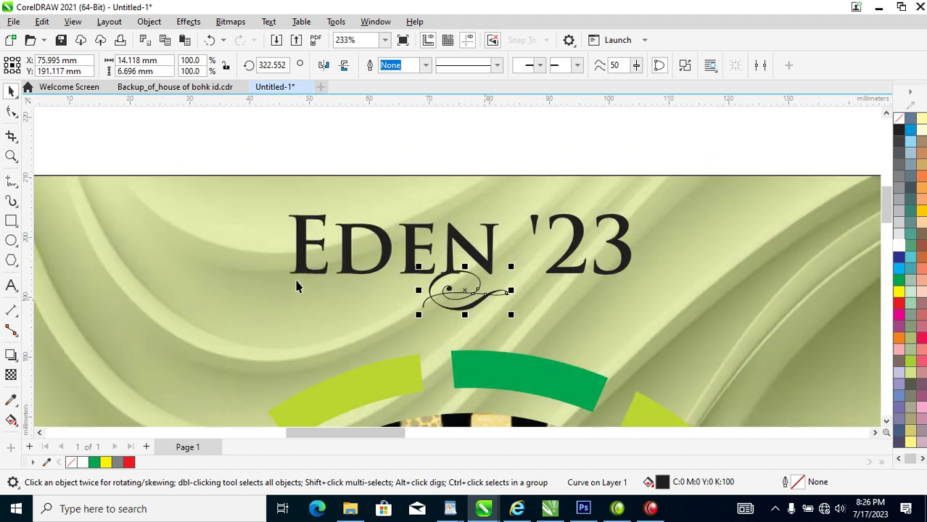
- Draw a rectangle about 36 mm wide over the swash's upper half and trim the swash with it
left_click(11, 220)
left_click_drag(369, 256, 589, 294)
key("space")
left_click(472, 306, "shift")
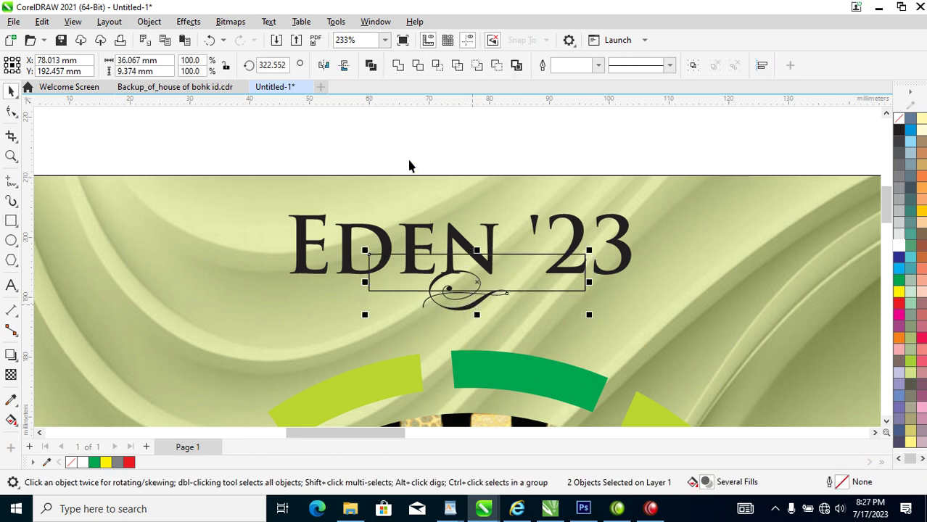
left_click(418, 66)
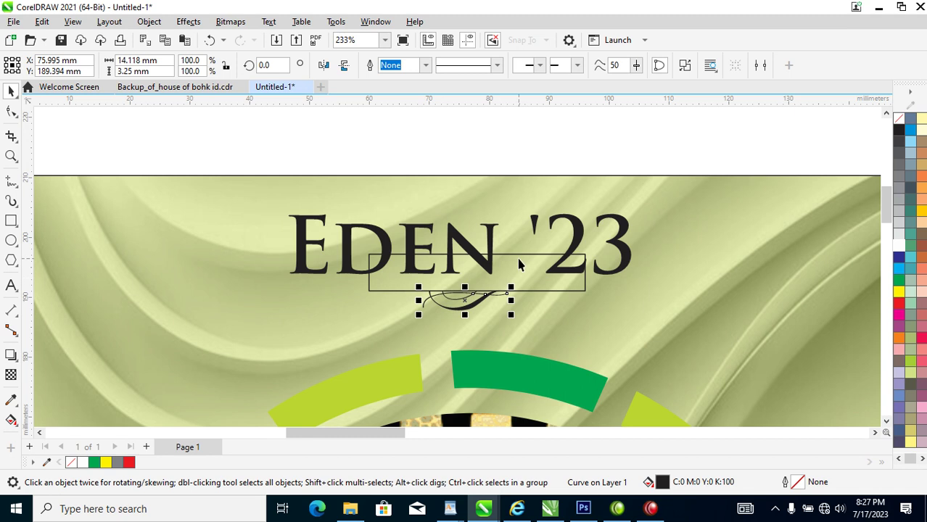
- Flatten the rectangle to about 0.23 mm high along the swash's cut edge and fill it black
left_click(489, 255)
left_click_drag(479, 255, 483, 294)
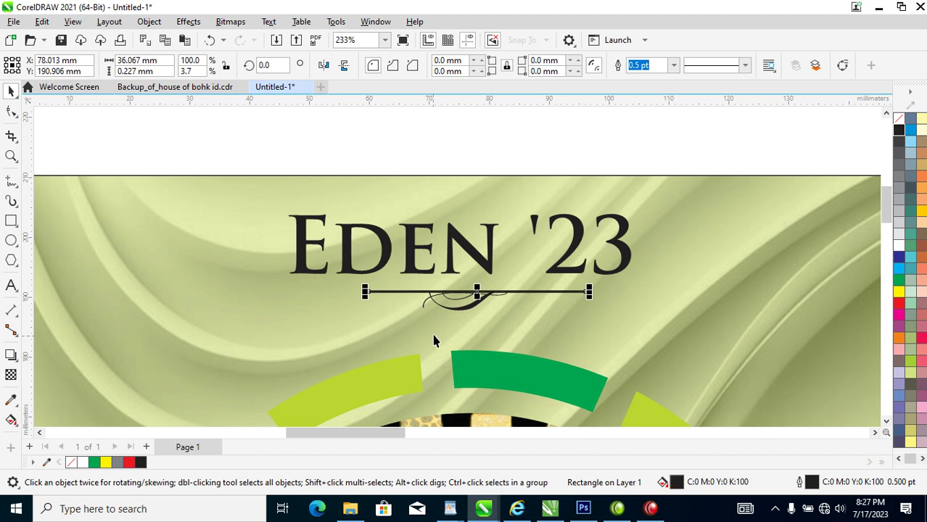
- Centre the thin line horizontally on the trimmed swash and enlarge both together beneath the heading
left_click(470, 308, "shift")
key("c")
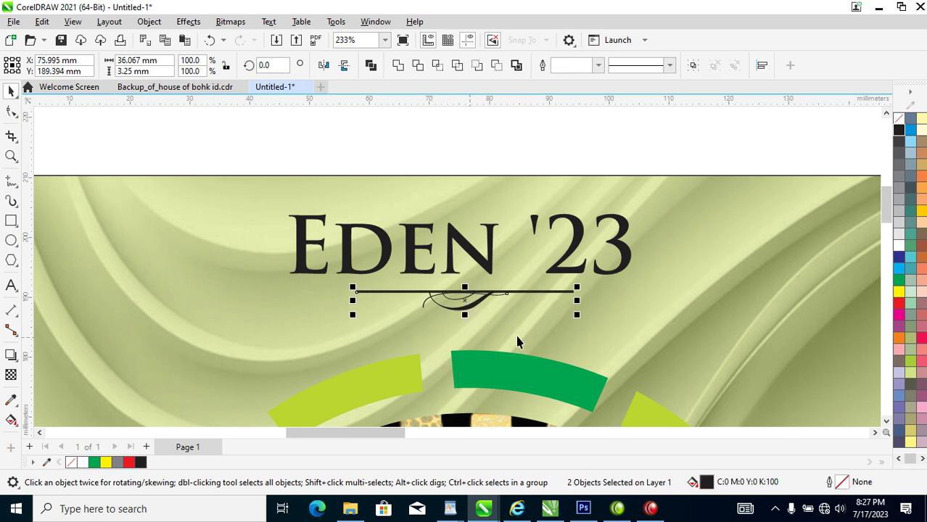
left_click_drag(577, 289, 601, 288)
- Give the Eden '23 heading, the line and the swash a white fill and white outline
left_click_drag(225, 157, 782, 327)
left_click(898, 248)
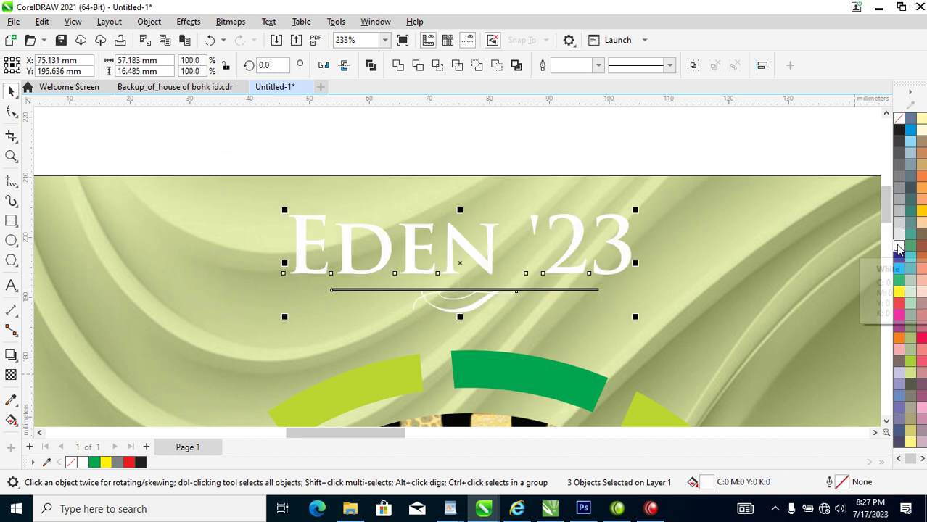
right_click(898, 248)
left_click(781, 269)
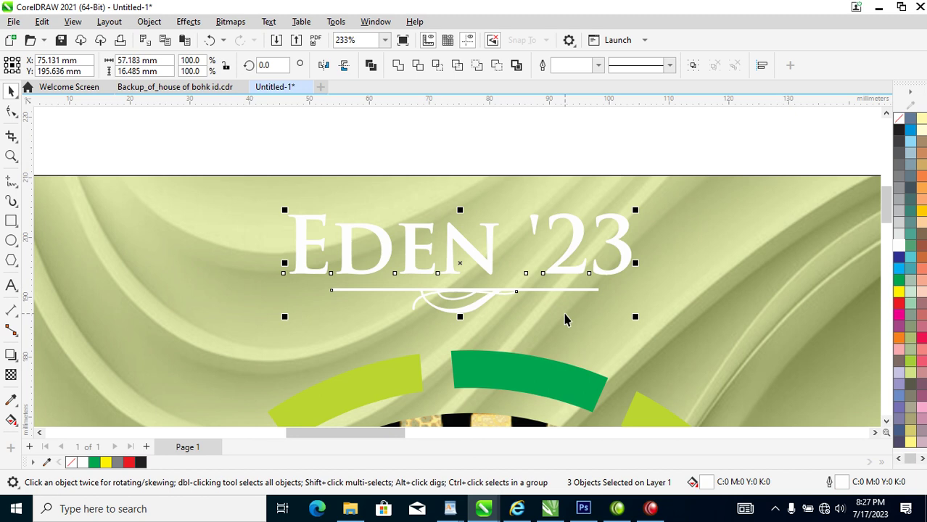
- Inside the page's PowerClip, recolour the circular frame's upper-right lime segment to dark green C93 M38 Y100 K39
scroll(568, 319, "down", 5)
key("z")
left_click_drag(435, 263, 713, 449)
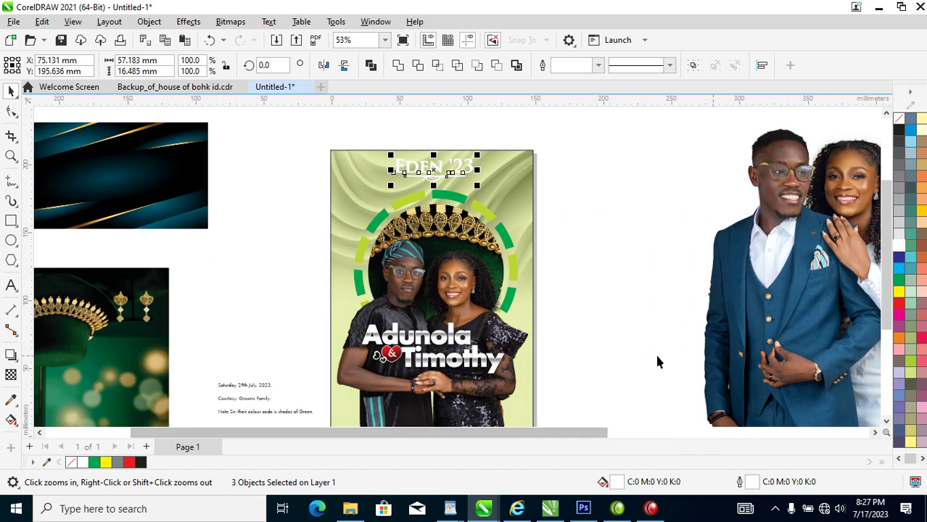
left_click(509, 246)
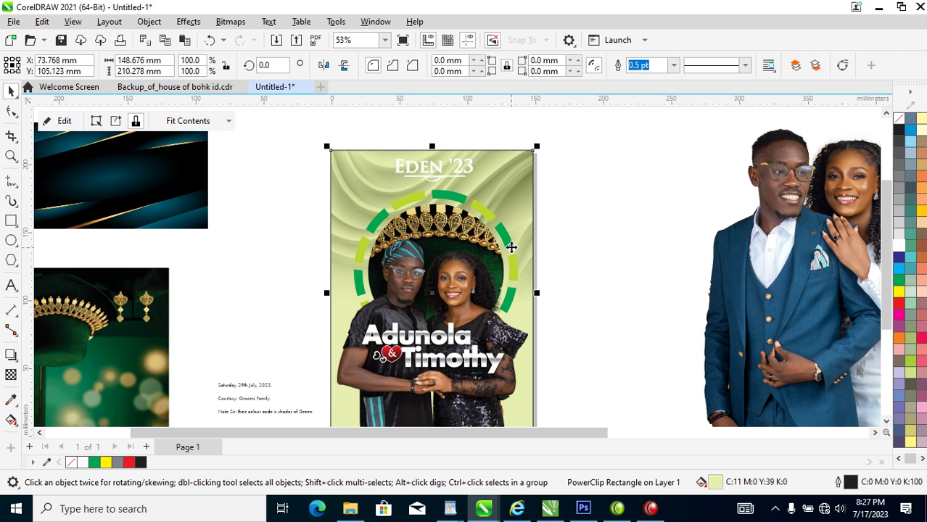
left_click(481, 212, "ctrl")
left_click(488, 213)
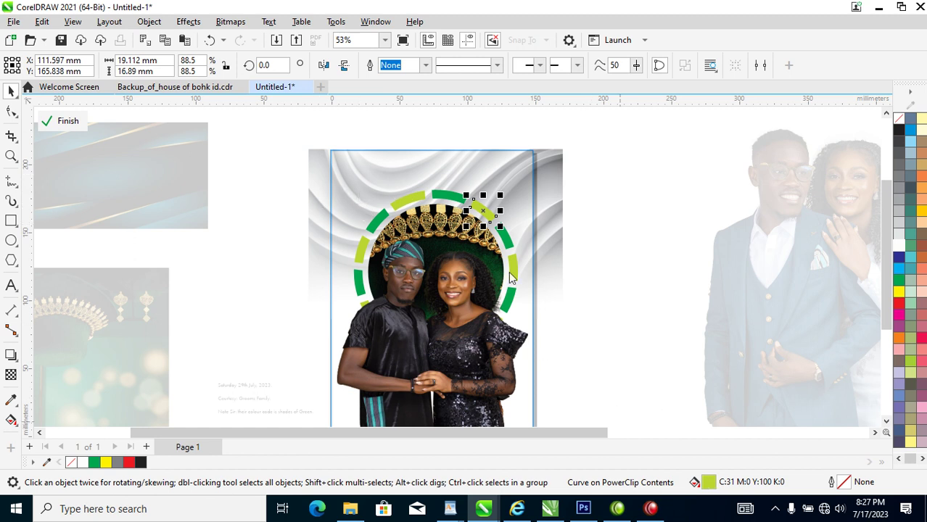
key("shift+F11")
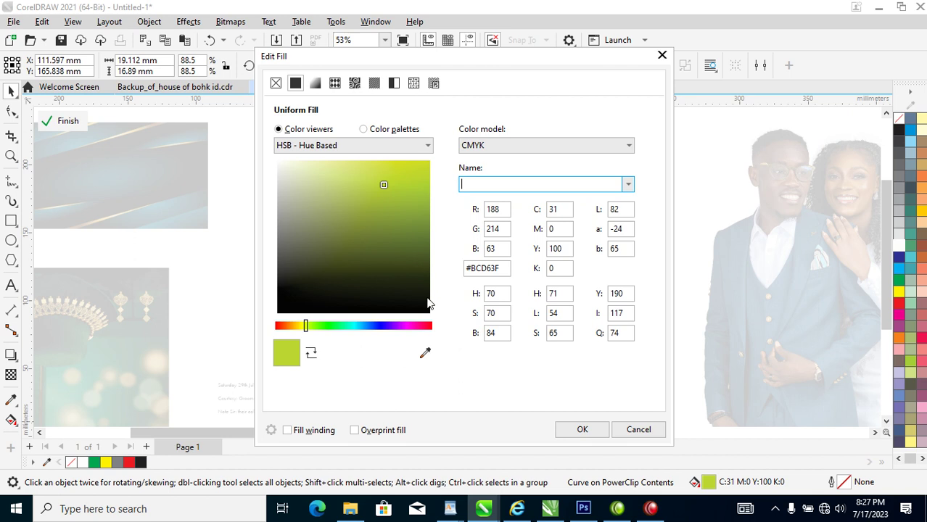
left_click_drag(428, 304, 431, 273)
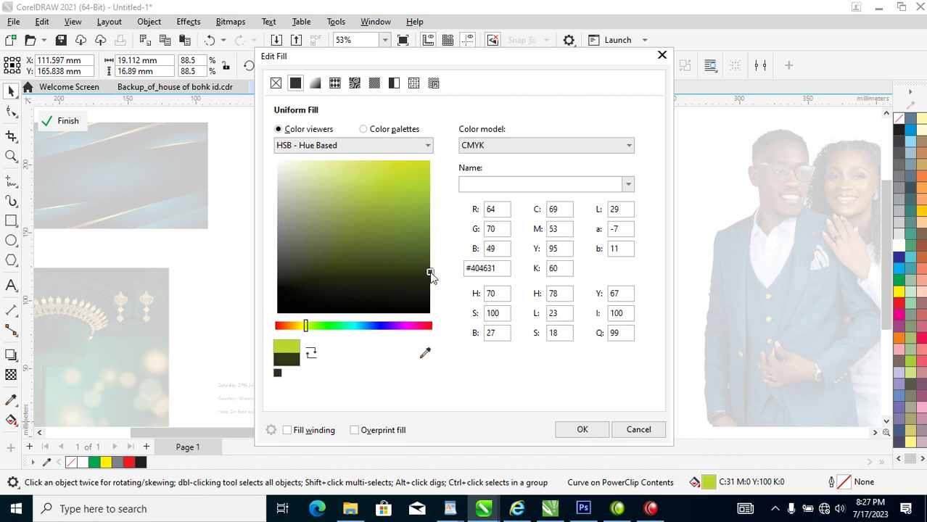
left_click(338, 326)
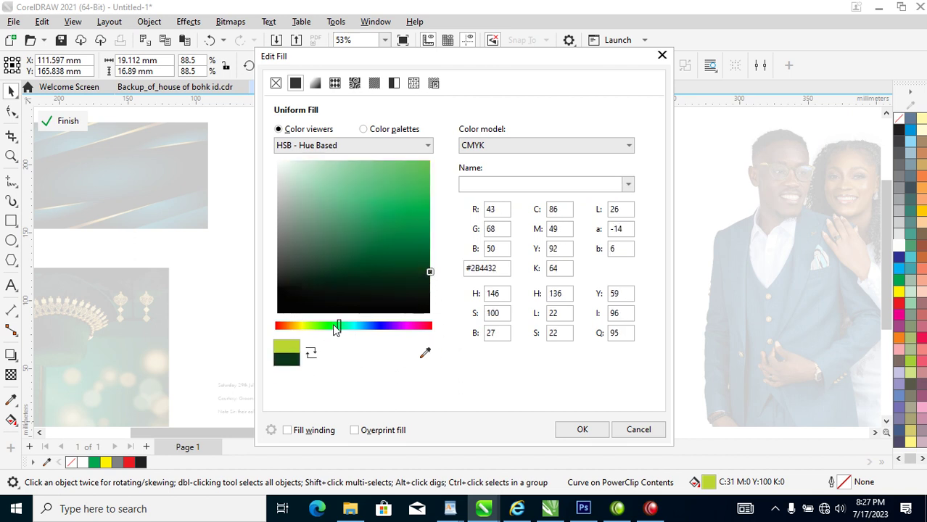
left_click(429, 257)
left_click(583, 430)
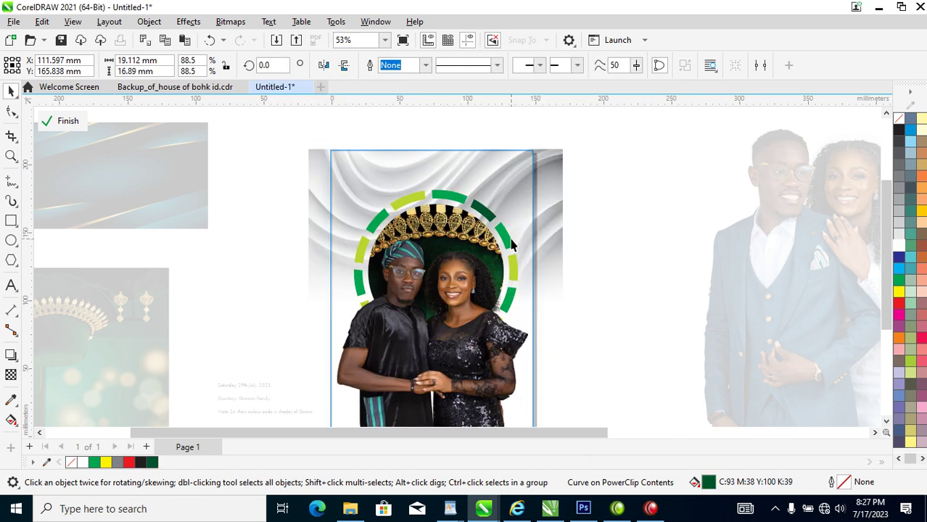
- Apply the same dark green to the remaining lime segments of the circular frame and finish editing the PowerClip
left_click(512, 266)
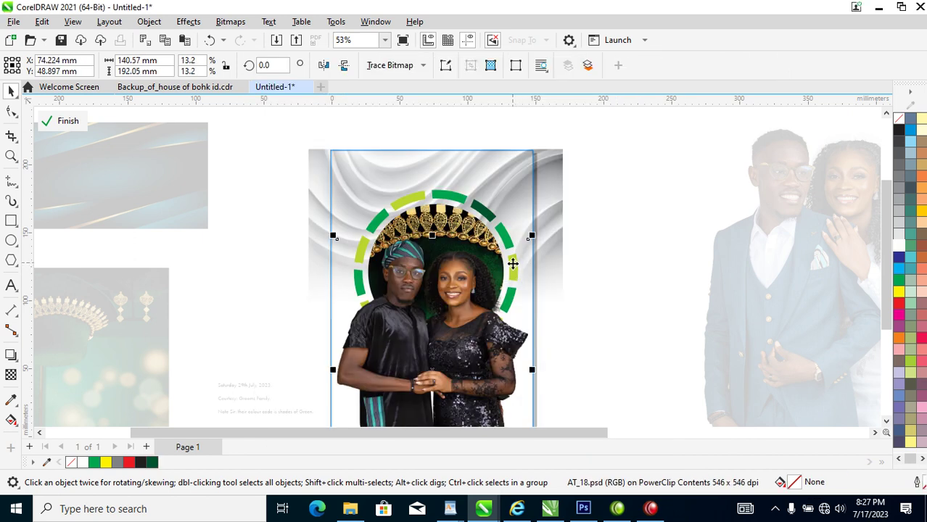
left_click_drag(631, 248, 404, 327)
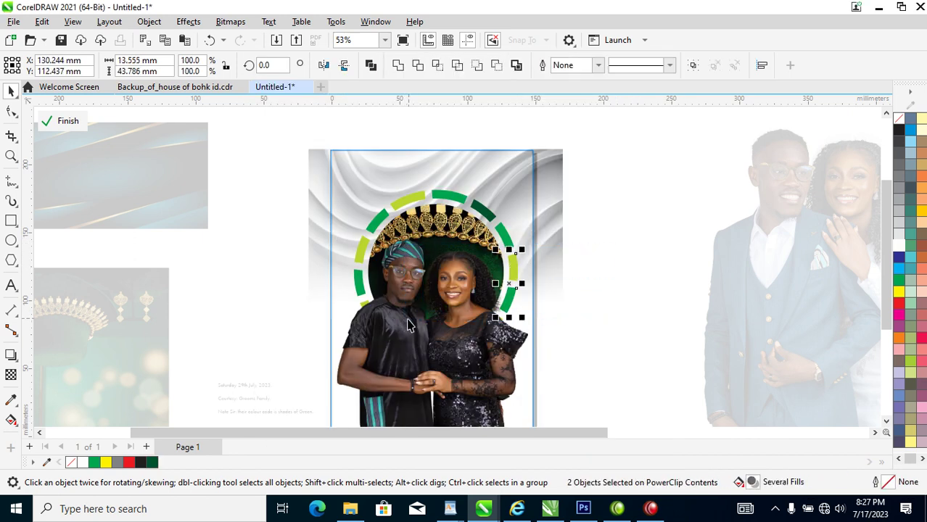
left_click_drag(324, 208, 457, 285)
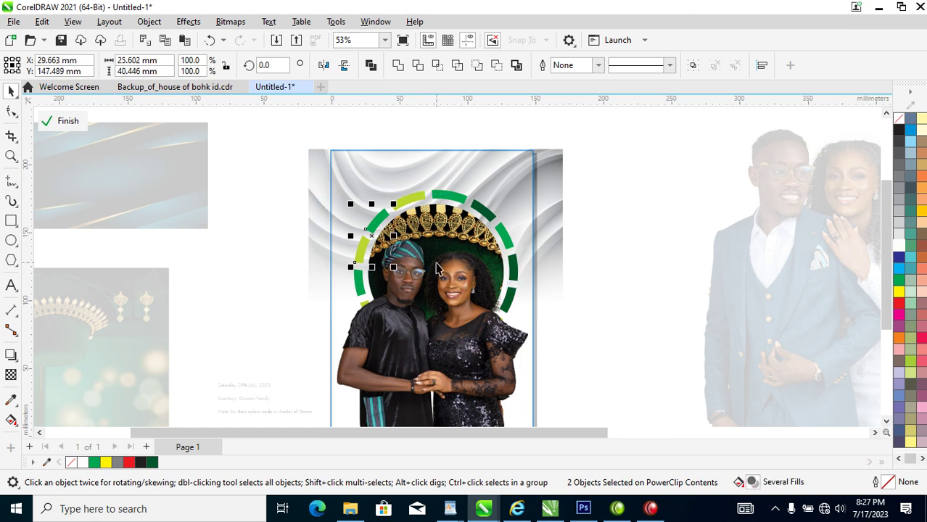
key("ctrl+r")
left_click(420, 200)
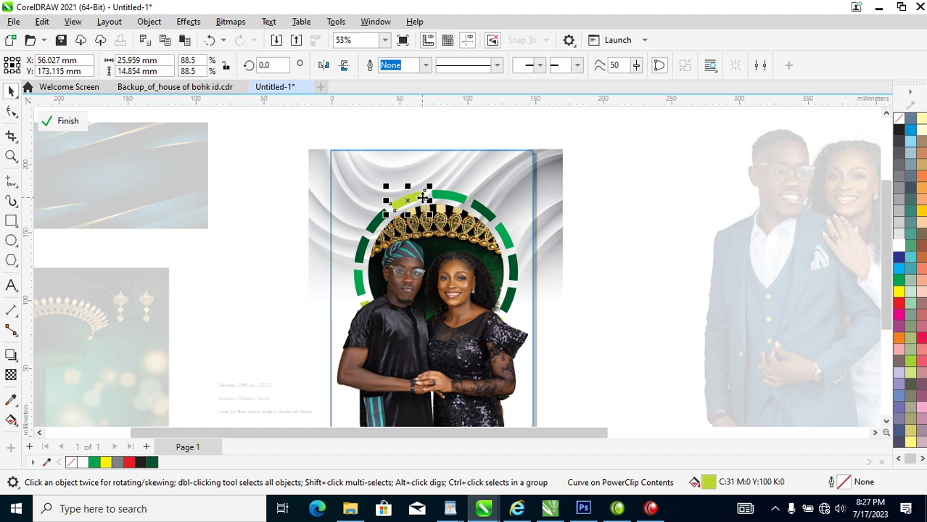
key("ctrl+r")
left_click(625, 307)
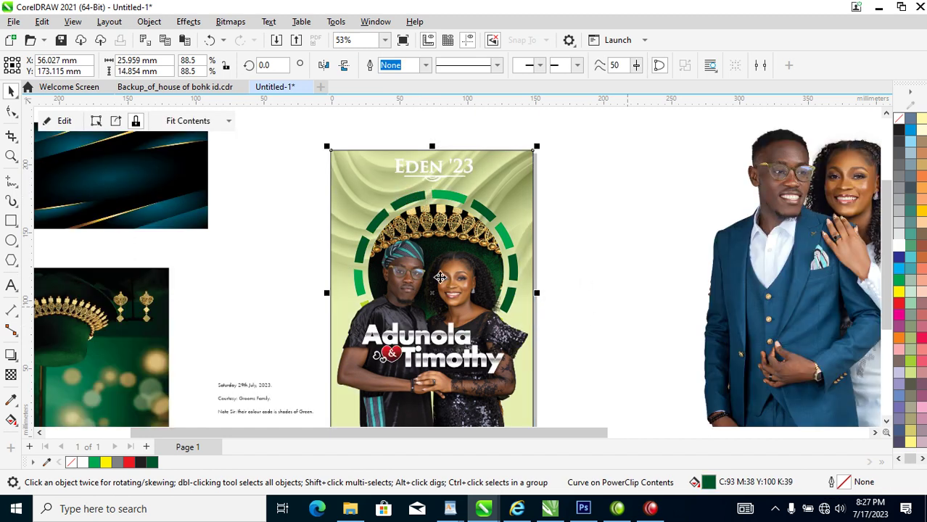
left_click(549, 209)
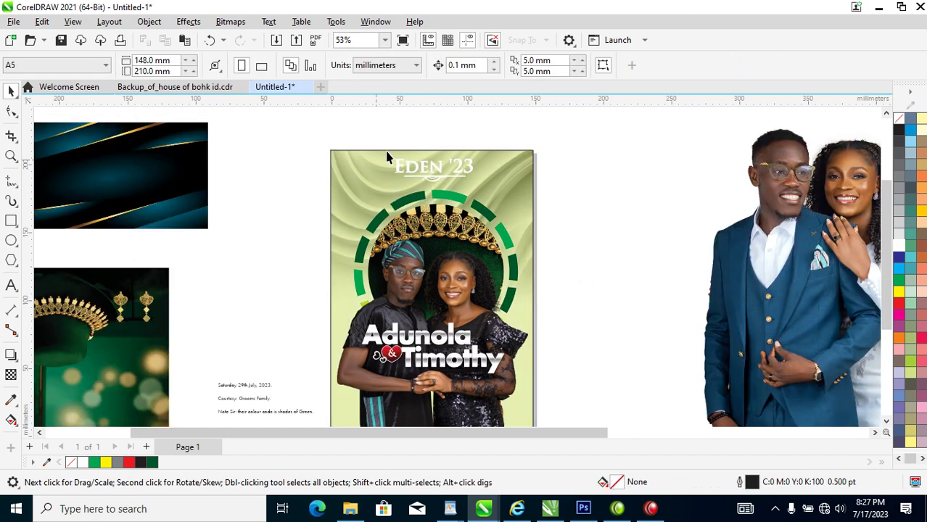
- Move the wavy background texture inside the PowerClip from the top of the page down to its lower part
left_click(517, 190)
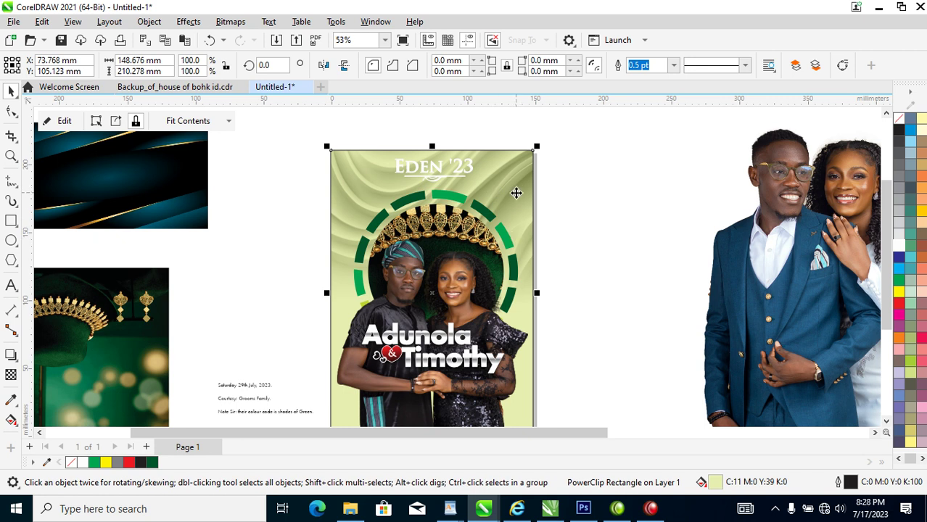
left_click(486, 176)
left_click(486, 176, "ctrl")
left_click_drag(486, 176, 486, 348)
left_click_drag(529, 417, 534, 374)
left_click(587, 262)
- Give the Eden '23 heading, line and swash a dark green C93 M38 Y100 K39 fill and outline, and reposition them slightly
scroll(587, 263, "down", 2)
key("z")
left_click_drag(184, 132, 633, 399)
left_click_drag(549, 188, 596, 205)
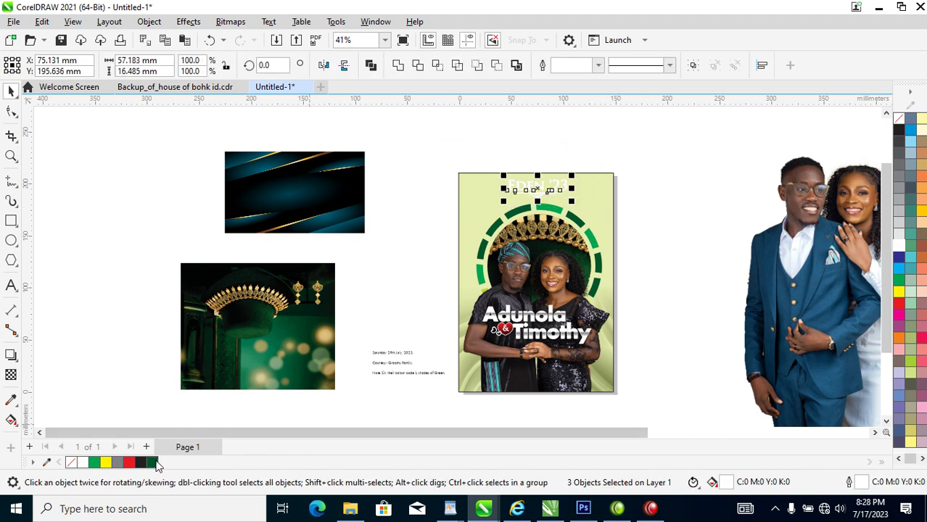
left_click(154, 464)
right_click(154, 464)
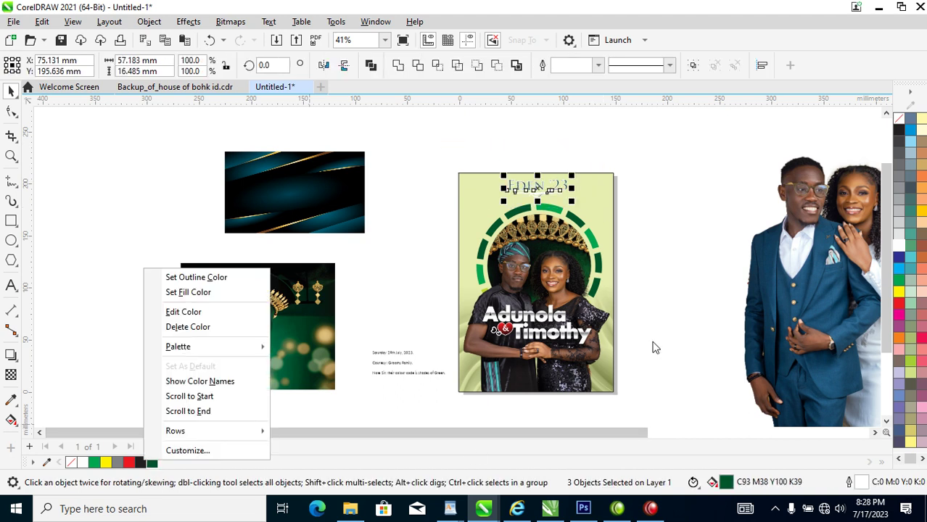
left_click(207, 280)
left_click_drag(539, 191, 537, 187)
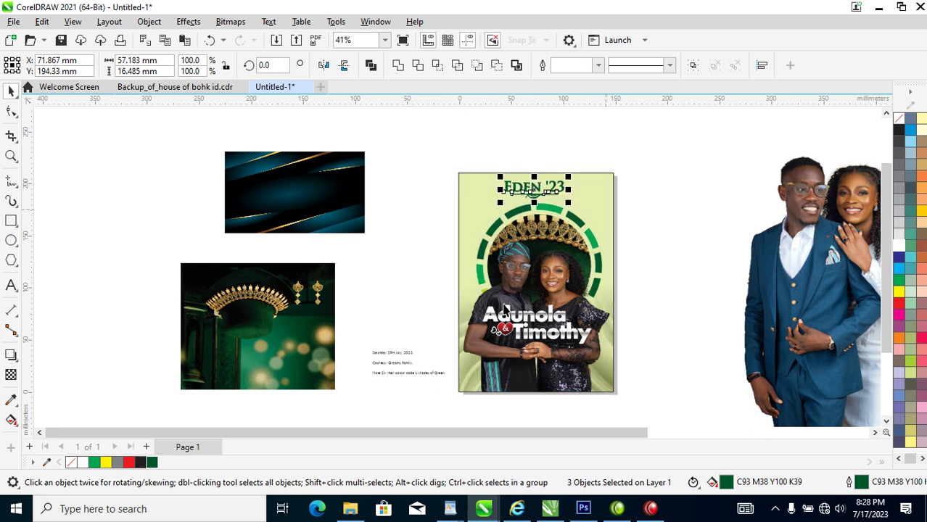
- Move the two loose background images farther away from the page, clear of the event-detail text lines
left_click_drag(320, 206, 159, 192)
left_click_drag(247, 320, 79, 204)
left_click_drag(336, 317, 415, 391)
key("z")
left_click_drag(342, 297, 710, 428)
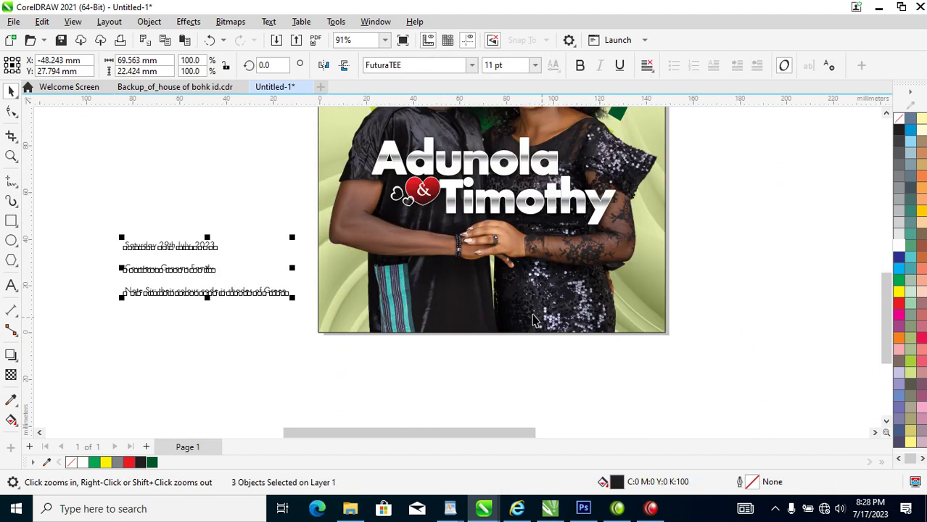
key("Escape")
- Place the "Saturday 29th July, 2023." and "Courtesy: Grooms Family." lines over the couple's lower part and fill the date white
left_click_drag(213, 251, 470, 291)
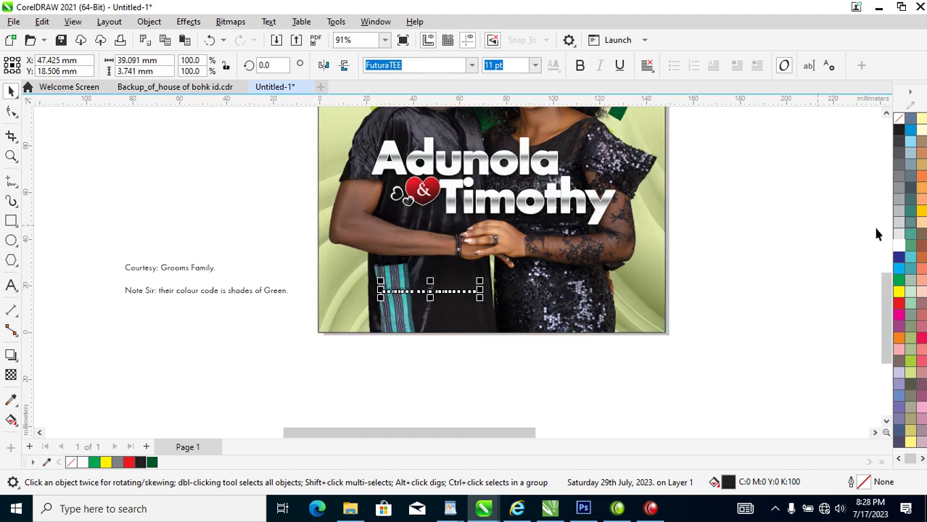
left_click(898, 247)
key("z")
left_click_drag(40, 216, 710, 365)
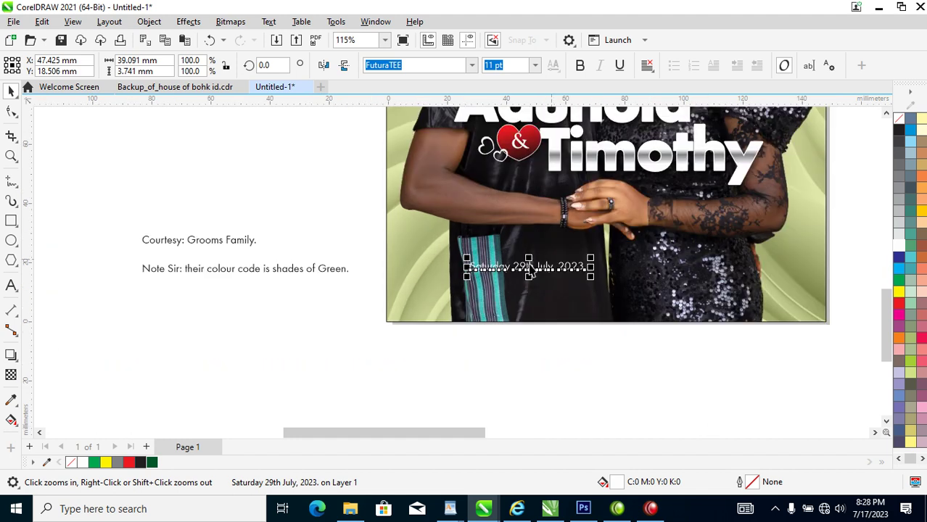
left_click_drag(581, 267, 598, 276)
left_click_drag(243, 246, 593, 293)
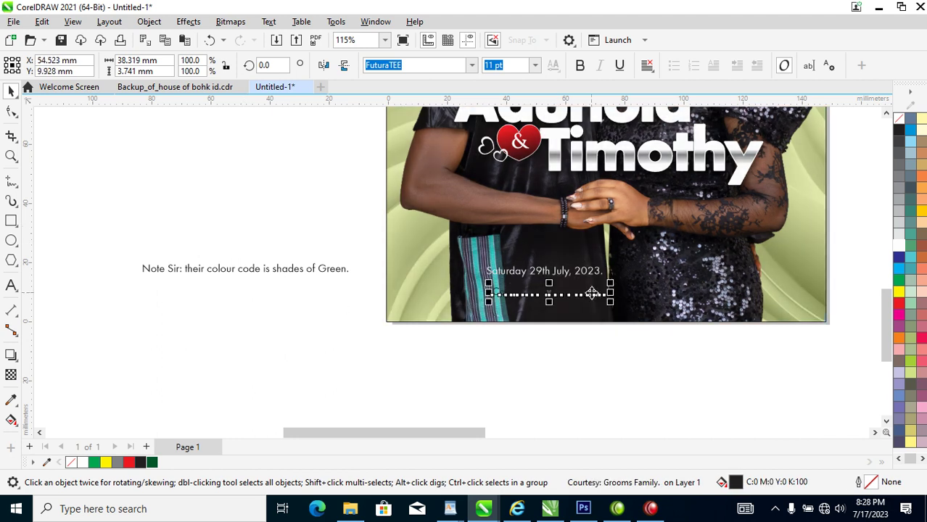
- Draw a rectangle about 169 x 52 mm across the lower part of the page and fill it dark green
left_click(11, 221)
left_click_drag(346, 176, 845, 330)
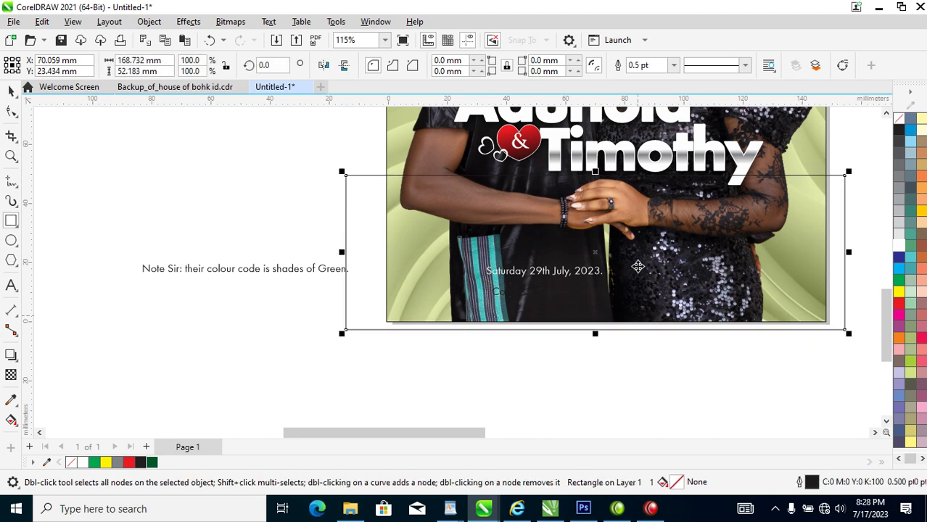
key("space")
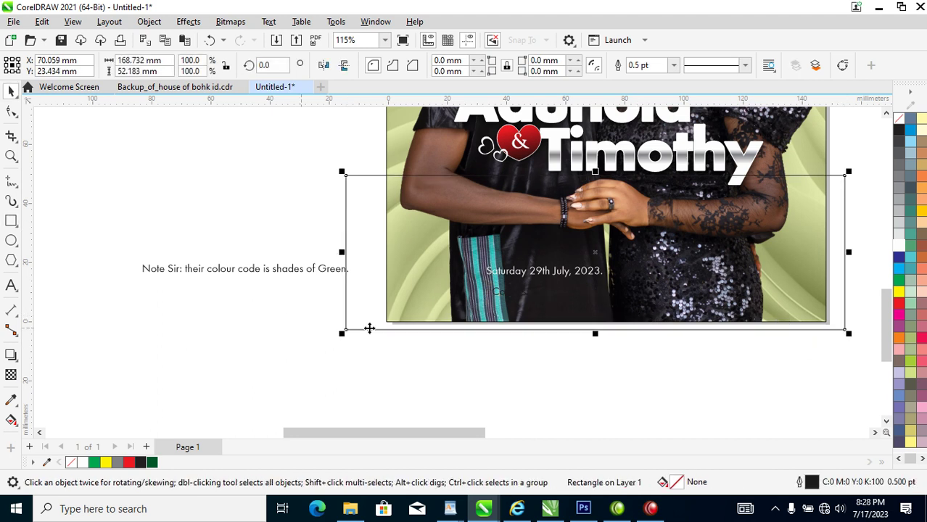
left_click(153, 463)
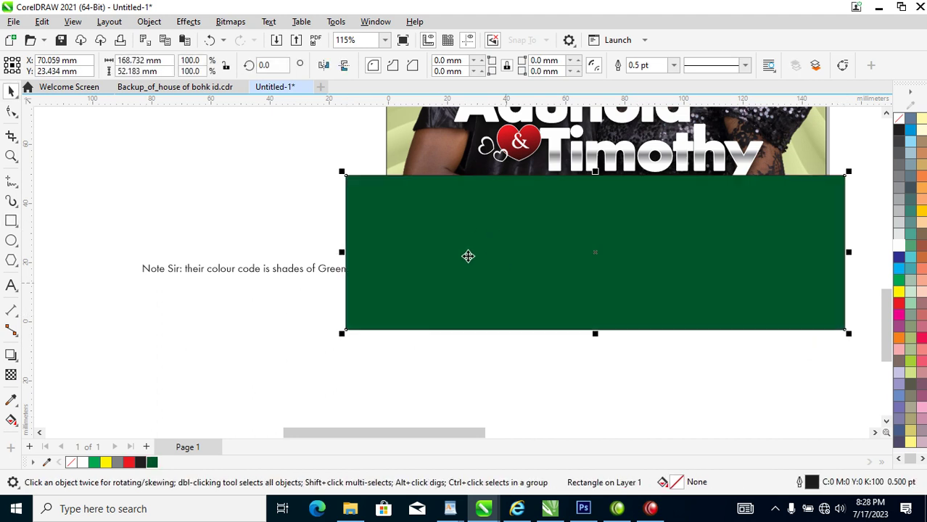
- Apply a linear fountain transparency to the green rectangle so it fades out upwards from the page's lower edge
left_click(11, 375)
left_click_drag(594, 301, 594, 190)
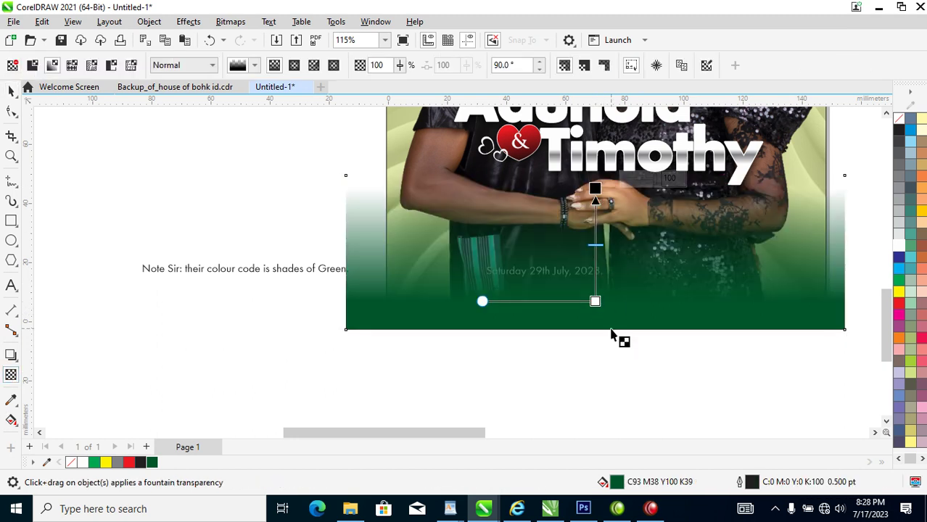
left_click_drag(595, 301, 595, 275)
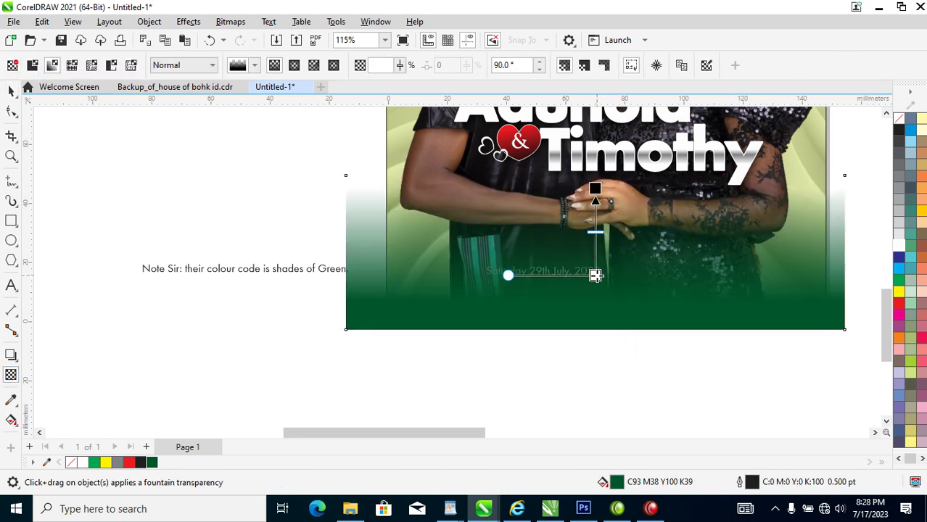
key("space")
- Place the faded green rectangle inside the page's PowerClip and position it along the page's lower edge behind the text
left_click_drag(716, 313, 683, 247)
left_click(754, 341)
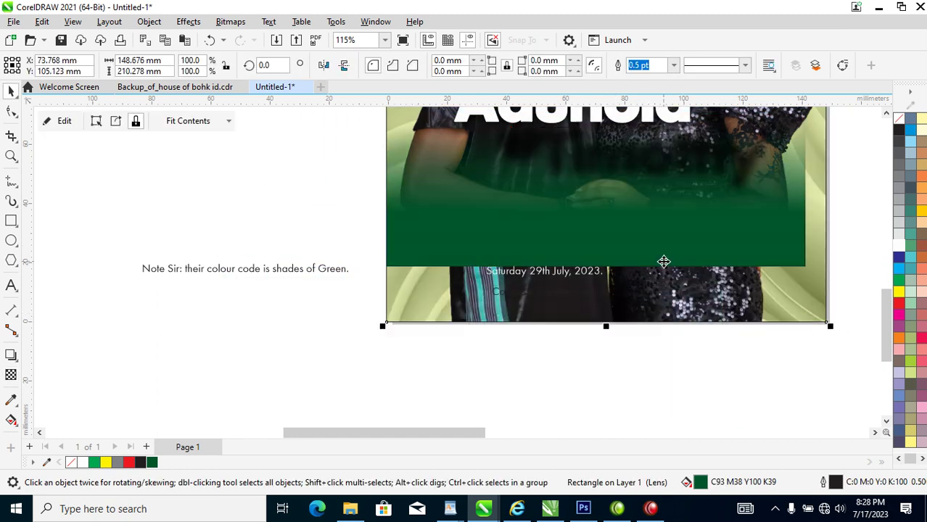
left_click(660, 239, "ctrl")
left_click_drag(724, 304, 722, 308)
left_click(671, 378)
- Shift the date line up and to the left, and fill the "Courtesy: Grooms Family." line white
left_click_drag(599, 277, 566, 270)
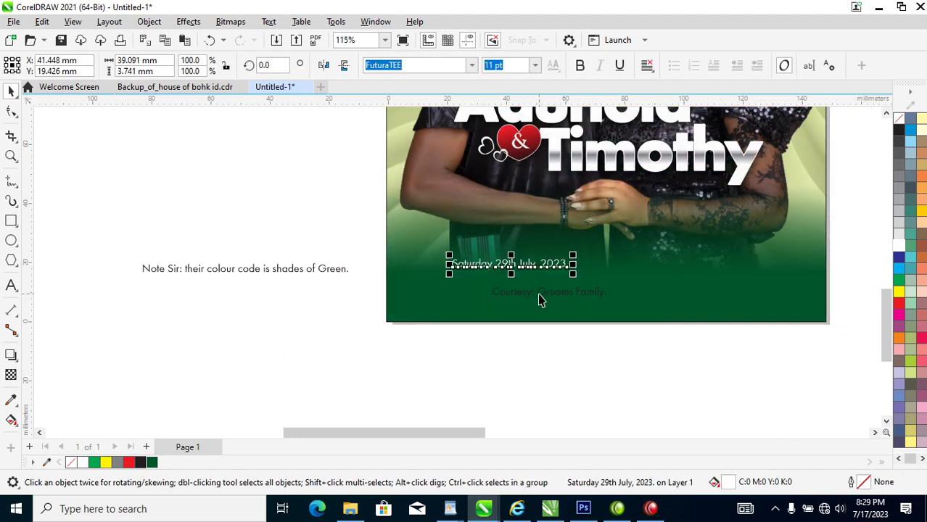
left_click(539, 299)
left_click(898, 245)
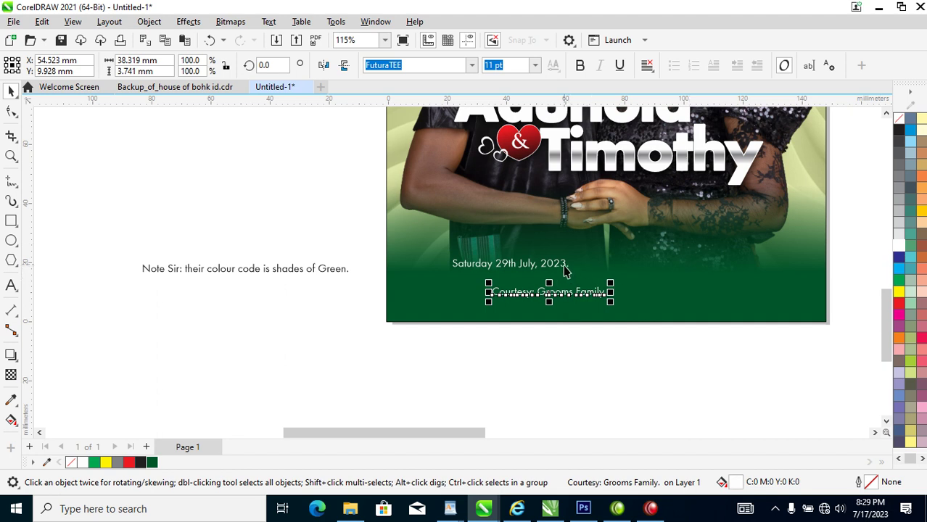
- Enlarge the date and courtesy lines together to about 184% and move the courtesy line beside the date
left_click(566, 268, "shift")
left_click_drag(611, 261, 738, 220)
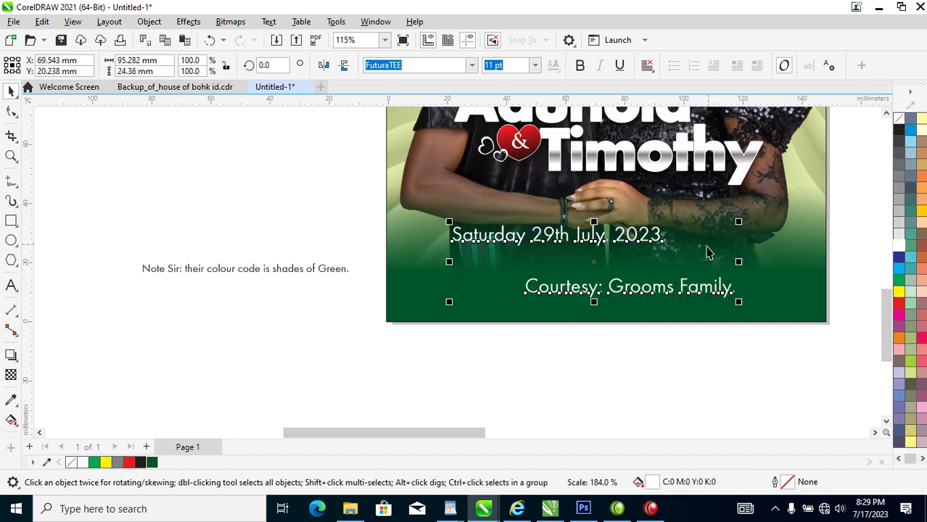
left_click(575, 373)
left_click_drag(656, 291, 701, 262)
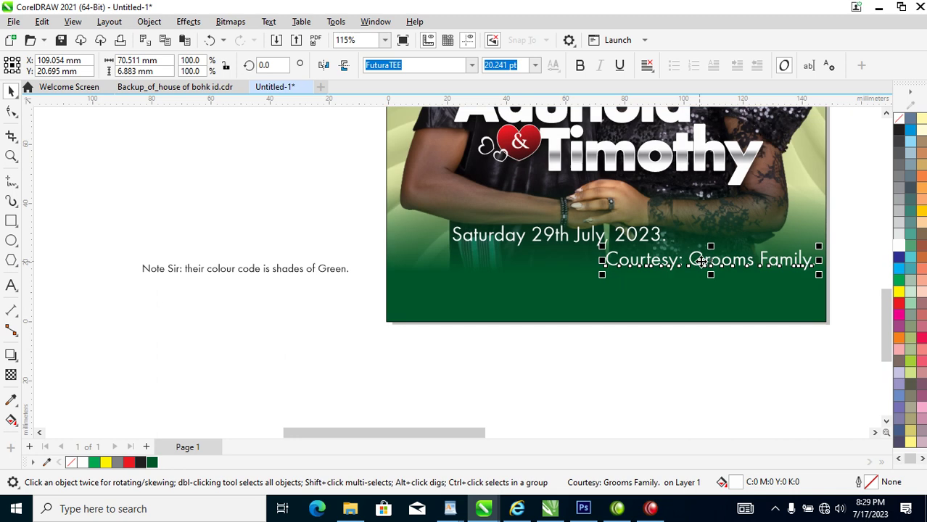
- Break the date text into three lines: "Saturday", "29th July," and "2023."
double_click(531, 246)
key("Return")
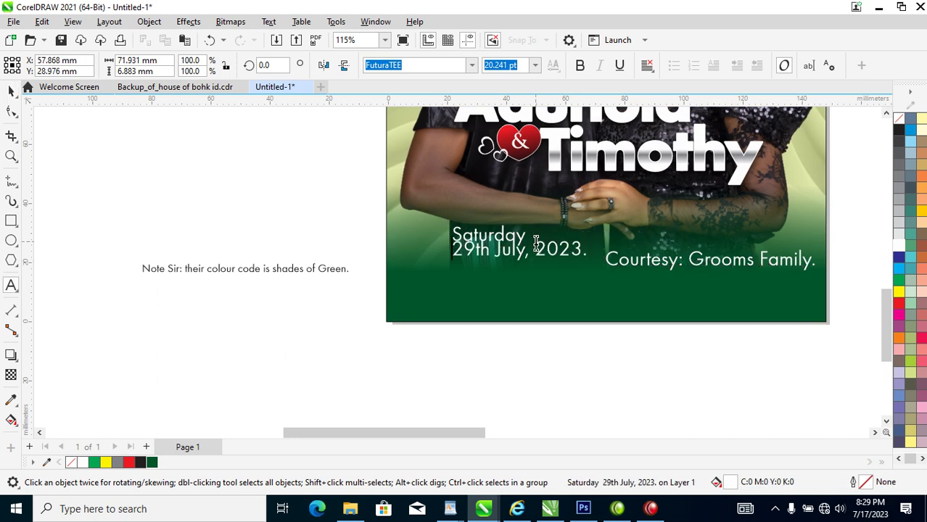
left_click(539, 252)
key("Return")
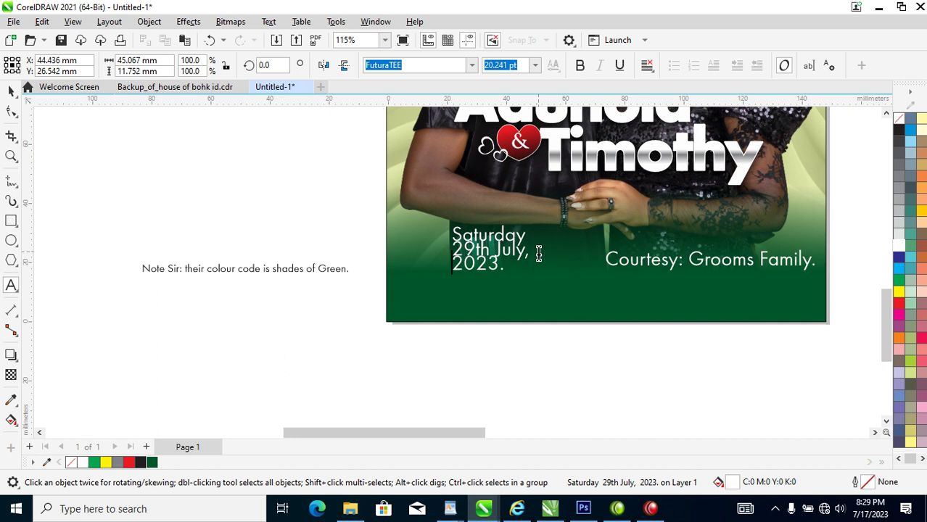
- Move the three-line date down on the green band and increase its line spacing
key("ctrl+space")
left_click_drag(512, 287, 513, 303)
key("F10")
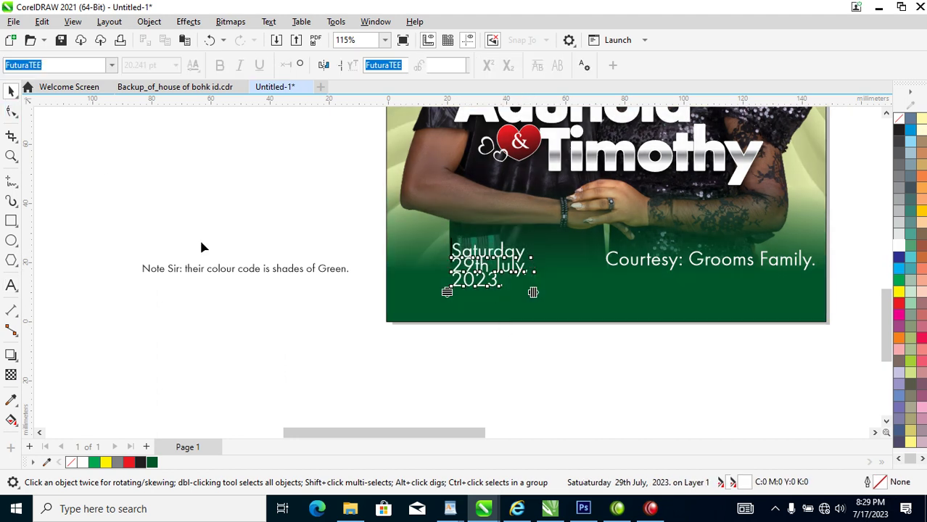
left_click_drag(447, 293, 451, 309)
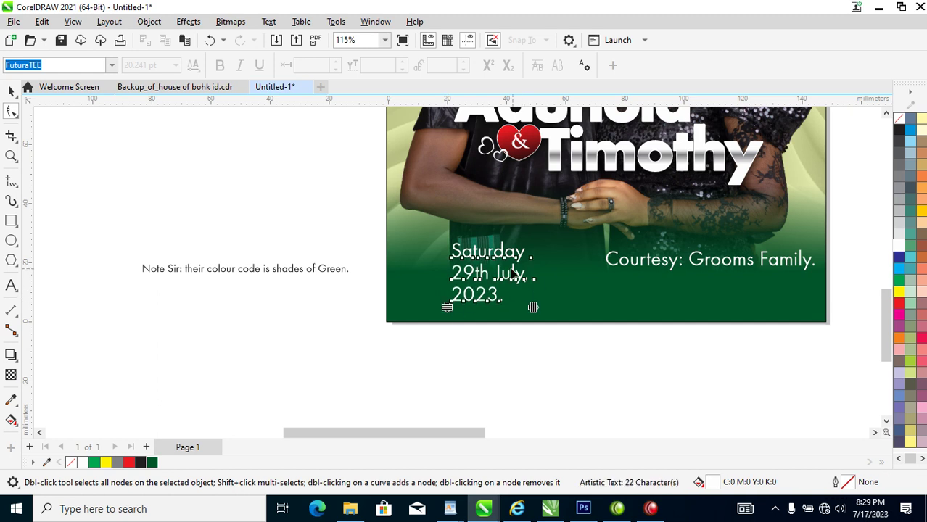
- Make "29th" bold in the date text and remove the comma after "July"
key("space")
key("F8")
left_click_drag(483, 276, 511, 273)
left_click(556, 277)
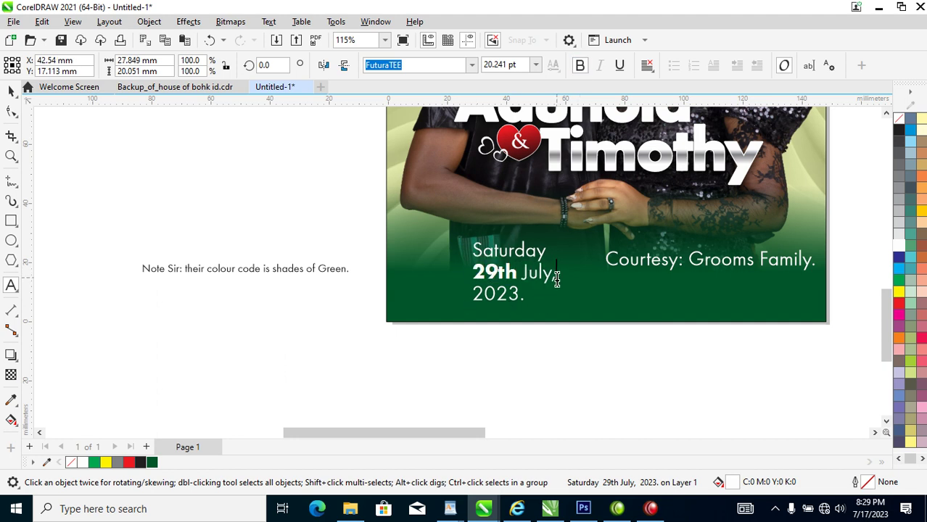
key("BackSpace")
key("ctrl+space")
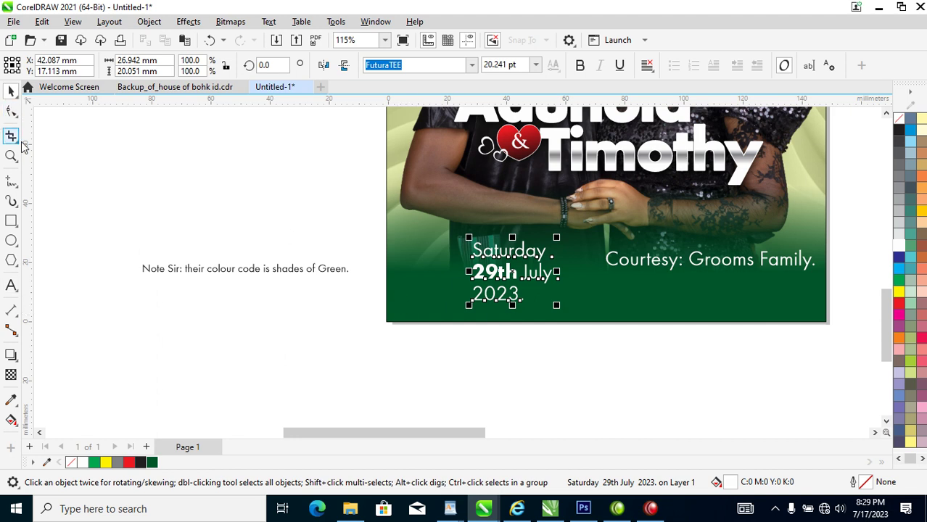
- Draw a vertical line about 28 mm long just left of the date text and colour its outline white
left_click(12, 182)
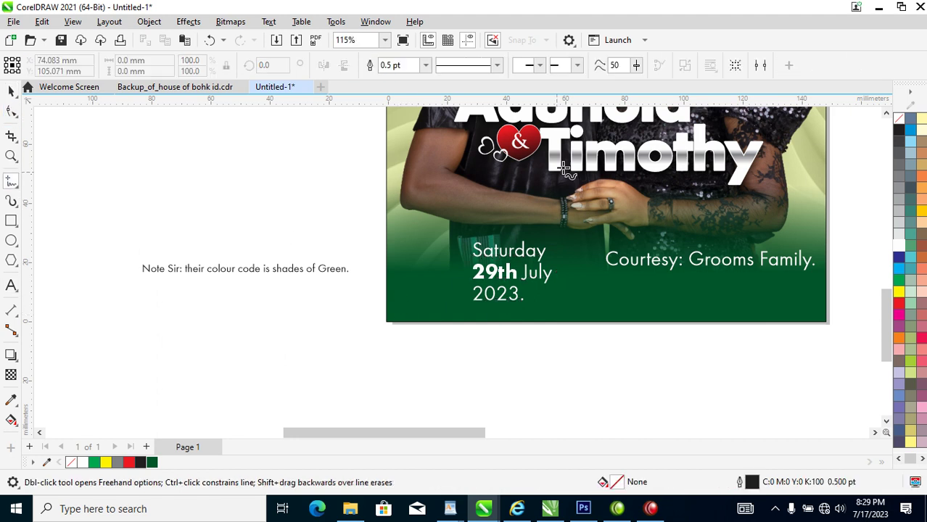
left_click(459, 222)
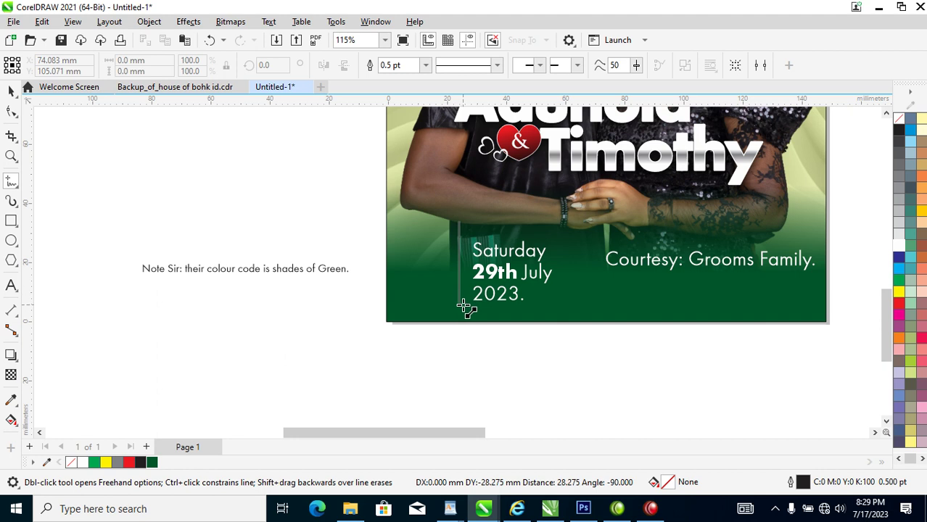
left_click(460, 305)
right_click(898, 246)
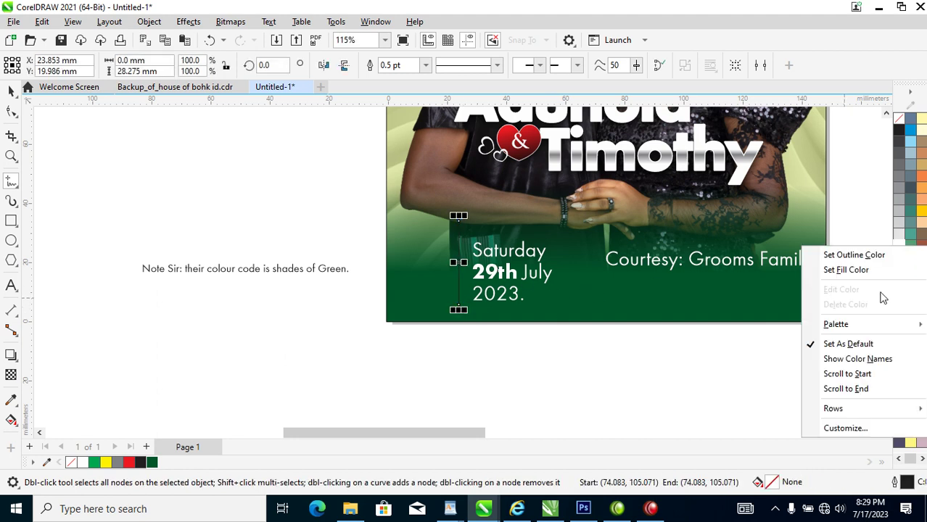
left_click(860, 255)
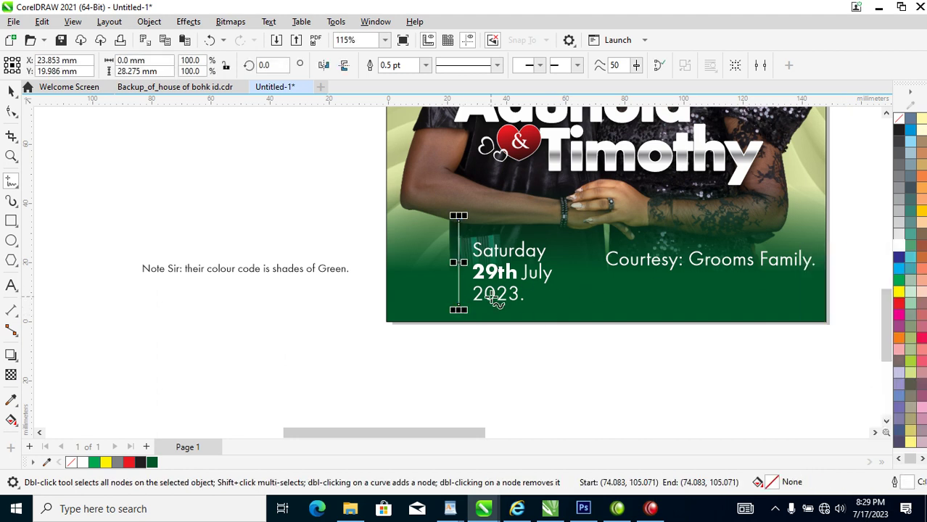
- Give the vertical line a dotted outline style and a width of 1 pt
key("F12")
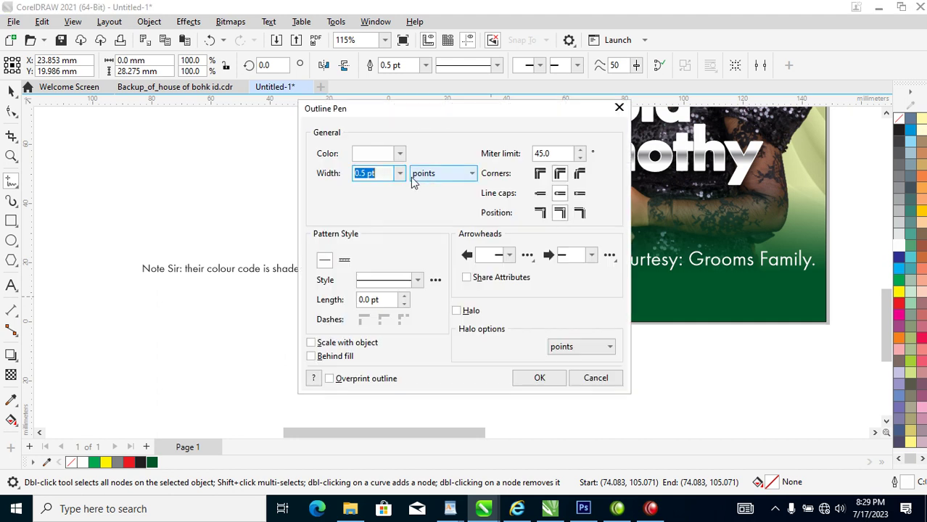
left_click(418, 281)
left_click(428, 403)
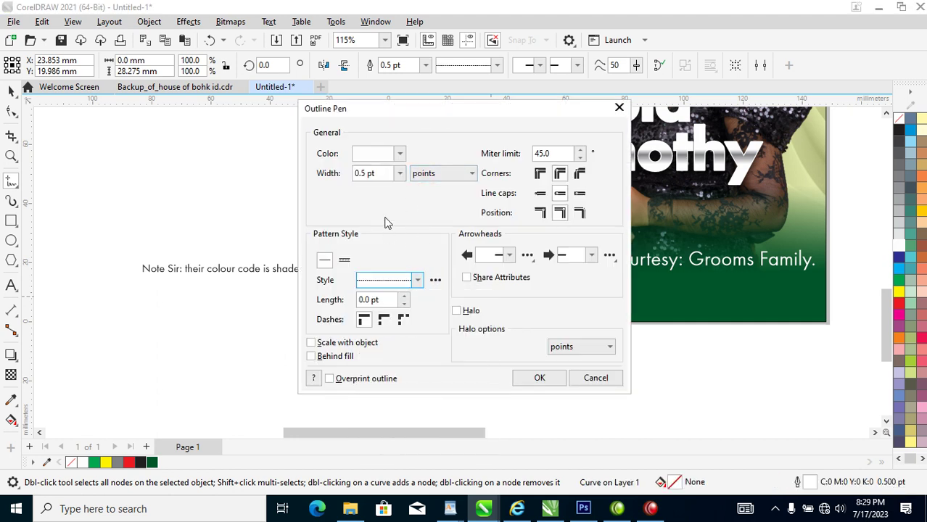
left_click(375, 154)
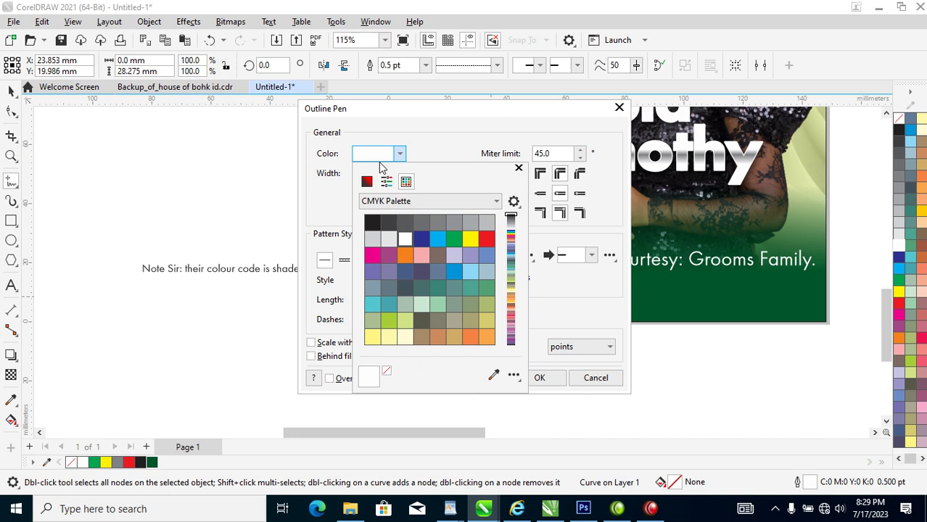
left_click(411, 140)
left_click_drag(382, 172, 315, 174)
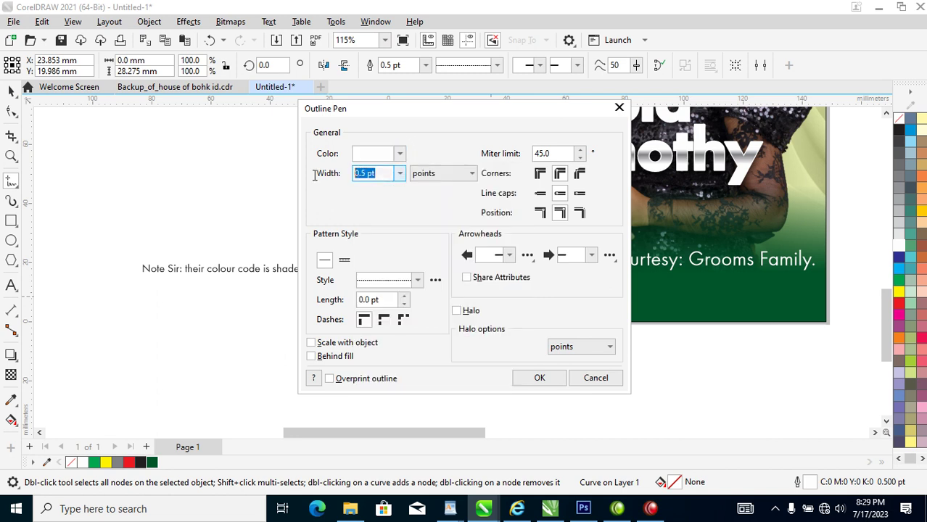
key("Return")
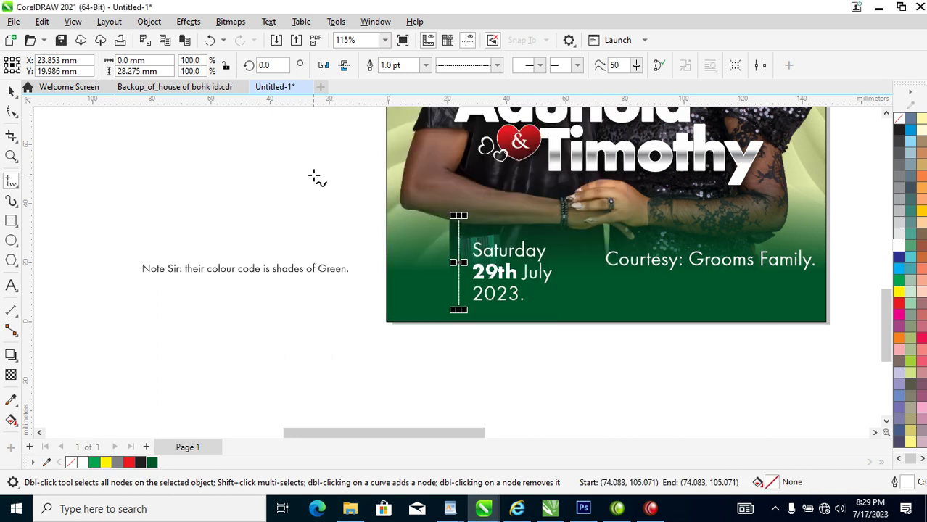
- Duplicate the vertical line rotated to horizontal and place the copy above "Saturday", crossing the vertical line near its upper end
key("space")
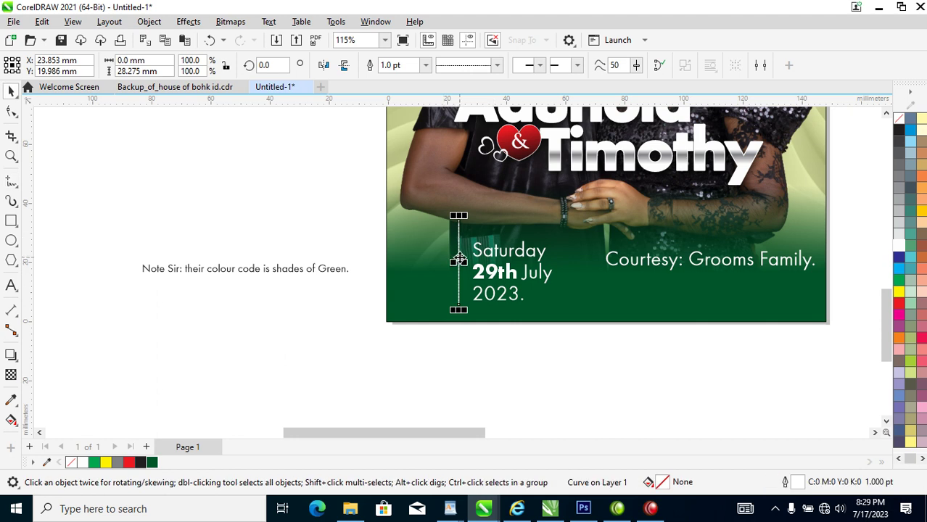
left_click(458, 260)
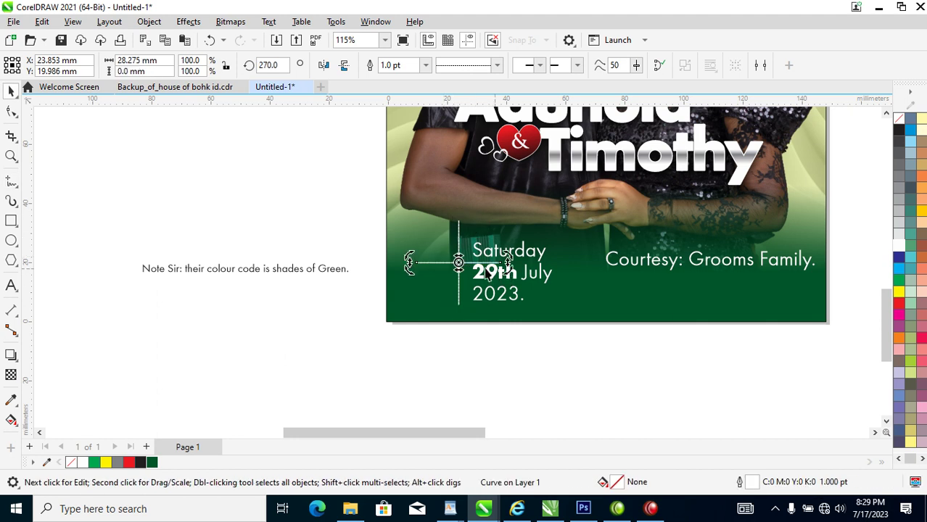
right_click(490, 252)
left_click(408, 243)
key("z")
left_click_drag(373, 206, 661, 341)
key("space")
left_click_drag(388, 236, 465, 178)
- Change both white lines beside the date to a dashed outline style with longer dashes
left_click(320, 140, "shift")
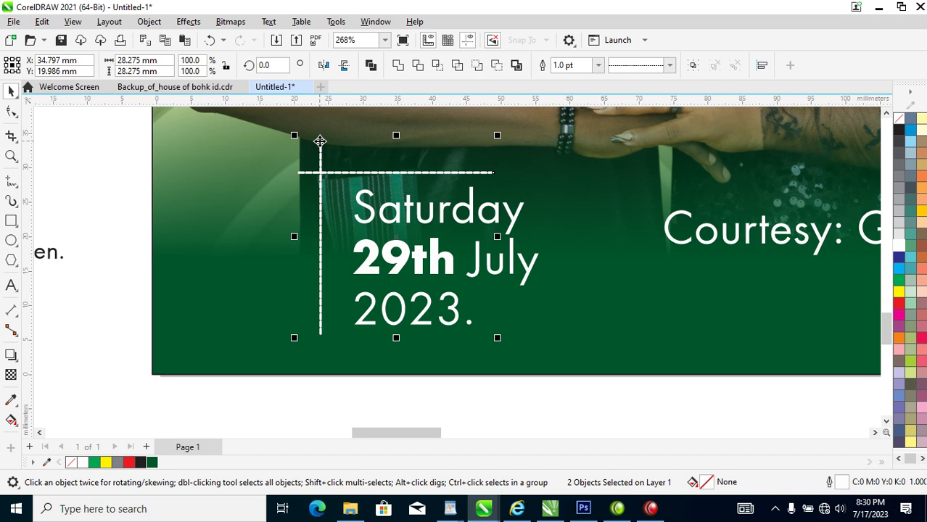
key("F12")
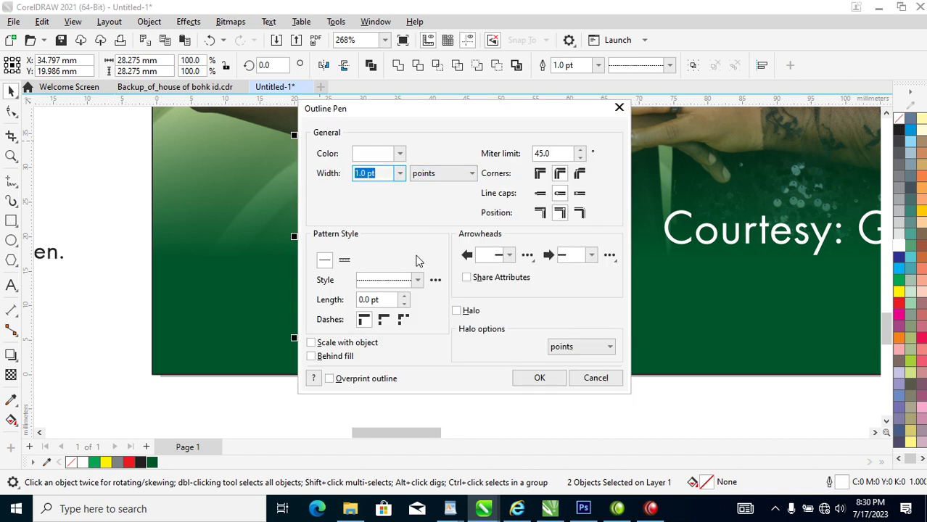
left_click(417, 280)
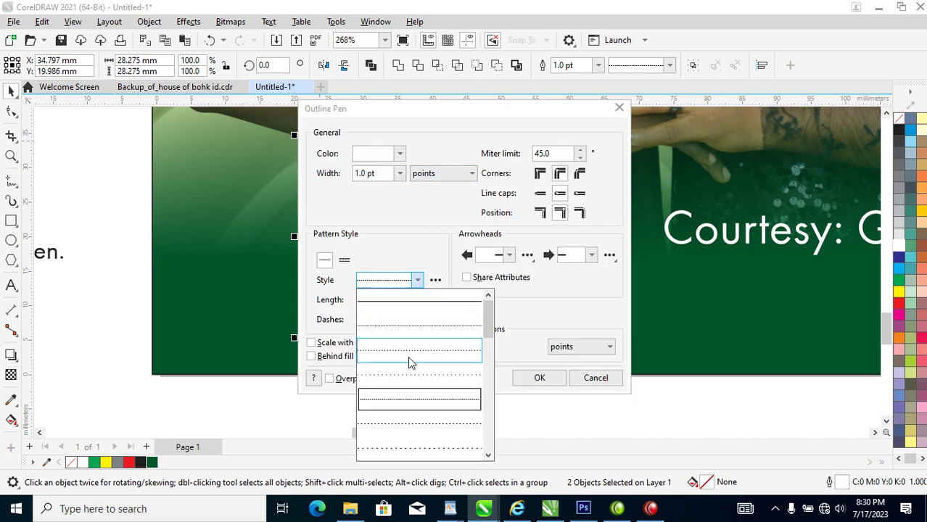
left_click(426, 433)
left_click(543, 380)
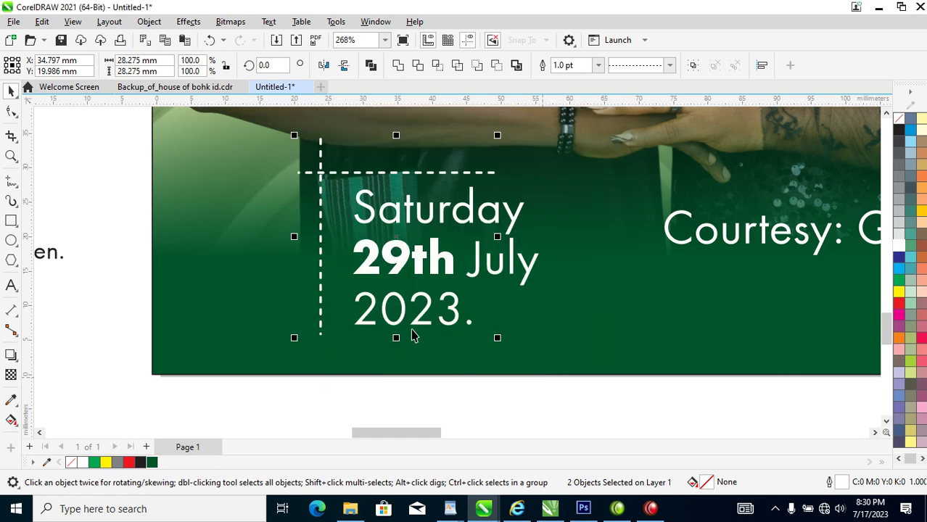
- Remove the full stop after "Family" in the courtesy line
scroll(457, 338, "down", 3)
left_click_drag(542, 188, 694, 264)
left_click_drag(687, 303, 670, 322)
double_click(671, 322)
key("BackSpace")
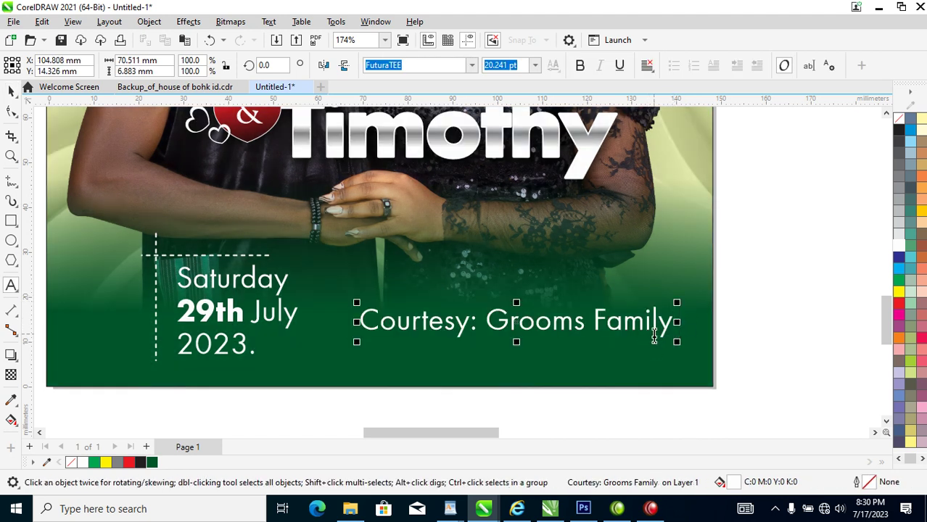
- Convert the courtesy line to uppercase and shrink it to about 14.3 pt
key("ctrl+a")
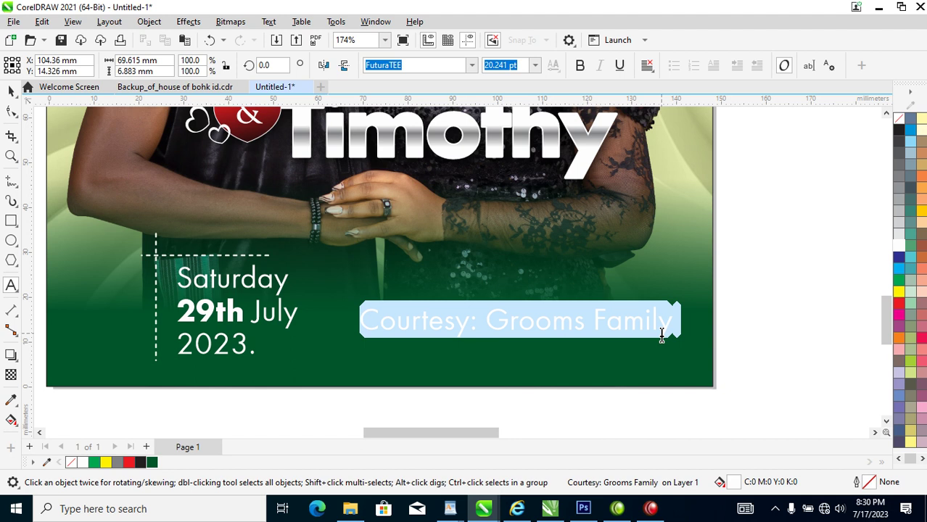
key("shift+F3")
left_click(435, 239)
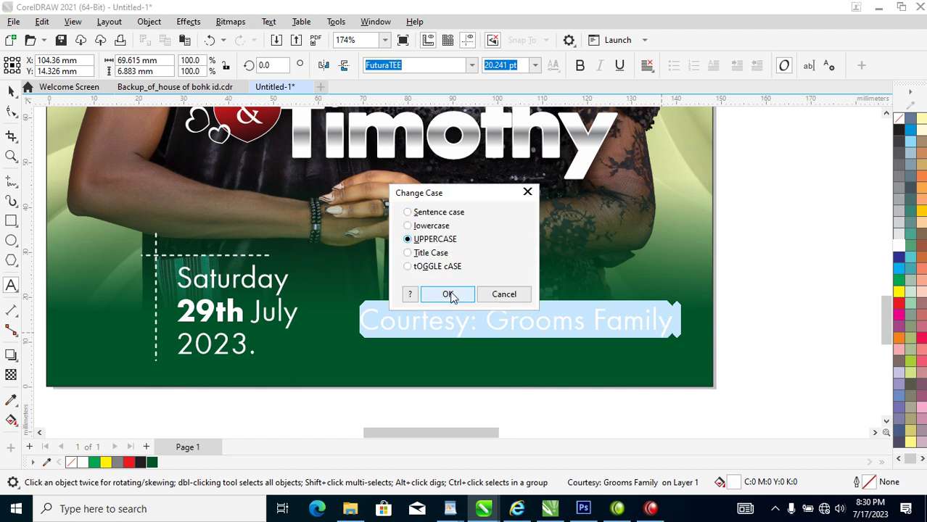
left_click(447, 293)
key("ctrl+space")
left_click_drag(759, 311, 633, 330)
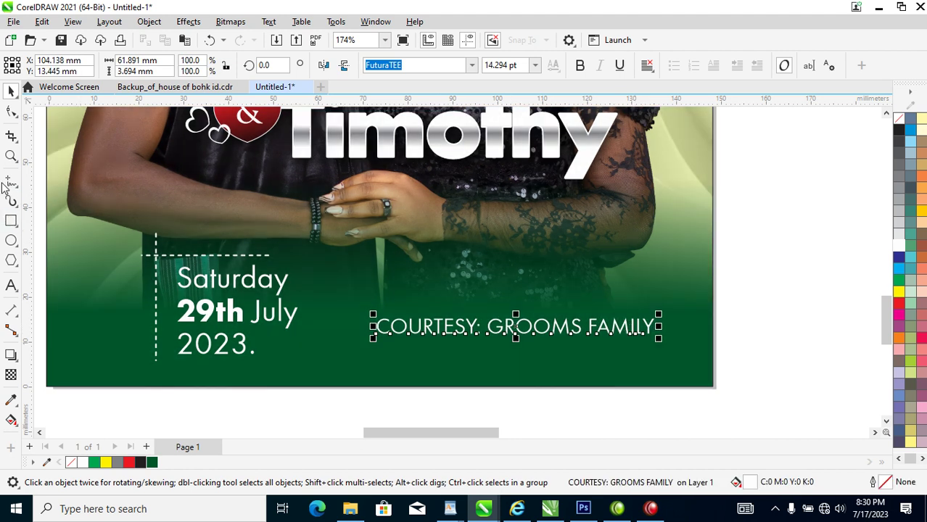
- Place a horizontal copy of the dashed line under the courtesy text, stretched to about 61 mm long
left_click_drag(265, 256, 669, 351)
key("F4")
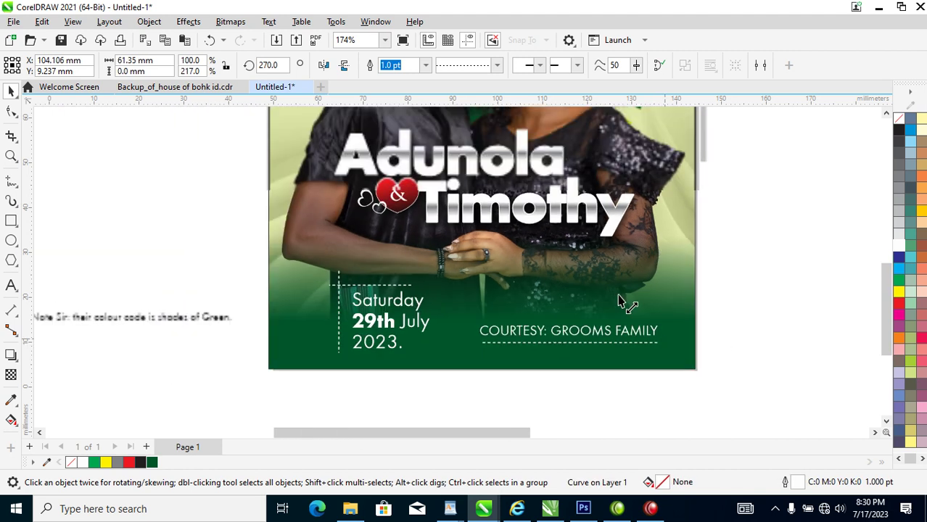
key("z")
left_click_drag(331, 124, 681, 298)
key("space")
left_click(338, 356)
key("Delete")
- Create a mirrored copy of the background PowerClip rectangle directly against the layout's left edge
left_click(526, 250)
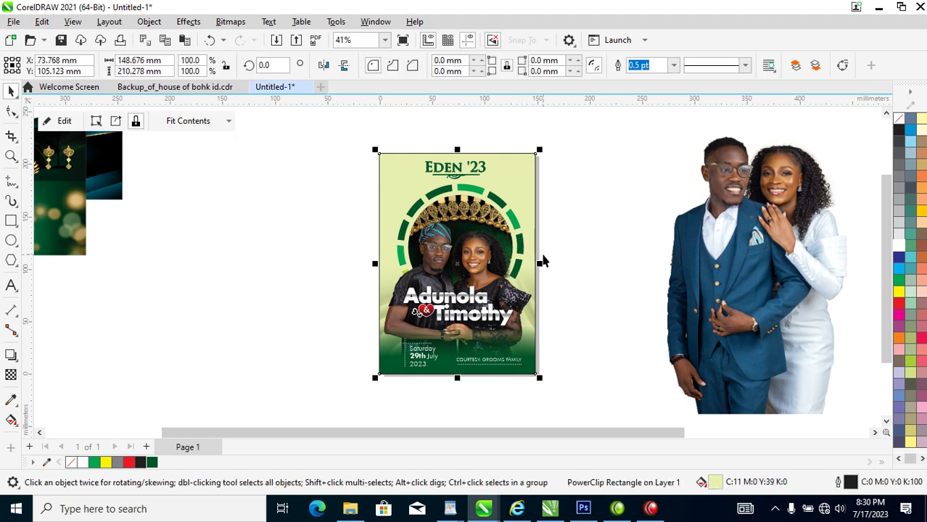
left_click_drag(540, 264, 353, 261)
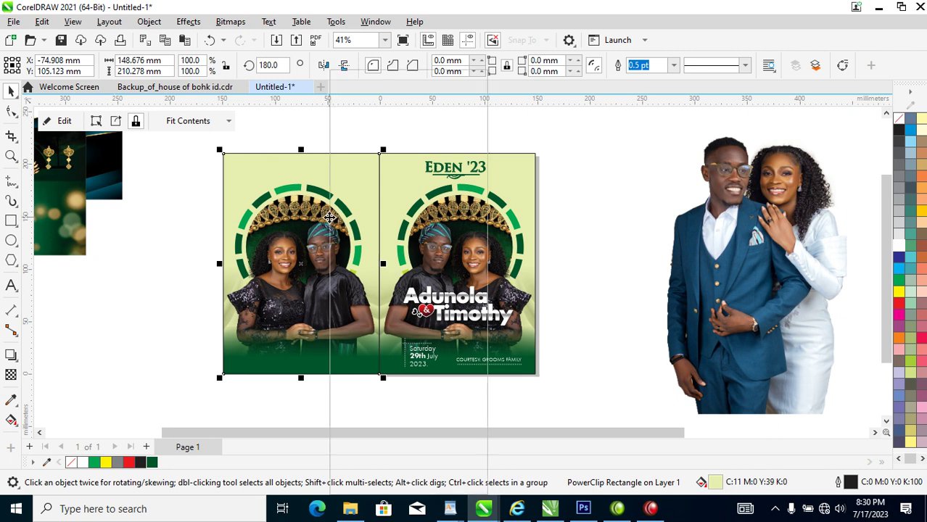
right_click(330, 218)
left_click(195, 208)
- Delete the circle holding the gold ornament from the mirrored copy, and extract and delete the remaining PowerClip contents
left_click(290, 218, "ctrl")
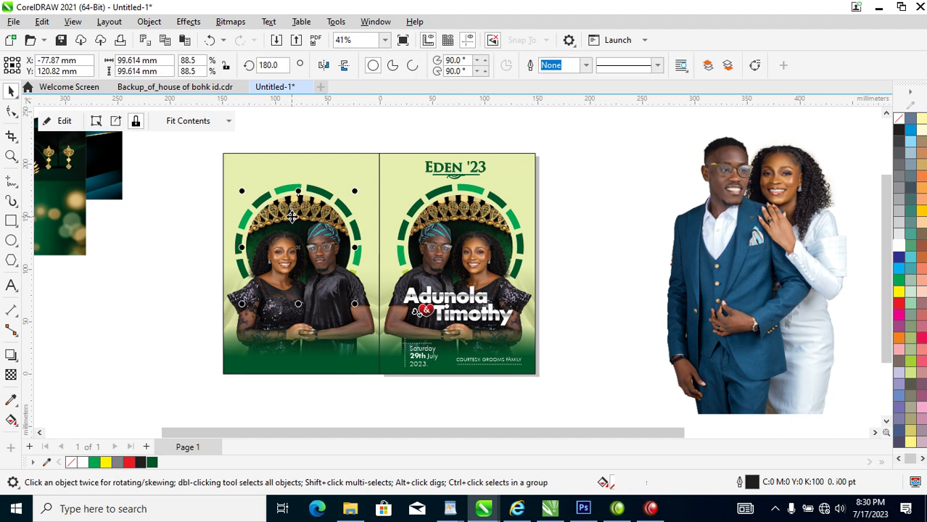
key("Delete")
left_click(339, 207, "ctrl")
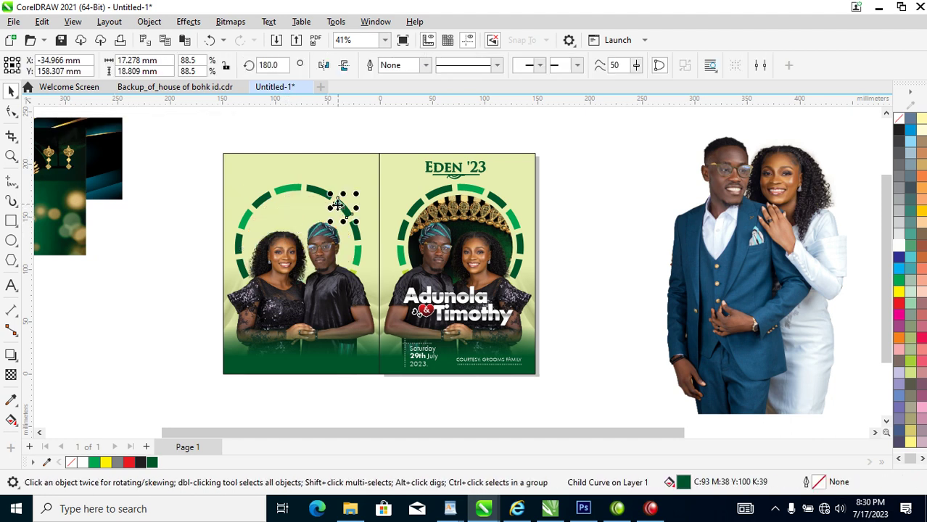
left_click(275, 185)
right_click(277, 175)
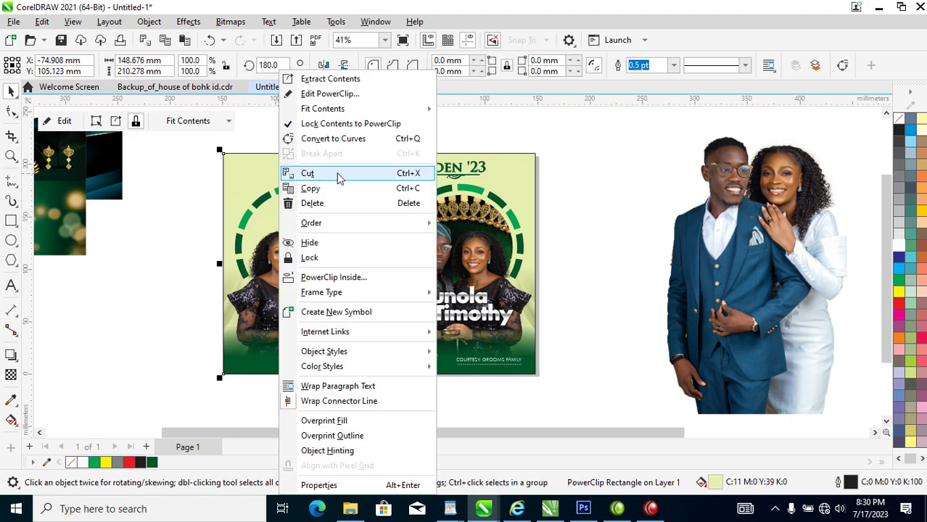
left_click(331, 79)
key("Delete")
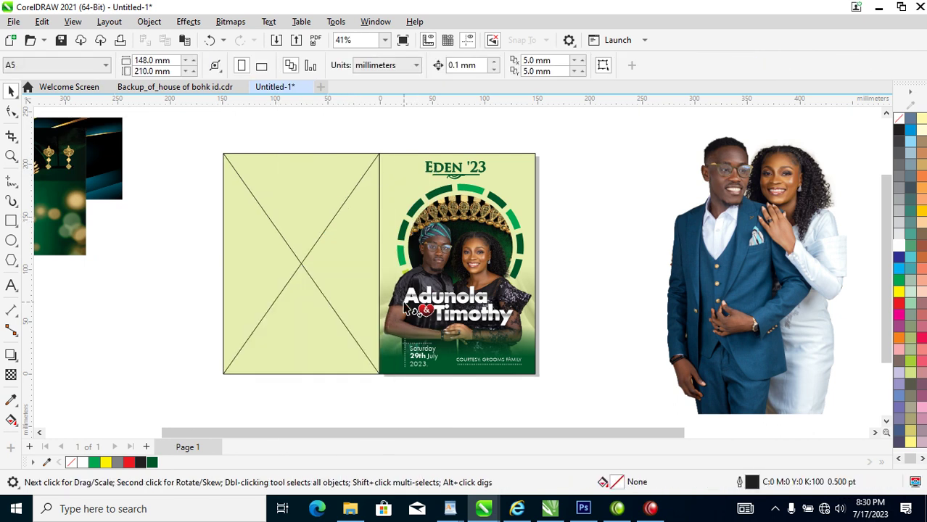
- Remove the PowerClip frame from the emptied copy so it is a plain rectangle
right_click(335, 232)
mouse_move(410, 109)
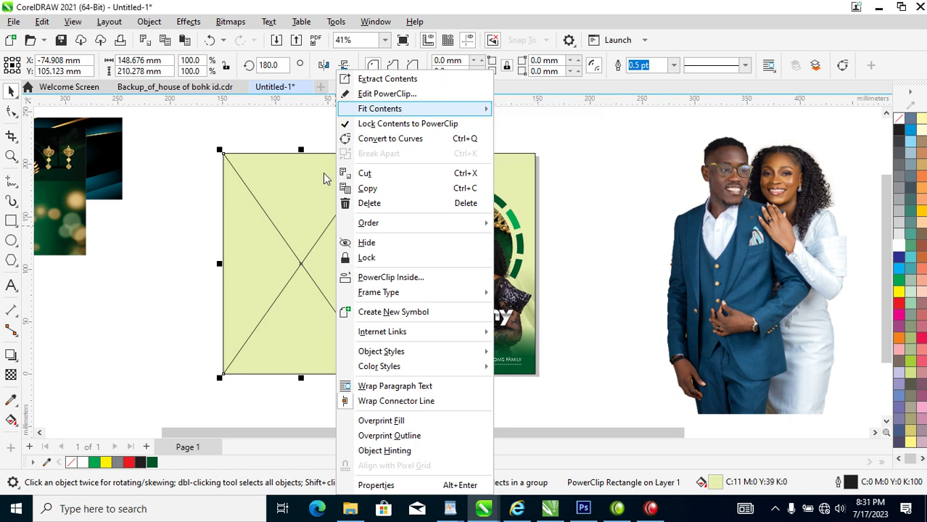
mouse_move(404, 301)
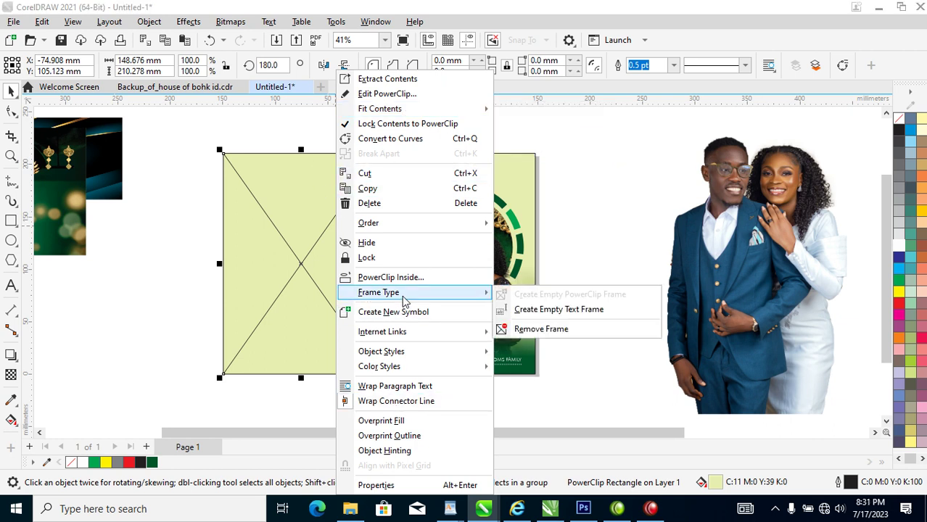
left_click(551, 338)
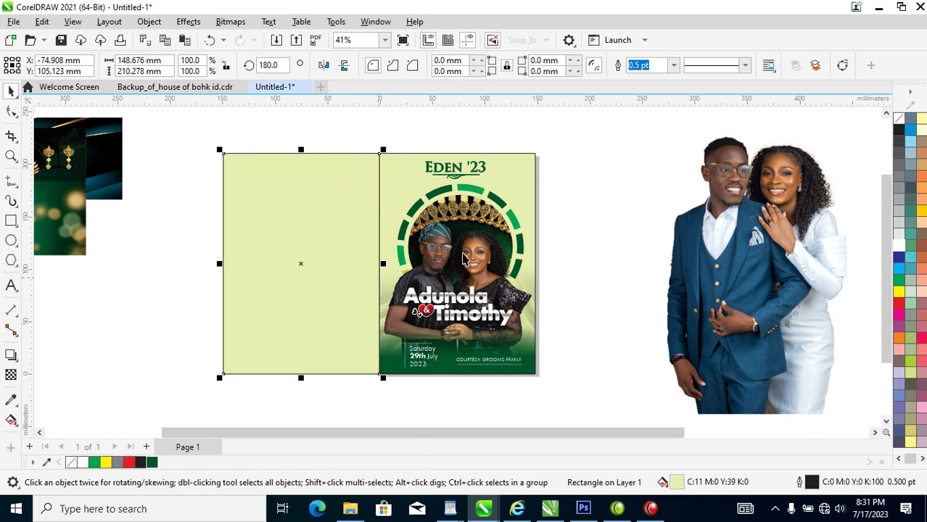
- Remove the outline from both the blank rectangle and the main background rectangle
left_click(398, 168, "shift")
right_click(902, 121)
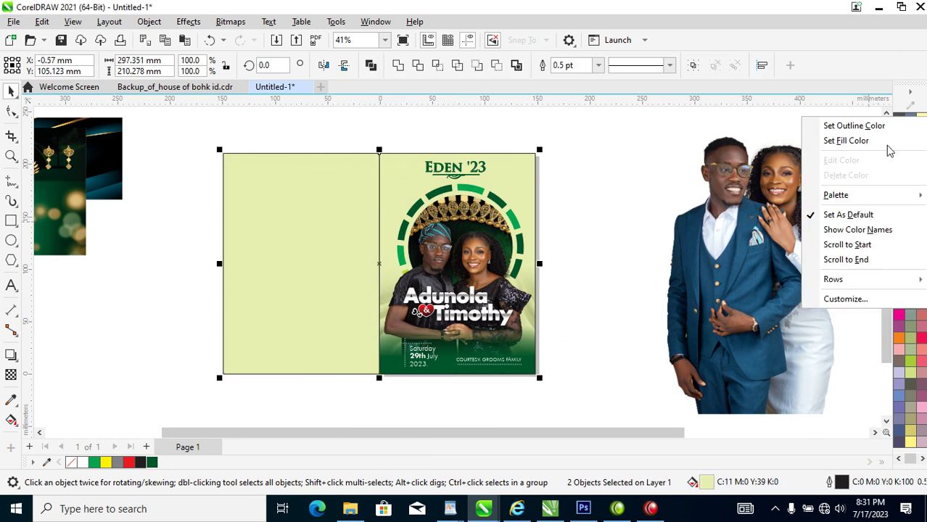
left_click(855, 126)
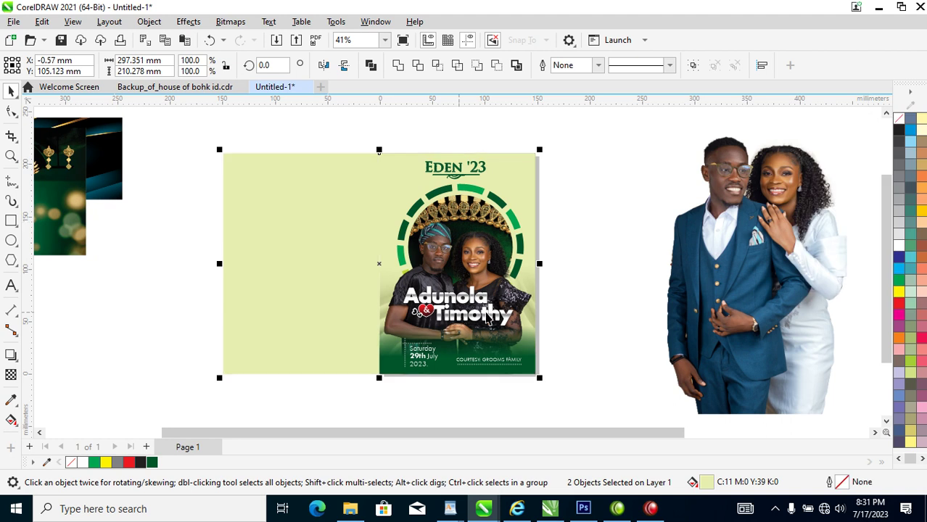
key("Escape")
- Tint the blank rectangle's fill with green to C:20 M:0 Y:45 K:0
left_click(312, 277)
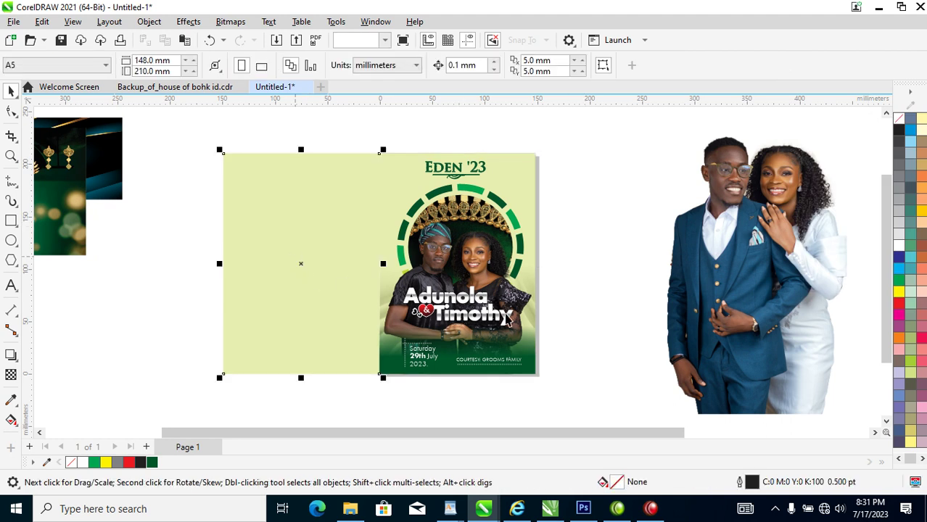
left_click(902, 285, "ctrl")
scroll(622, 294, "down", 2)
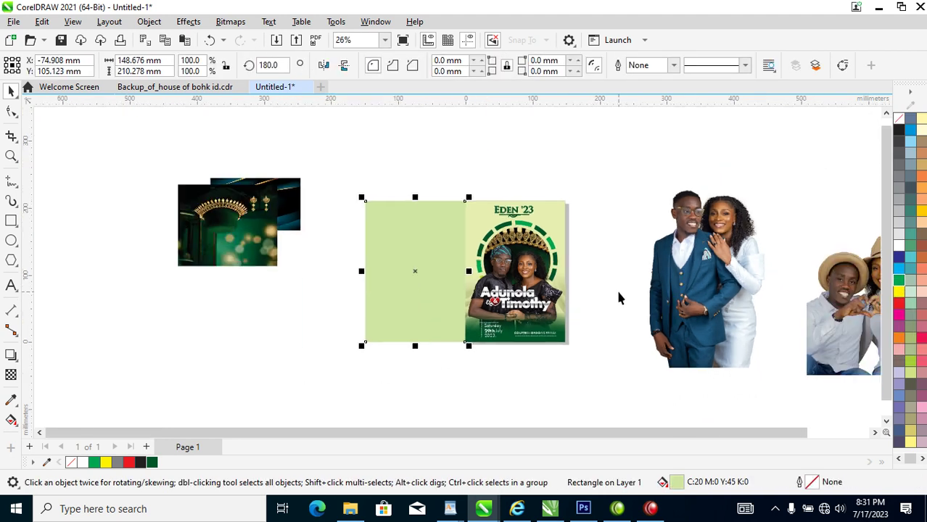
- Paste a copy of the dark green gold-ornament picture and place it over the upper part of the blank light green panel
key("z")
left_click_drag(161, 144, 765, 368)
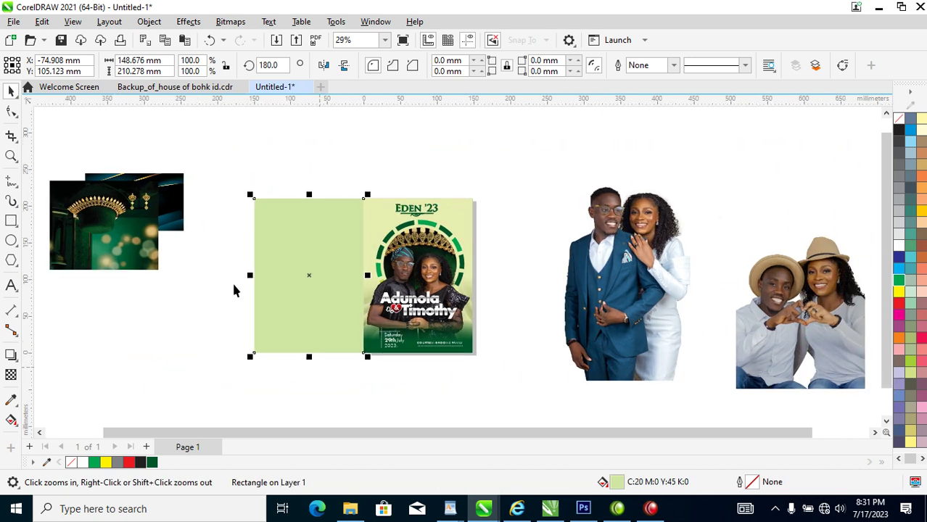
key("ctrl+v")
left_click_drag(136, 358, 285, 264)
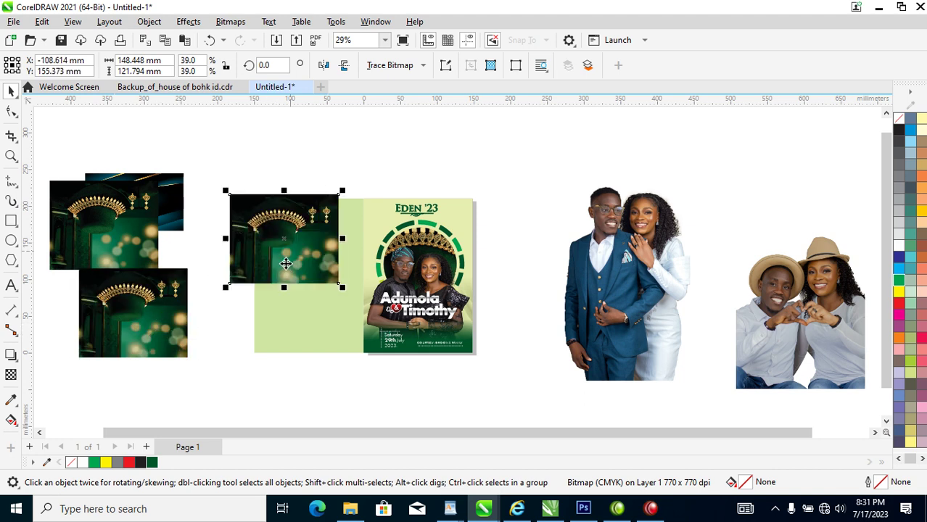
- Fade out the top half of the pasted picture with a vertical fountain transparency and convert it to a bitmap
left_click_drag(226, 161, 534, 385)
key("space")
left_click(304, 261)
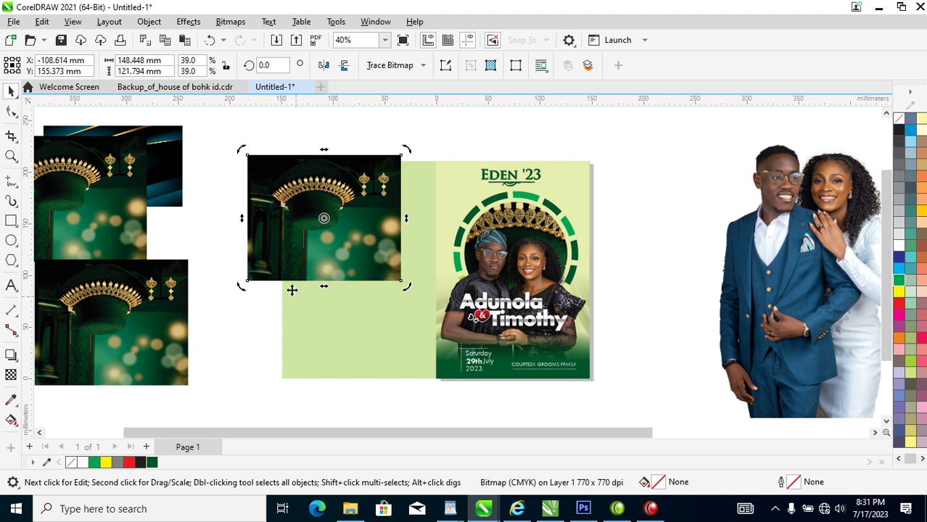
left_click(11, 375)
left_click_drag(327, 252, 327, 211)
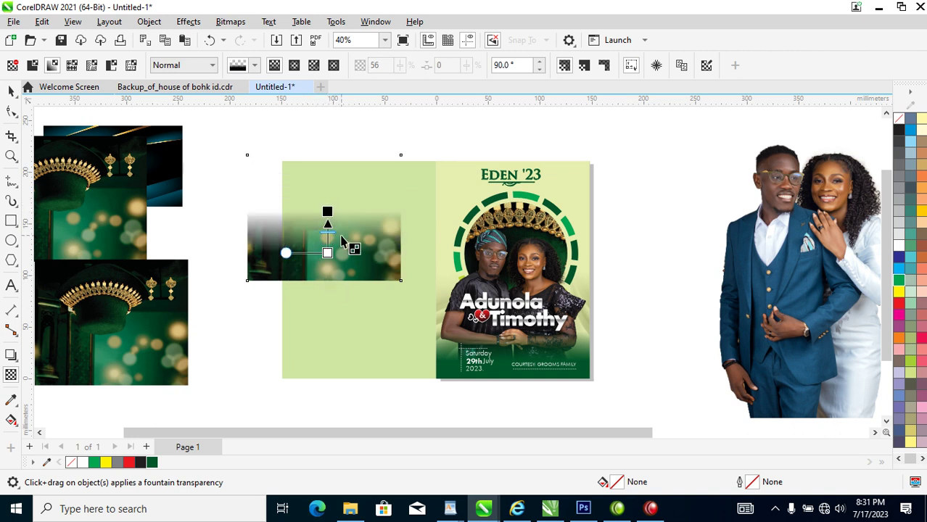
key("space")
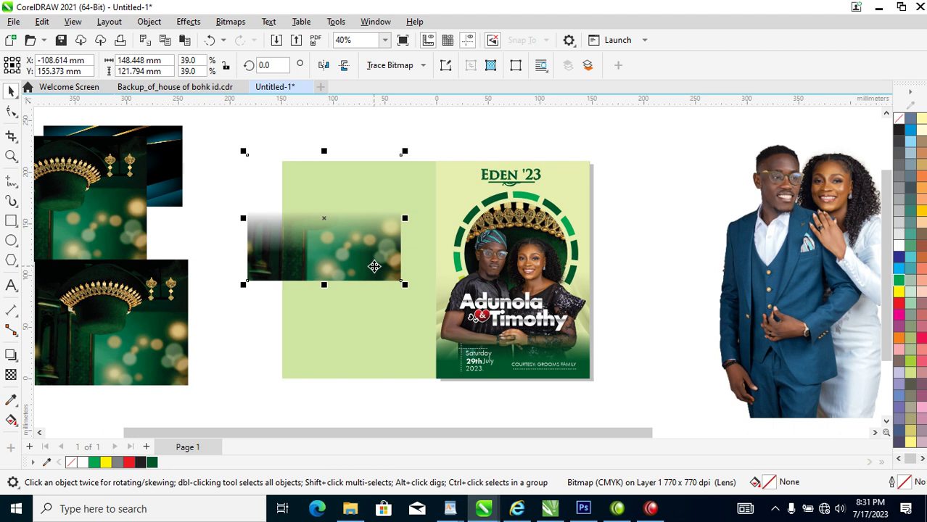
key("alt+b")
key("Return")
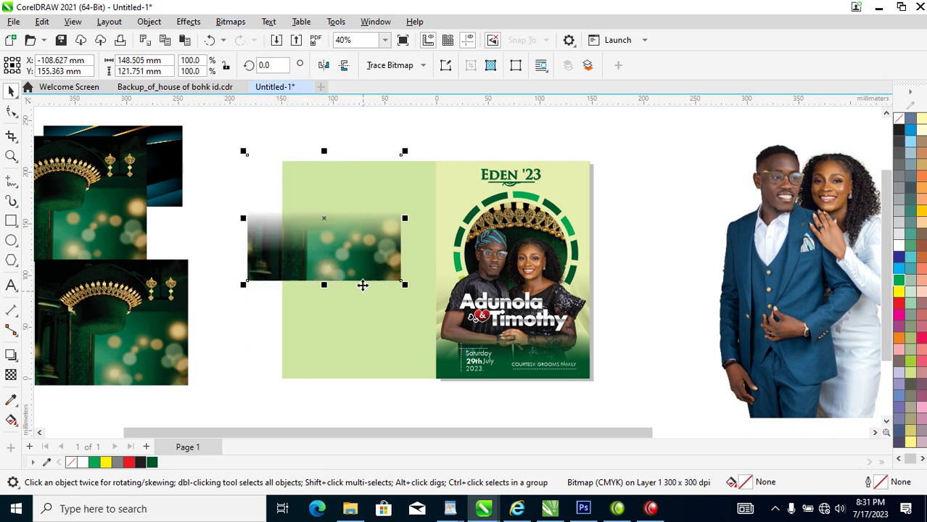
- Fade out the left part of the bokeh picture with a horizontal fountain transparency and convert the result to a bitmap
key("t")
left_click_drag(306, 253, 319, 254)
key("space")
key("space")
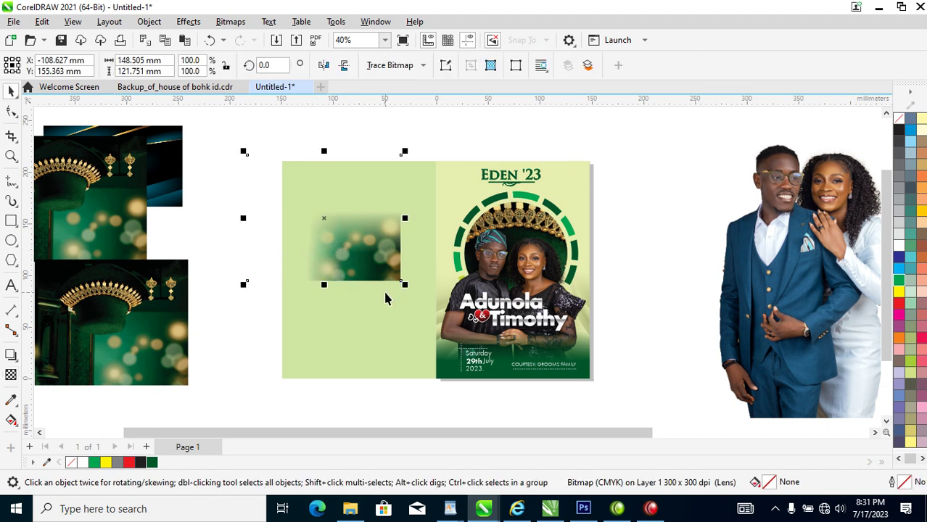
key("alt+b")
key("Escape")
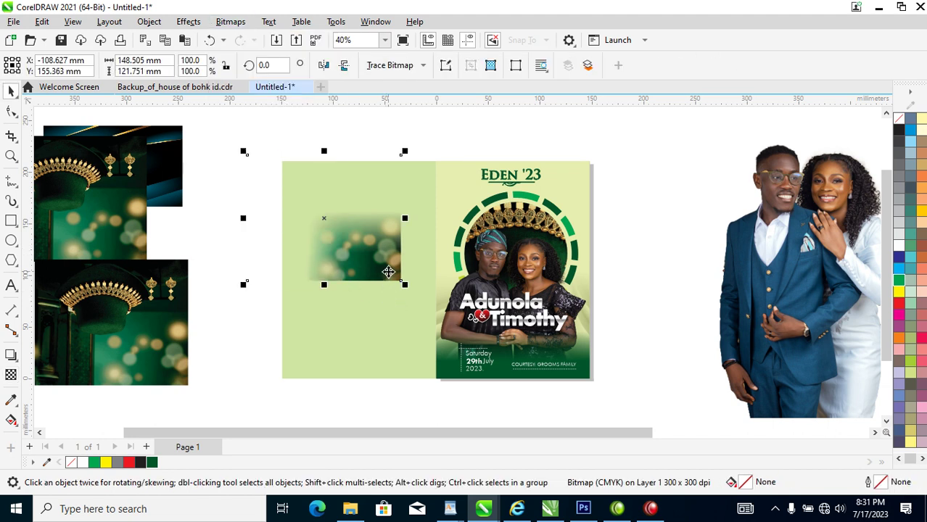
- Apply a uniform transparency of 50 to the faded bokeh picture and convert it to a bitmap
left_click(10, 375)
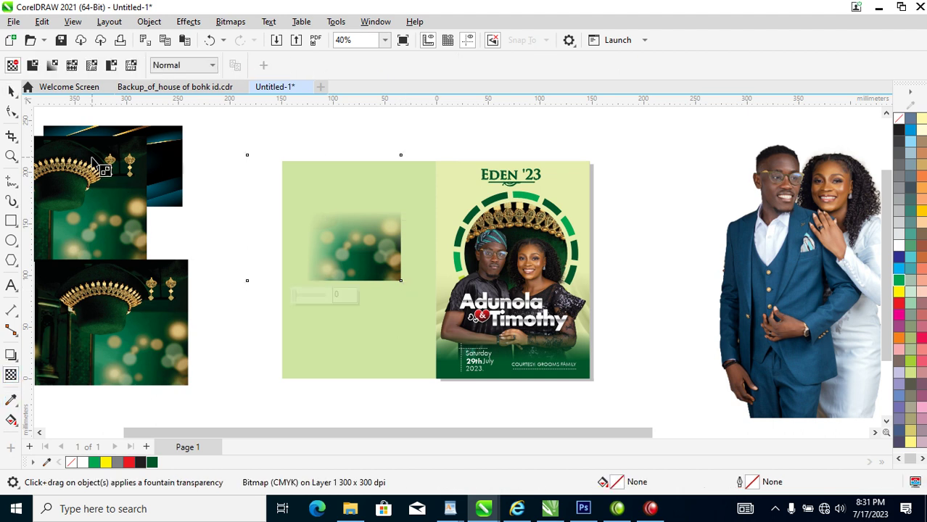
left_click(32, 65)
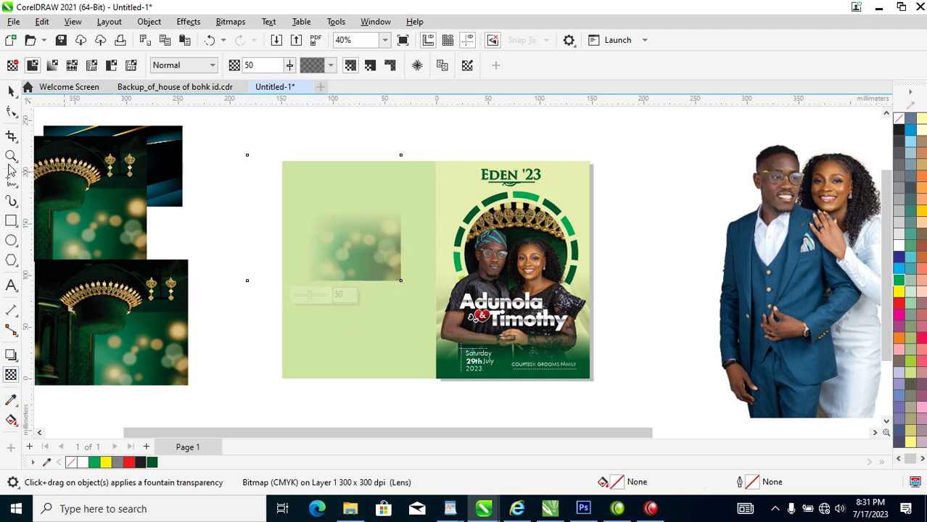
left_click(9, 87)
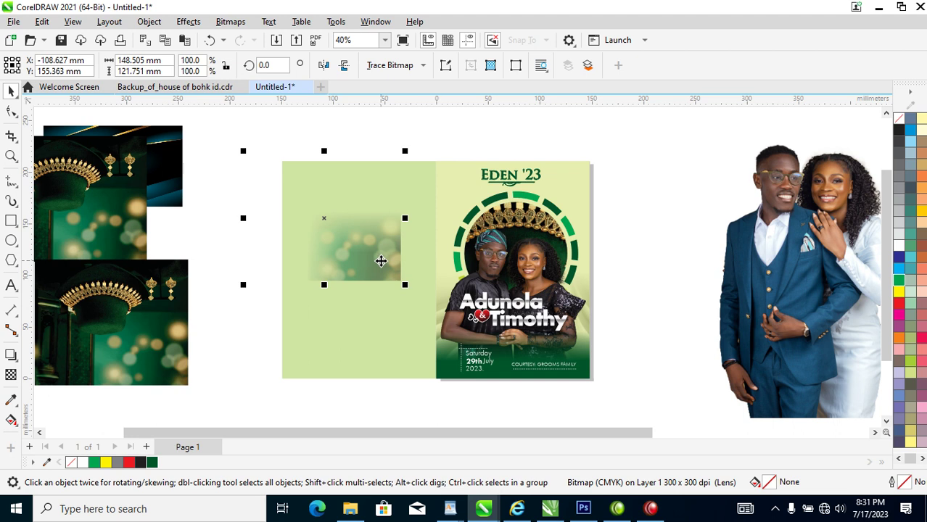
key("alt+b")
key("Escape")
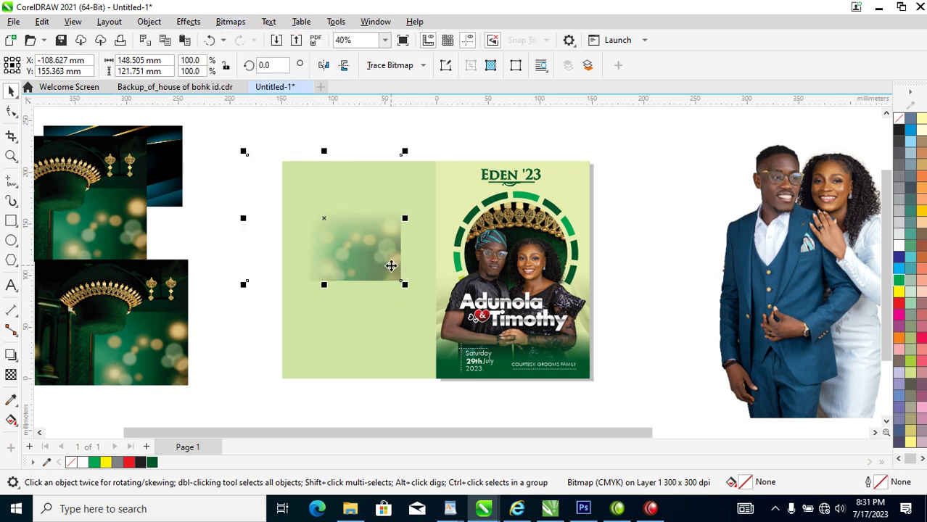
- PowerClip the bokeh picture into the blank green panel, rotated and enlarged to about 290 by 238 mm so it covers the upper part
left_click_drag(404, 285, 331, 138)
left_click_drag(330, 288, 365, 224)
left_click(485, 216)
left_click(414, 196, "ctrl")
left_click_drag(424, 157, 498, 134)
left_click_drag(411, 229, 383, 273)
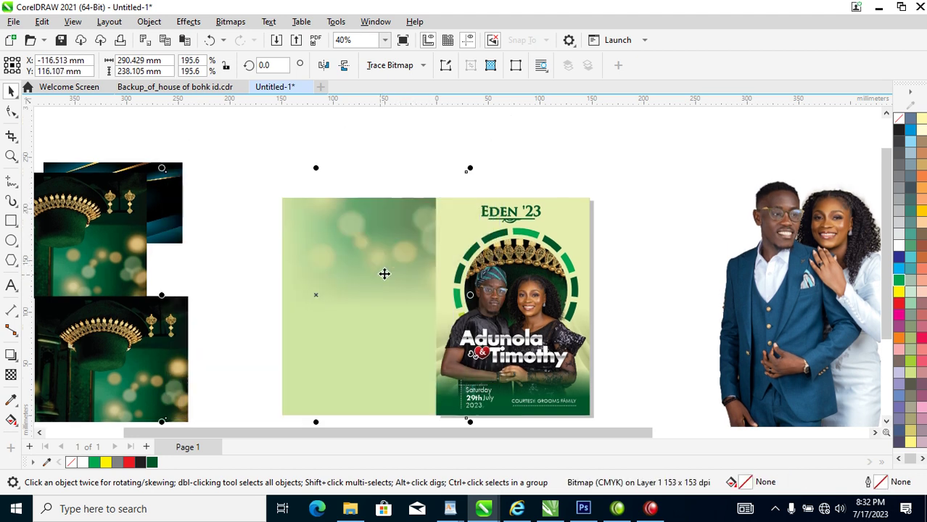
left_click(554, 146)
scroll(465, 213, "down", 2)
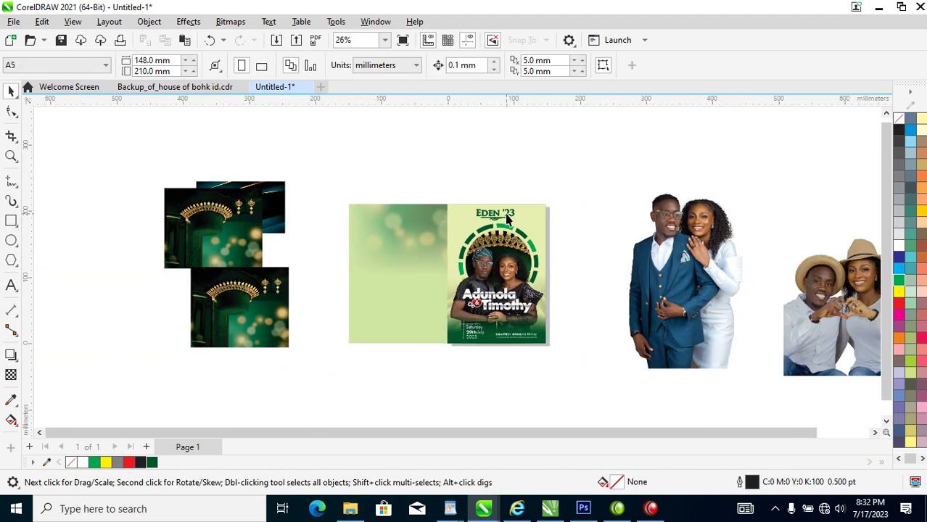
key("z")
left_click_drag(304, 161, 656, 369)
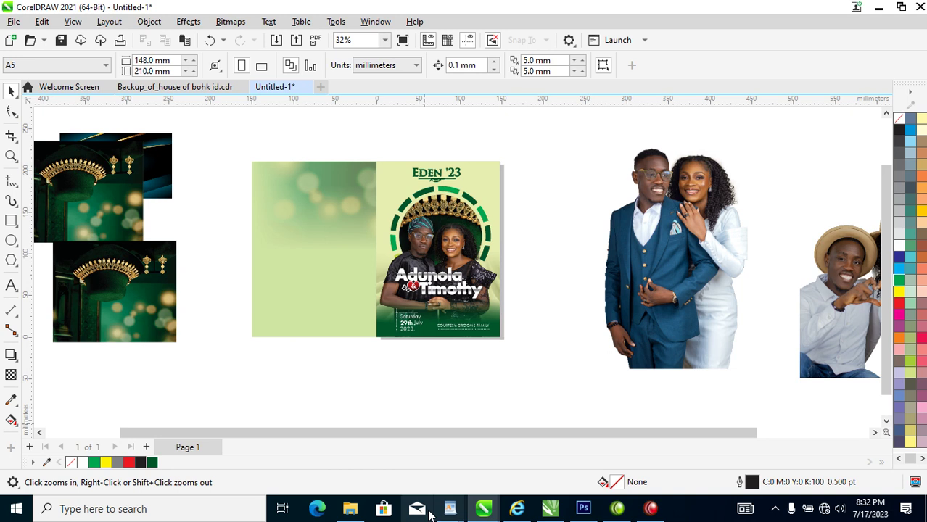
left_click(350, 511)
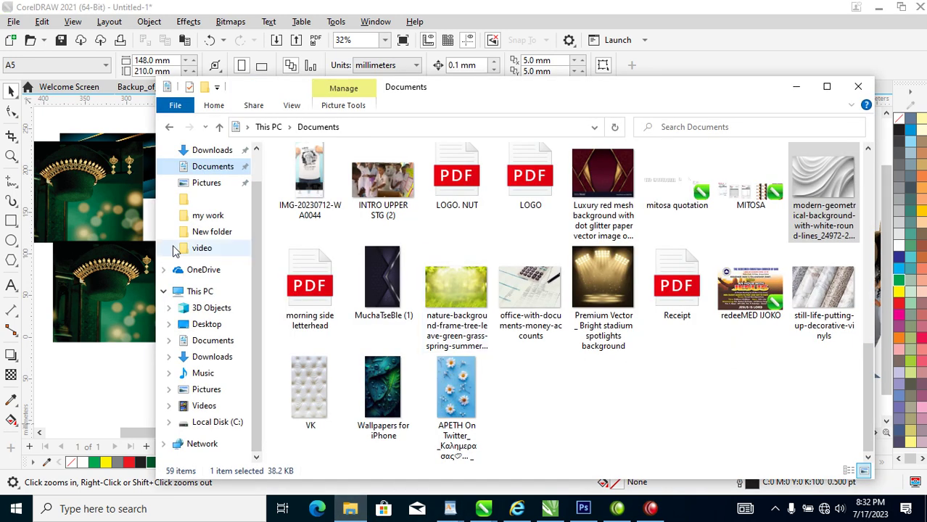
left_click(126, 132)
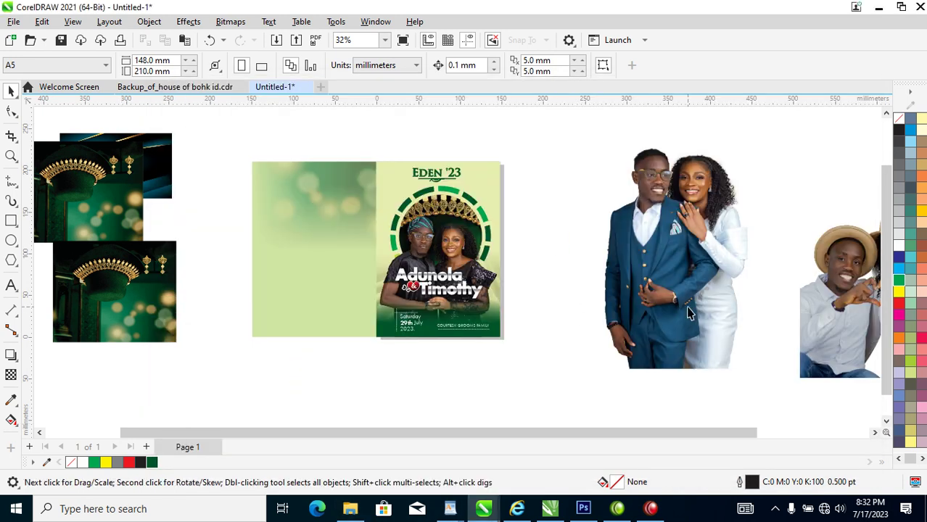
- PowerClip a copy of the hat-wearing couple photo into the back panel, sized about 176 by 208 mm and filling the lower part
left_click(707, 250)
left_click_drag(708, 250, 351, 320)
right_click(303, 285)
key("Escape")
left_click(392, 246)
left_click(356, 214, "ctrl")
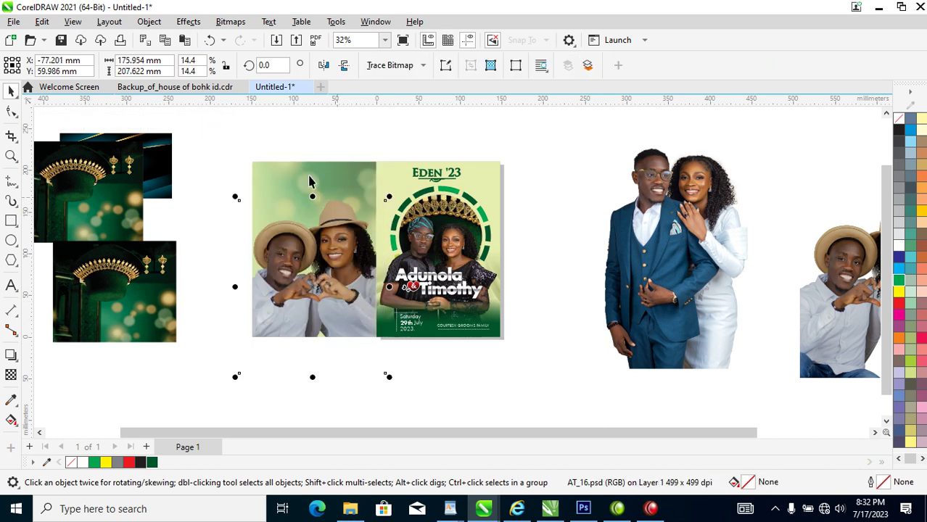
left_click_drag(235, 141, 536, 356)
left_click(721, 290)
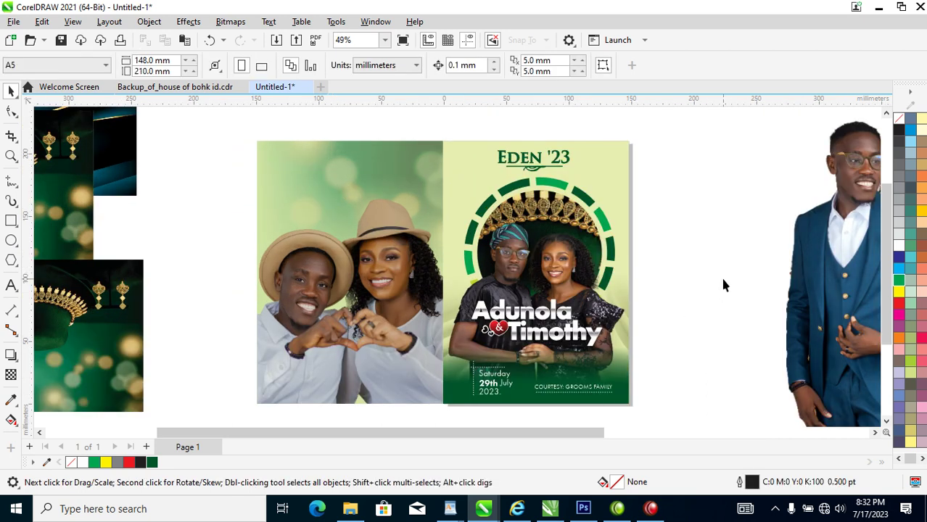